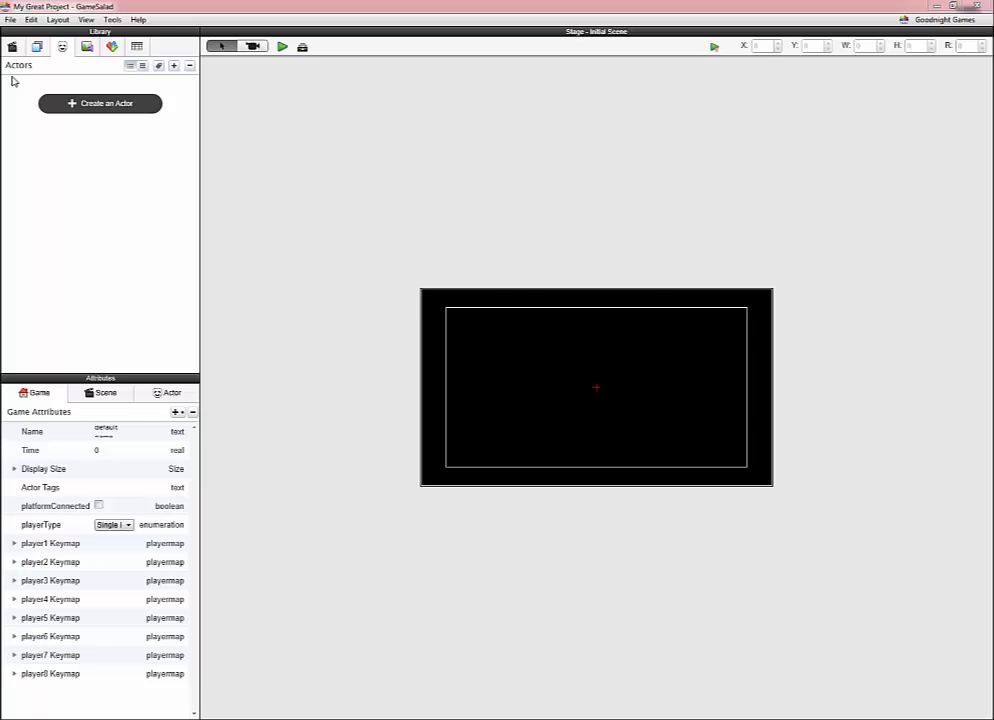
click(10, 19)
click(29, 34)
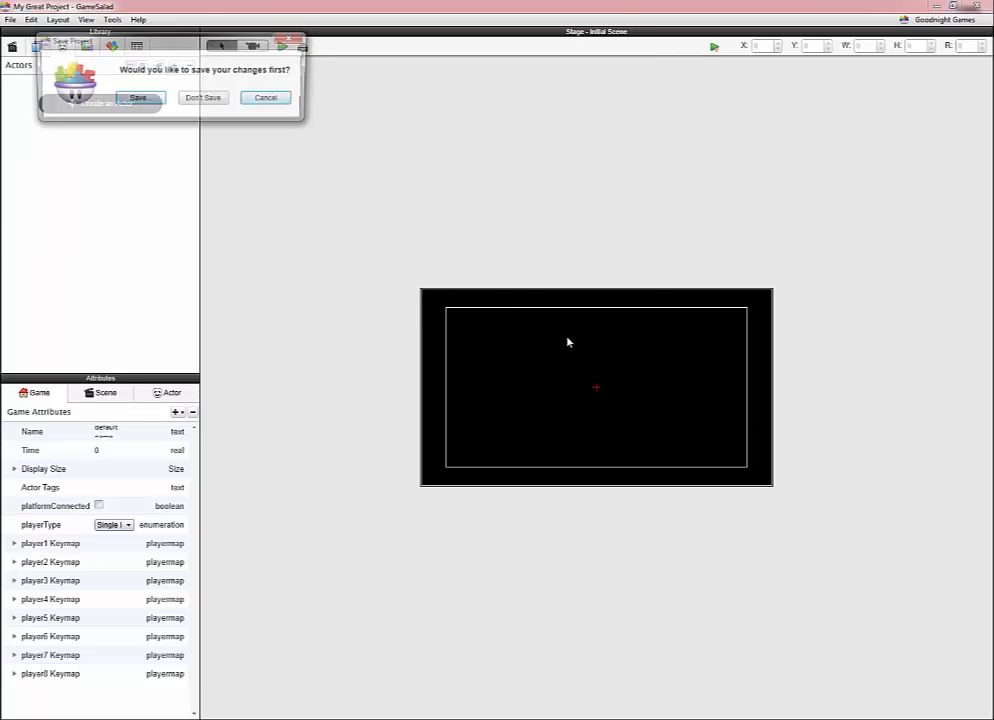
click(200, 98)
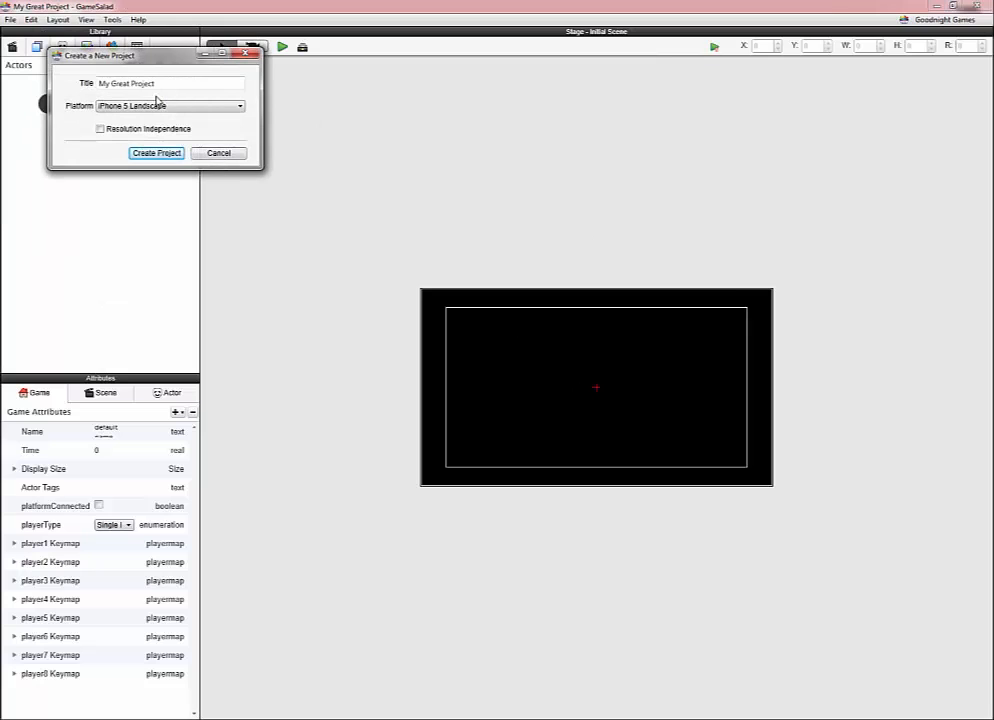
drag(124, 58, 511, 172)
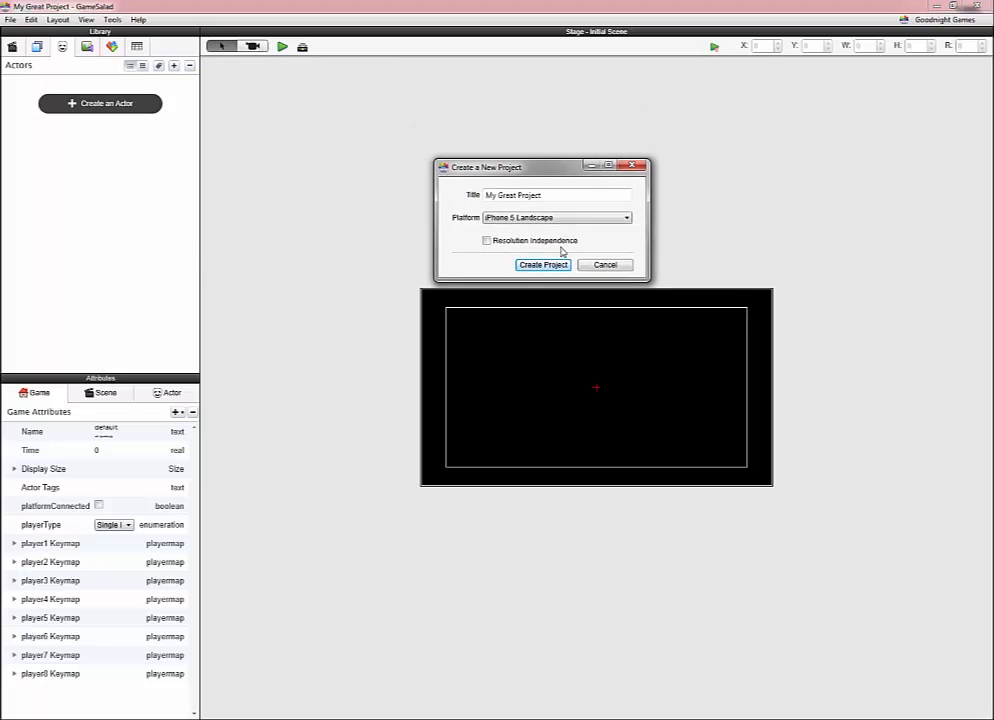
click(524, 217)
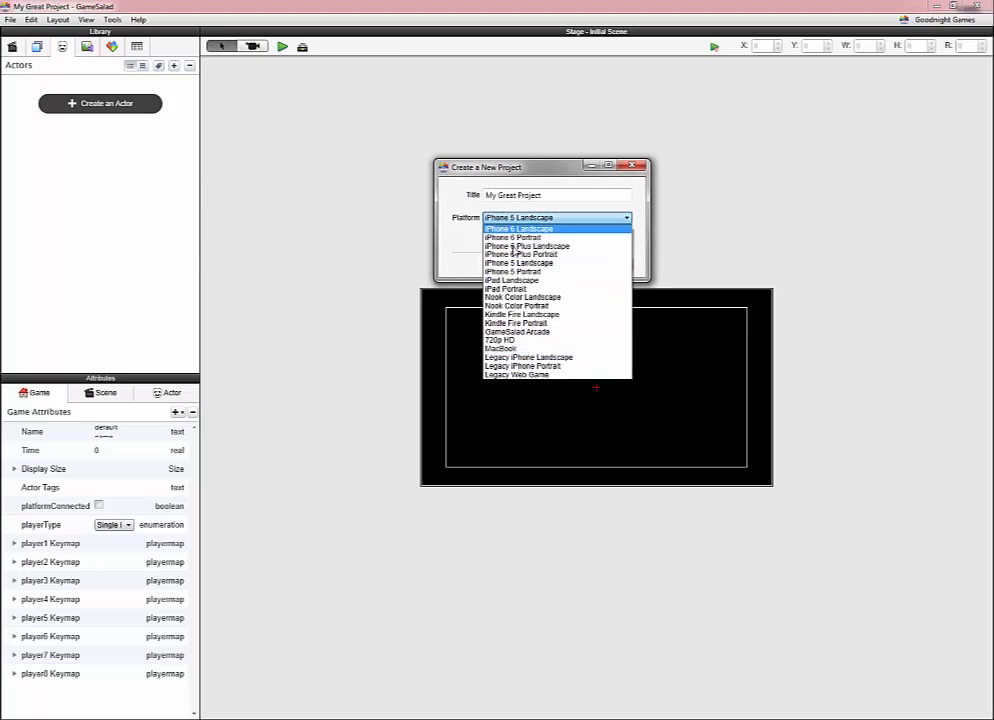
click(510, 186)
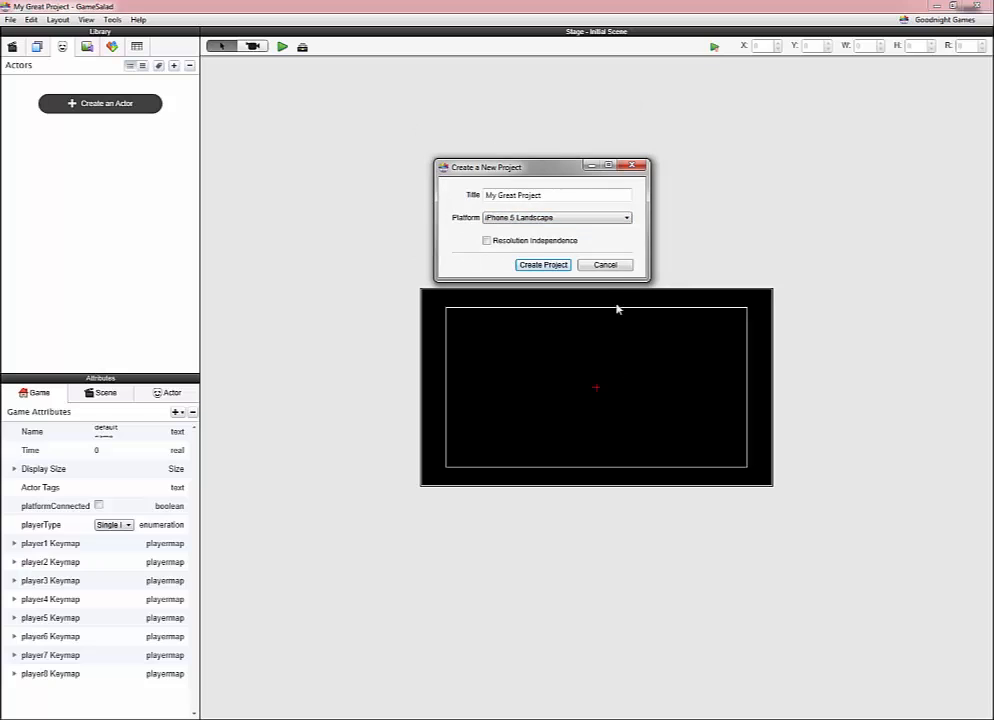
click(599, 266)
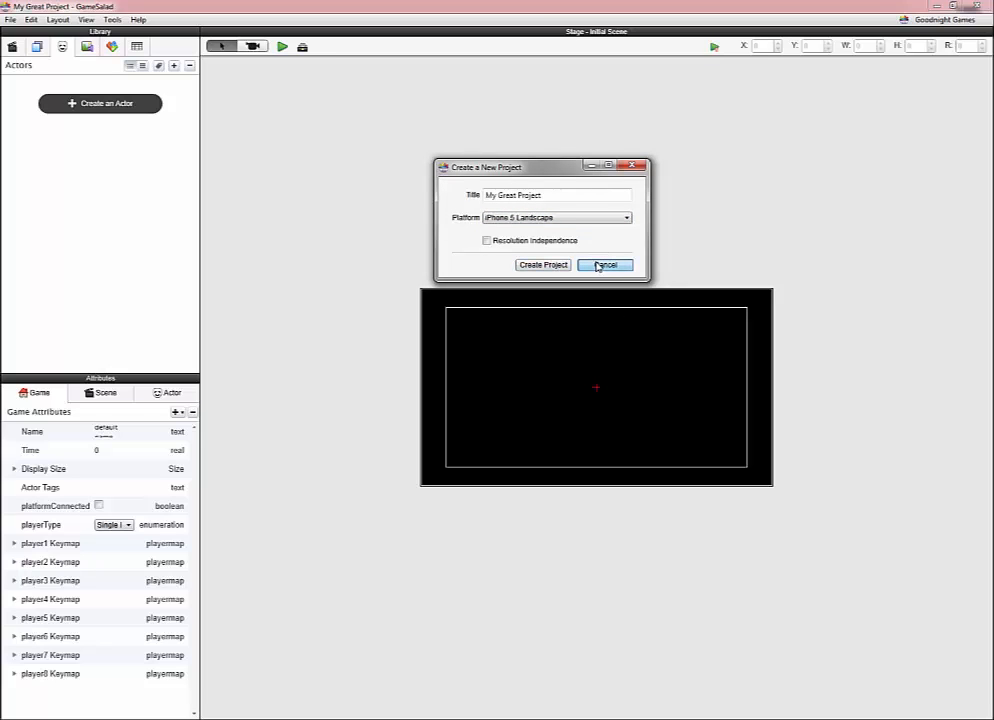
click(598, 265)
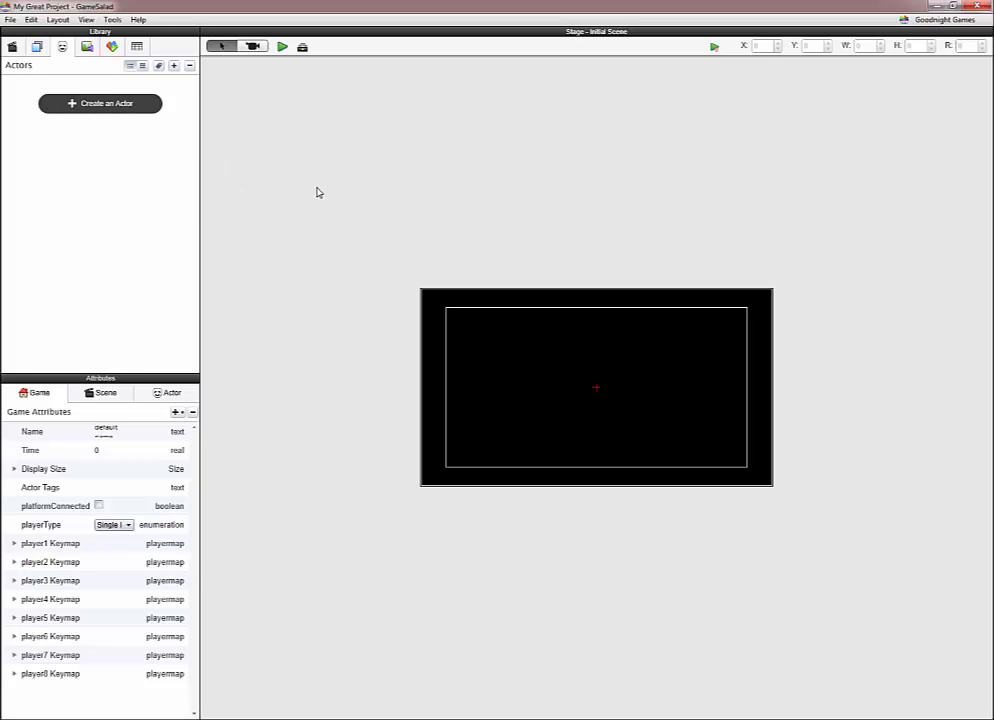
Create a new actor and rename it player
click(129, 107)
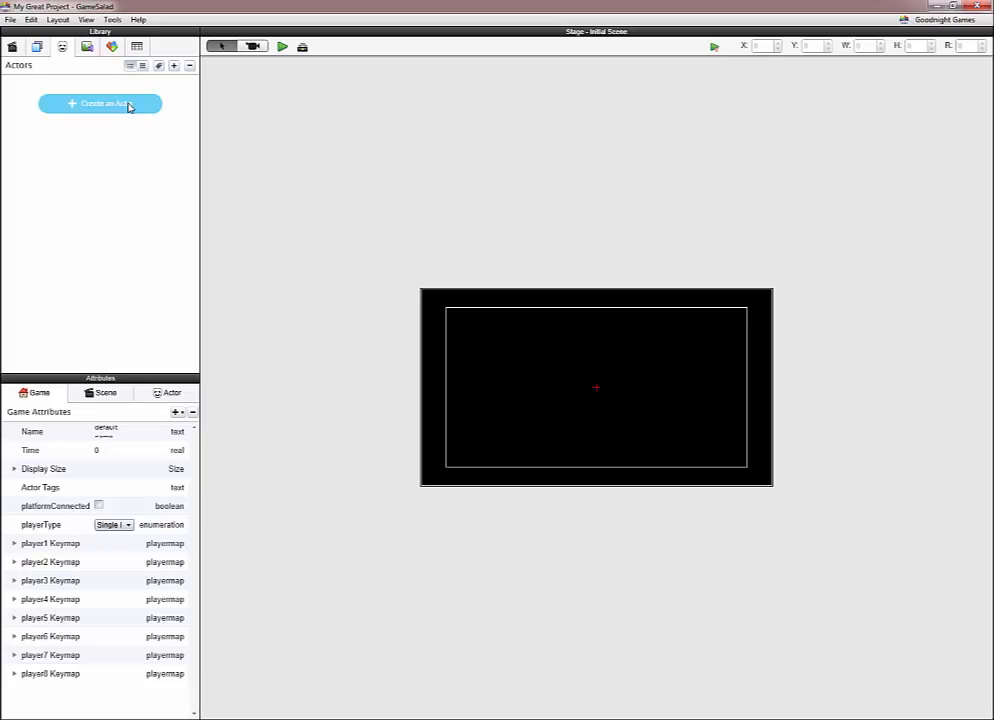
click(129, 107)
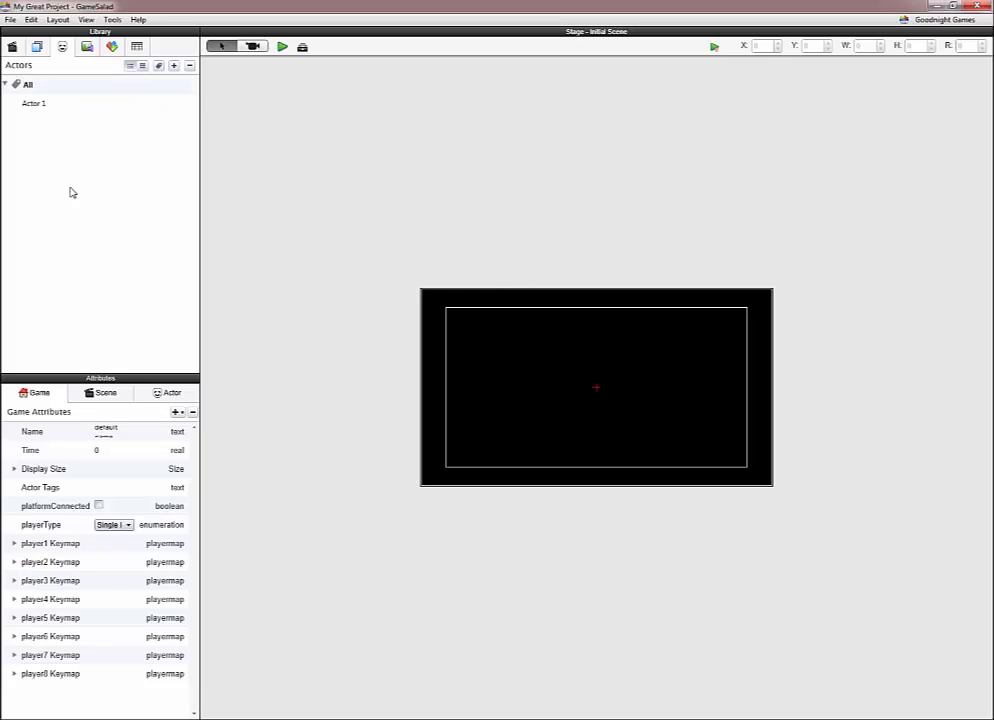
double_click(36, 104)
text(P)
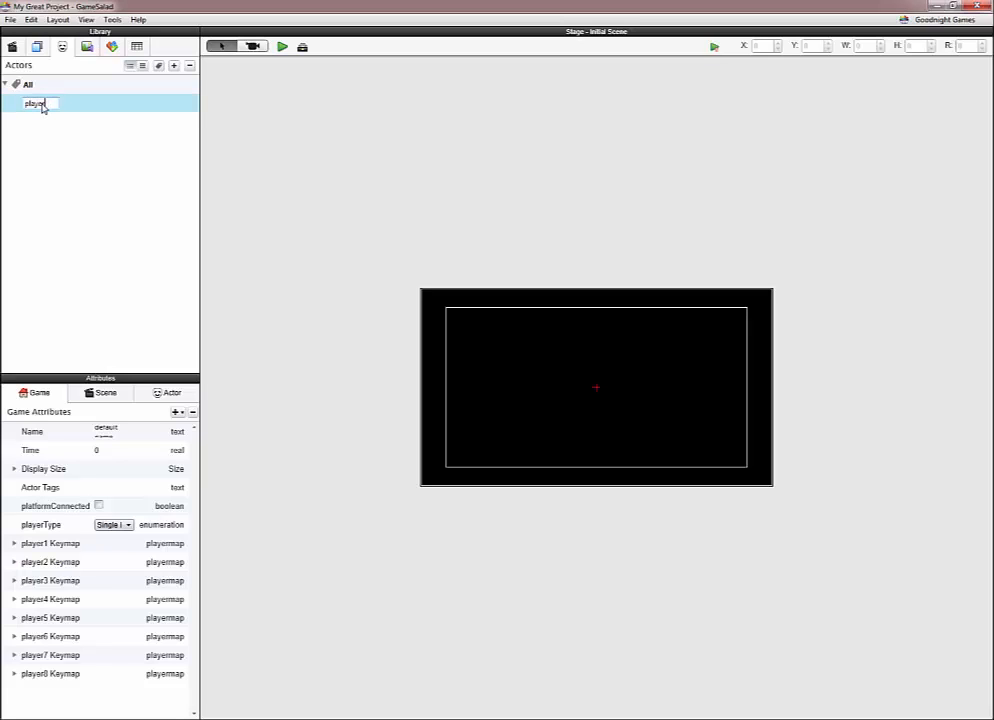
key(Return)
drag(37, 104, 647, 392)
click(536, 386)
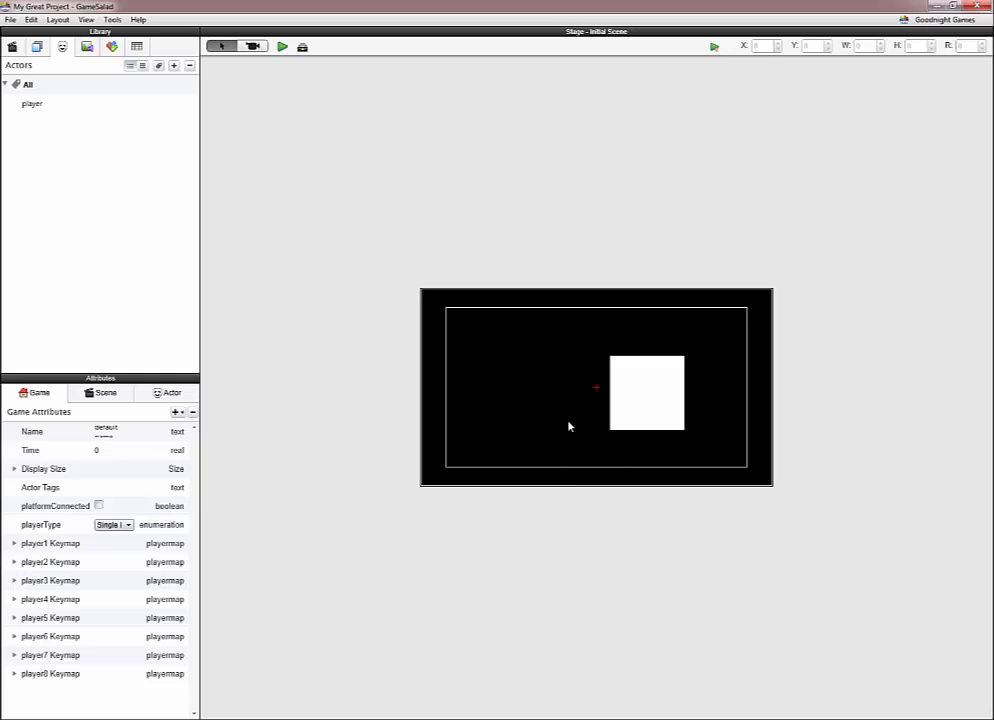
click(657, 389)
key(Delete)
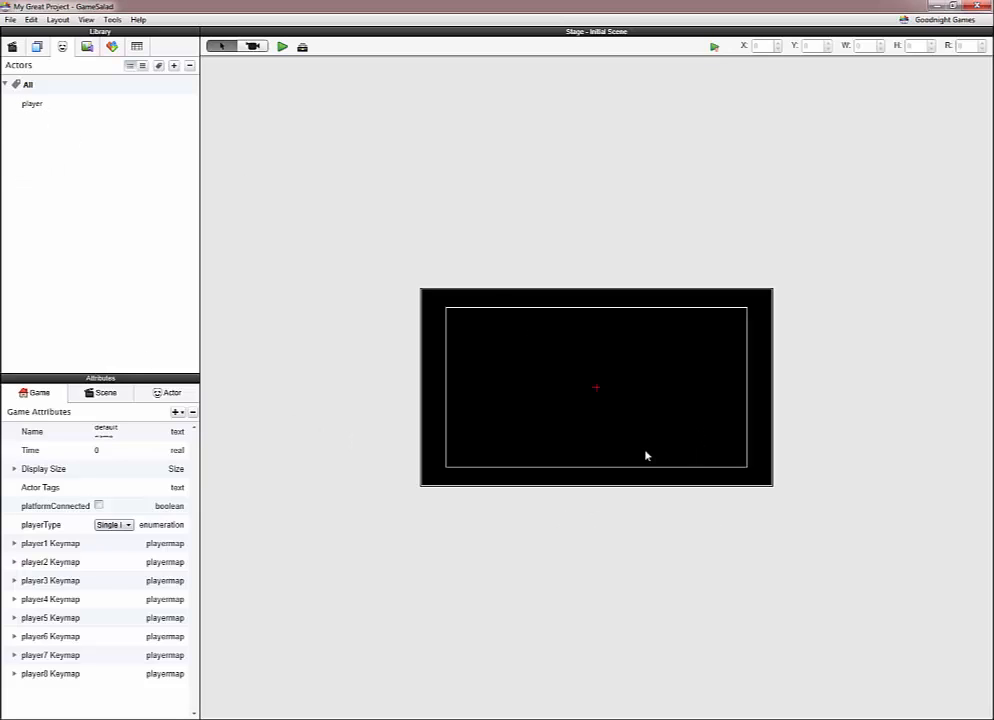
Set the player actor's size to a width of 50 and a height of 50
click(31, 104)
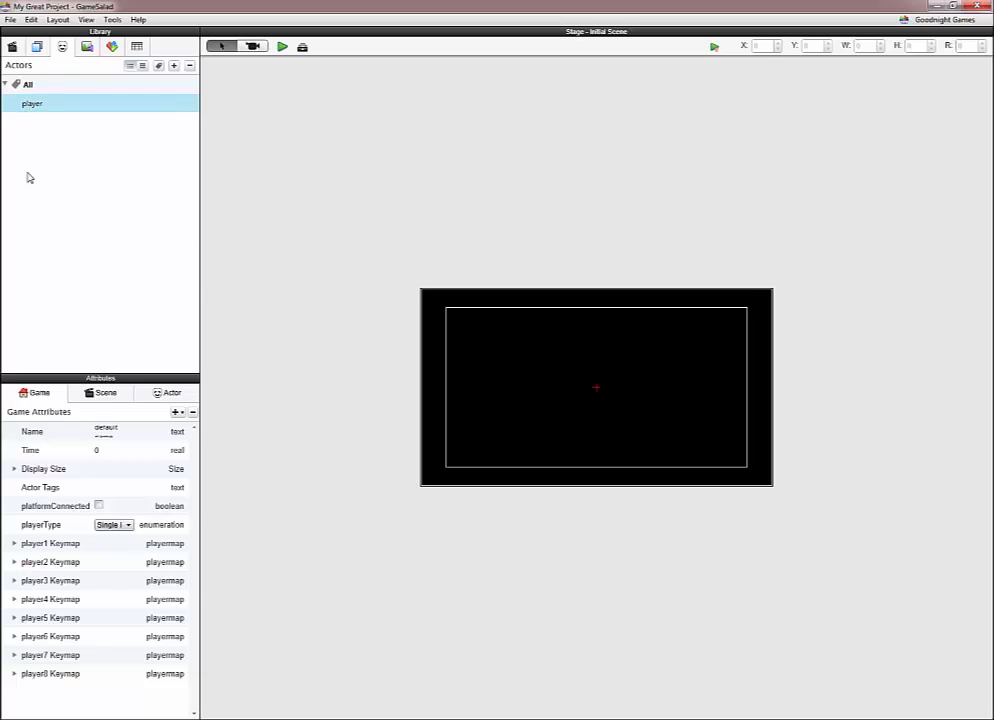
click(166, 393)
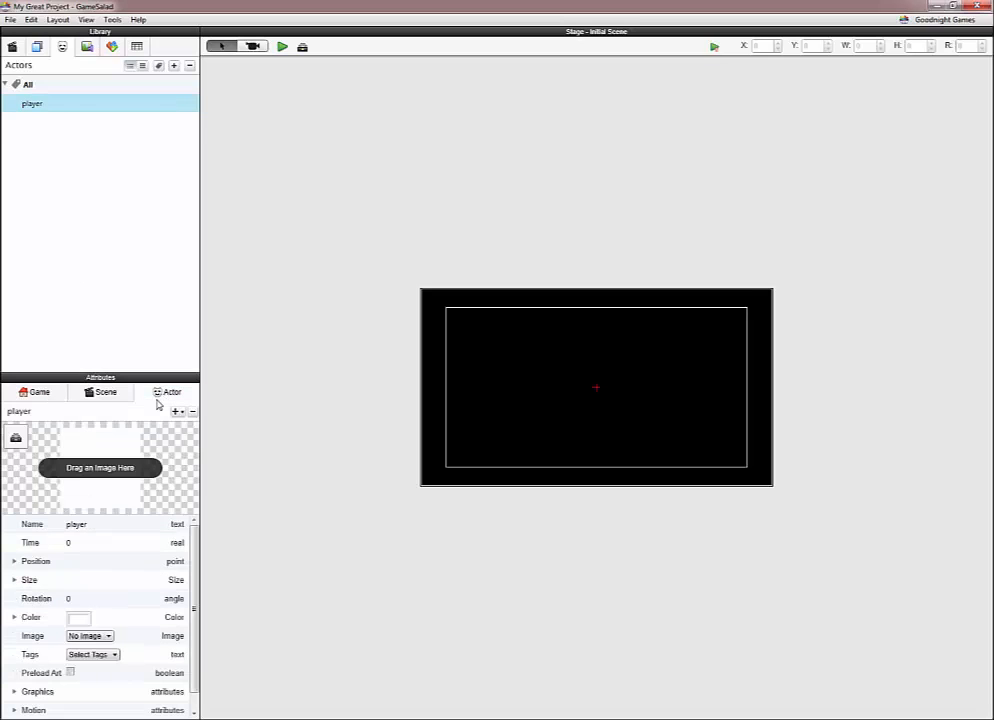
click(14, 580)
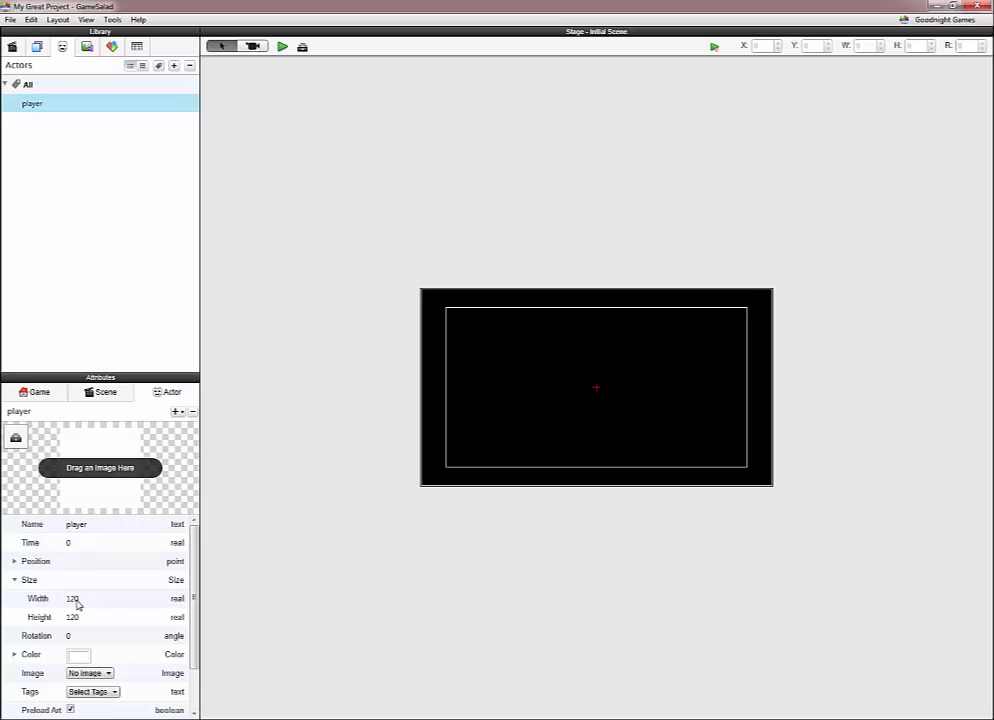
click(76, 601)
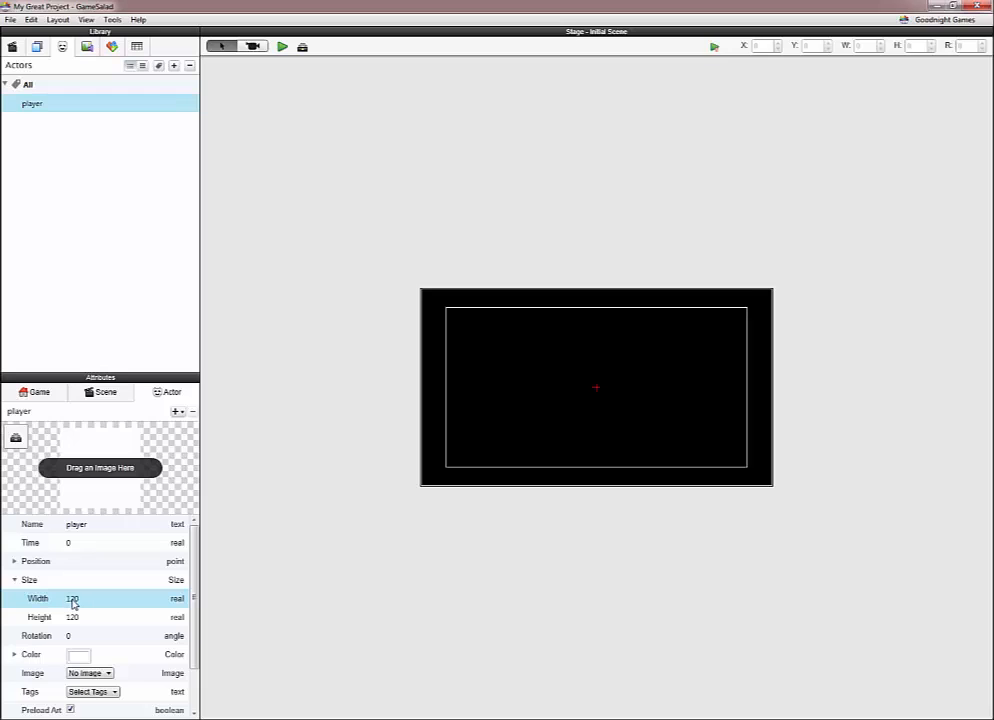
click(74, 599)
text(5)
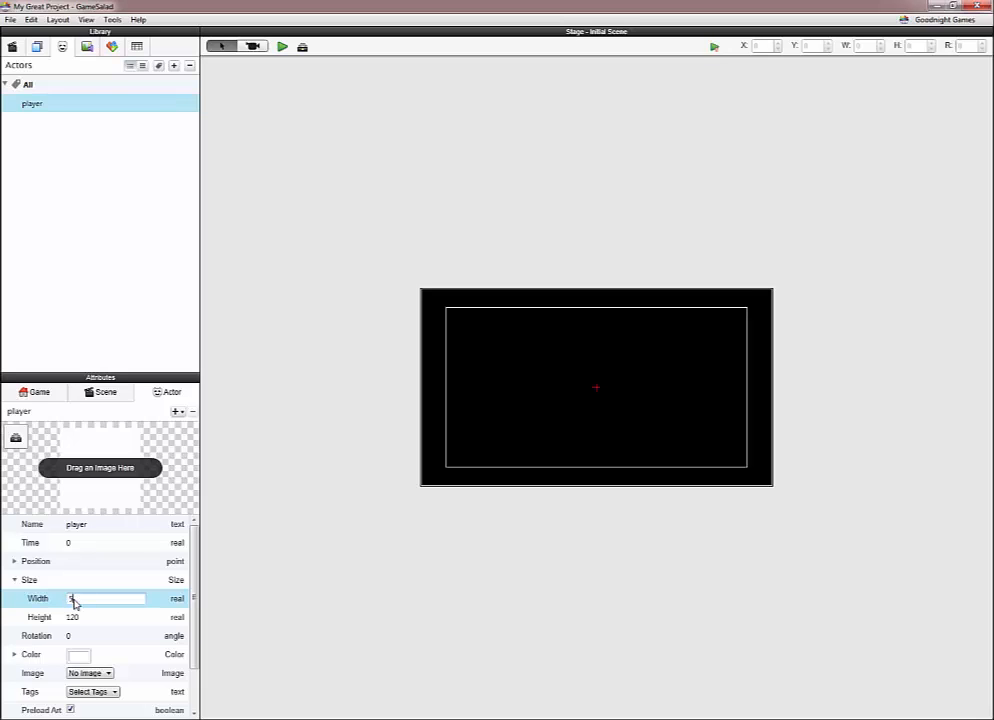
text(0)
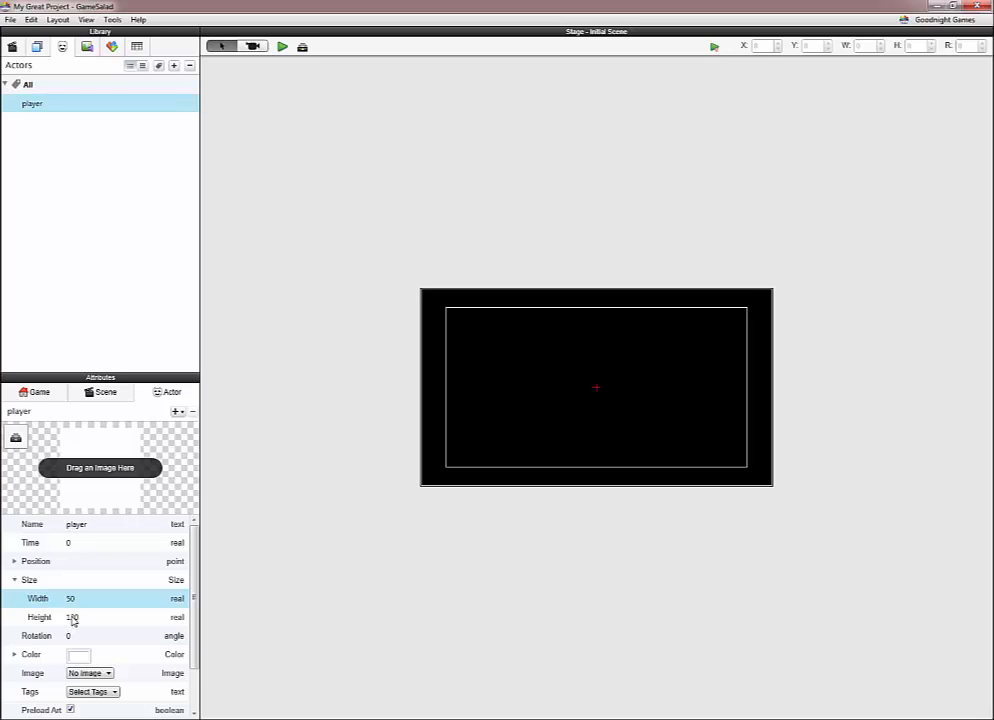
click(73, 619)
text(50)
key(Return)
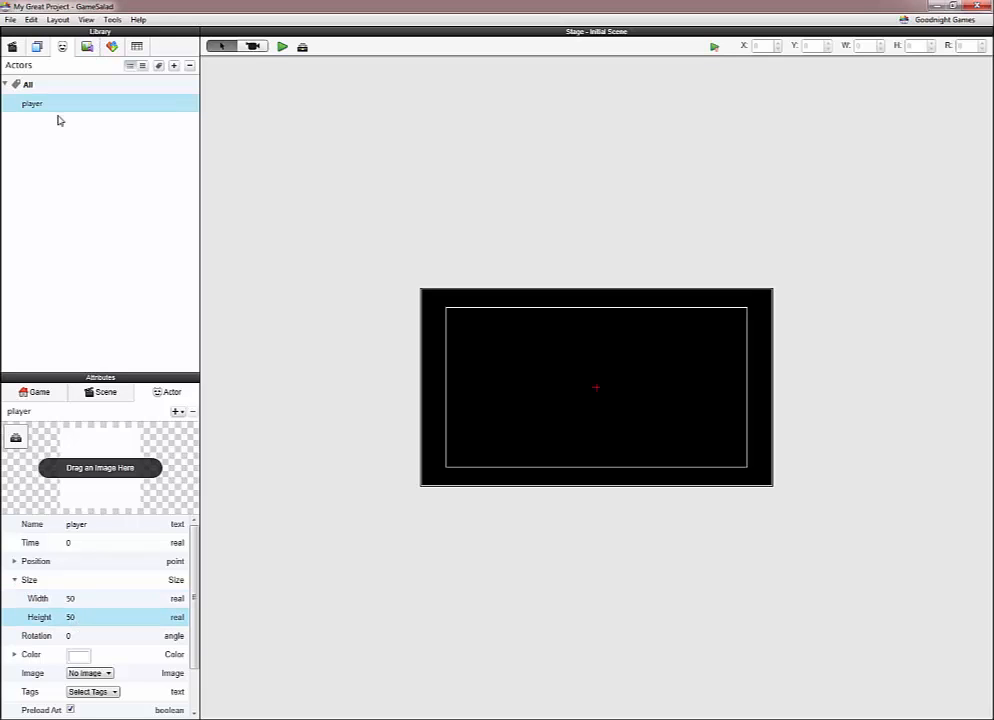
Place an instance of the player actor in the scene just below its centre, at about X 300, Y 121
drag(28, 110, 606, 410)
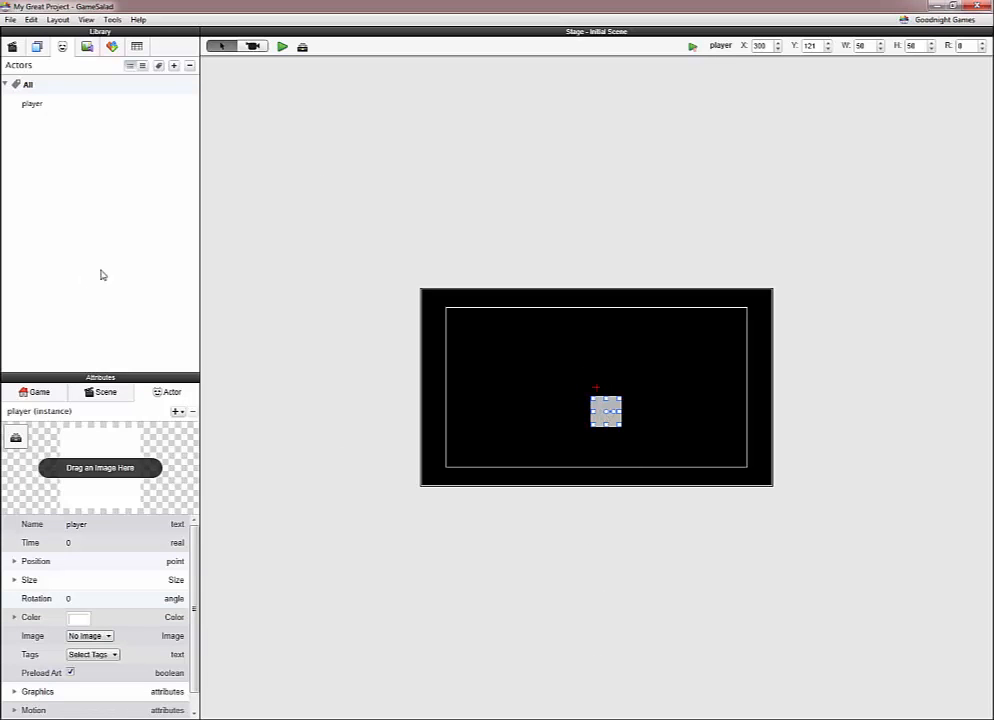
click(300, 430)
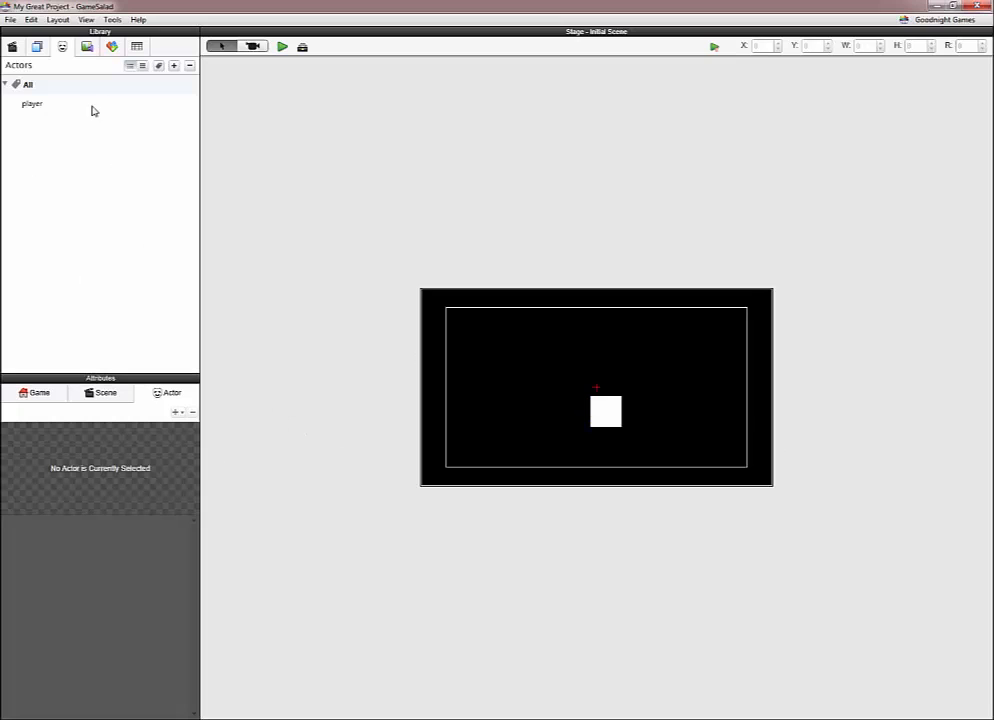
click(36, 105)
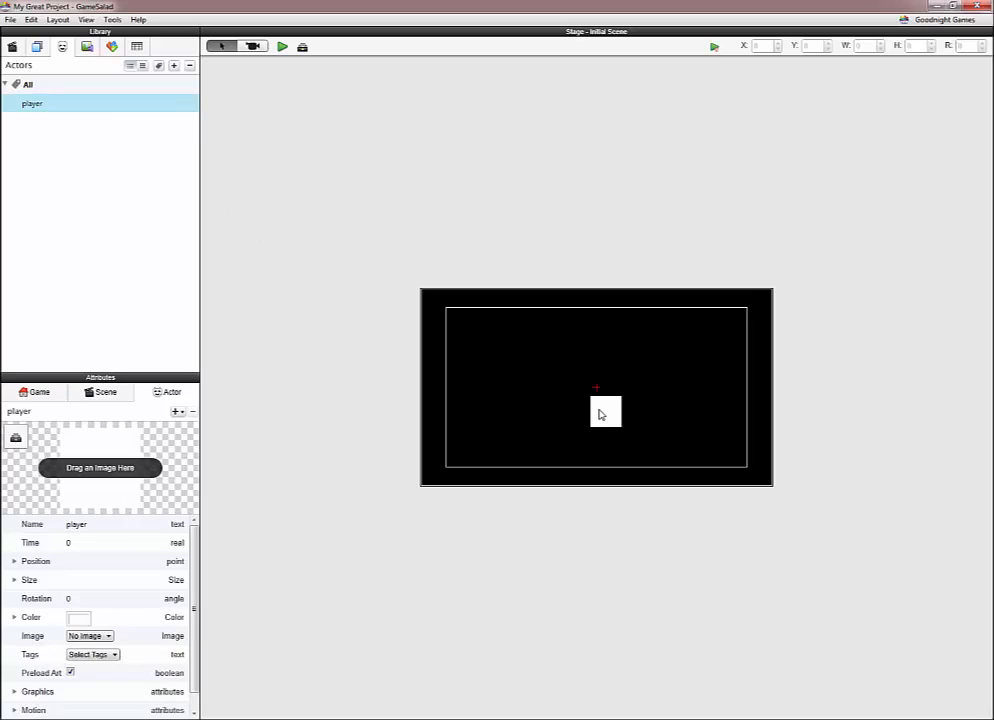
click(600, 414)
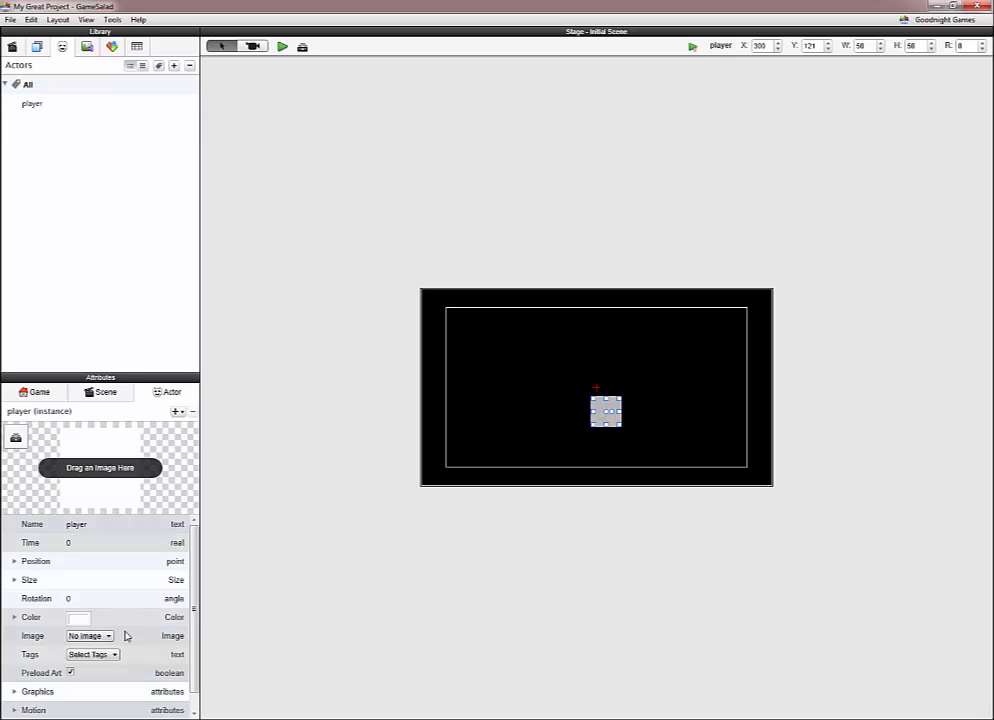
Open the player prototype's rules in Backstage and add an empty rule
click(62, 105)
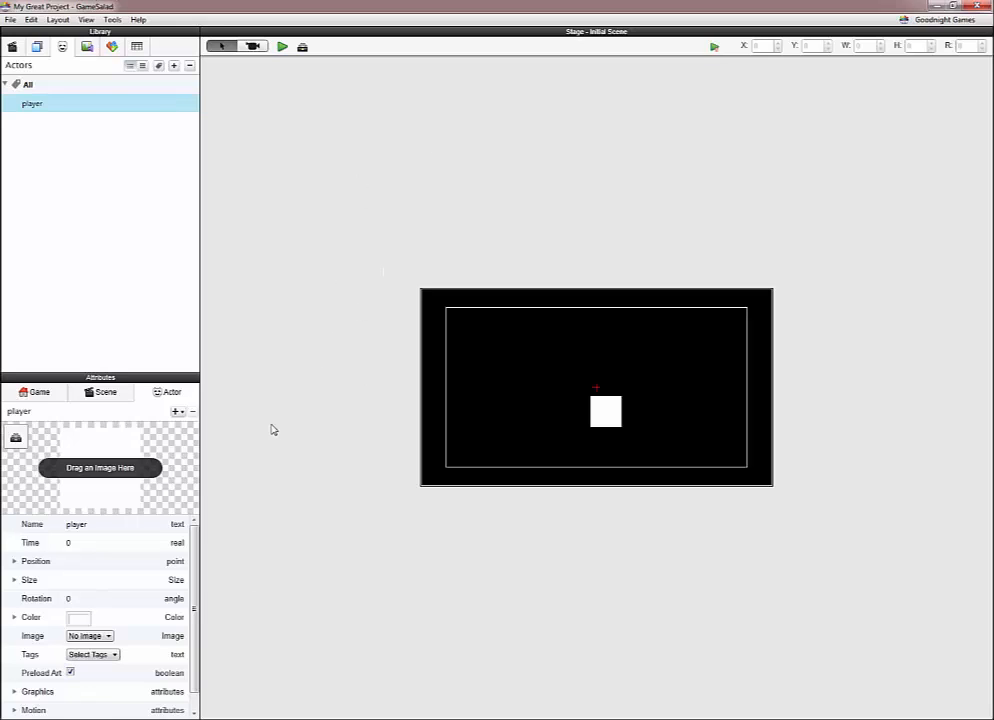
click(303, 49)
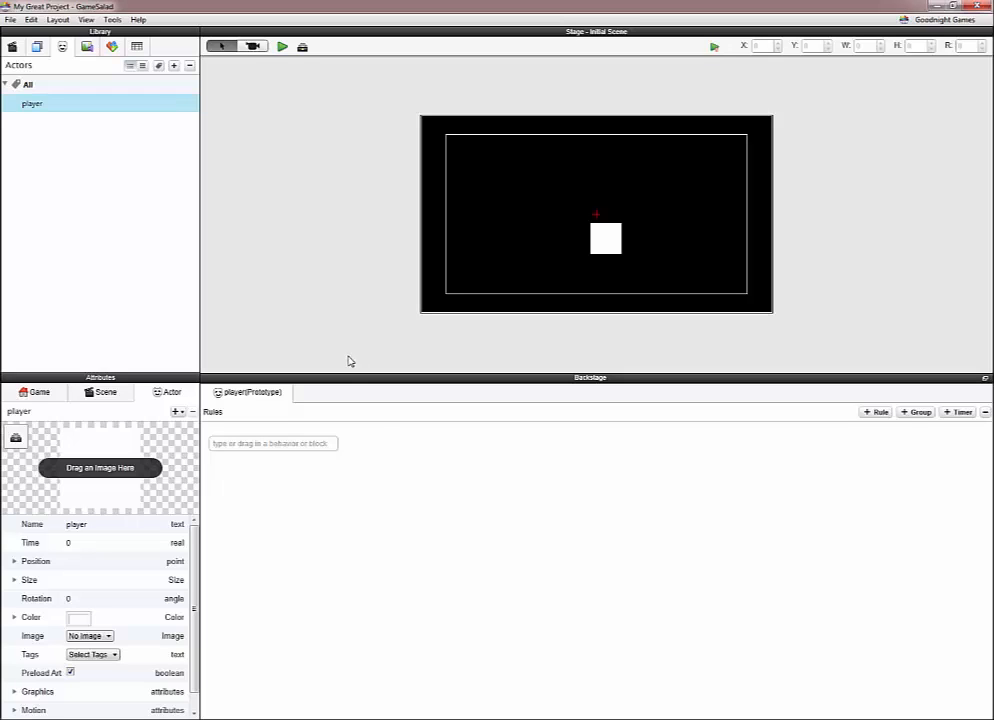
click(876, 412)
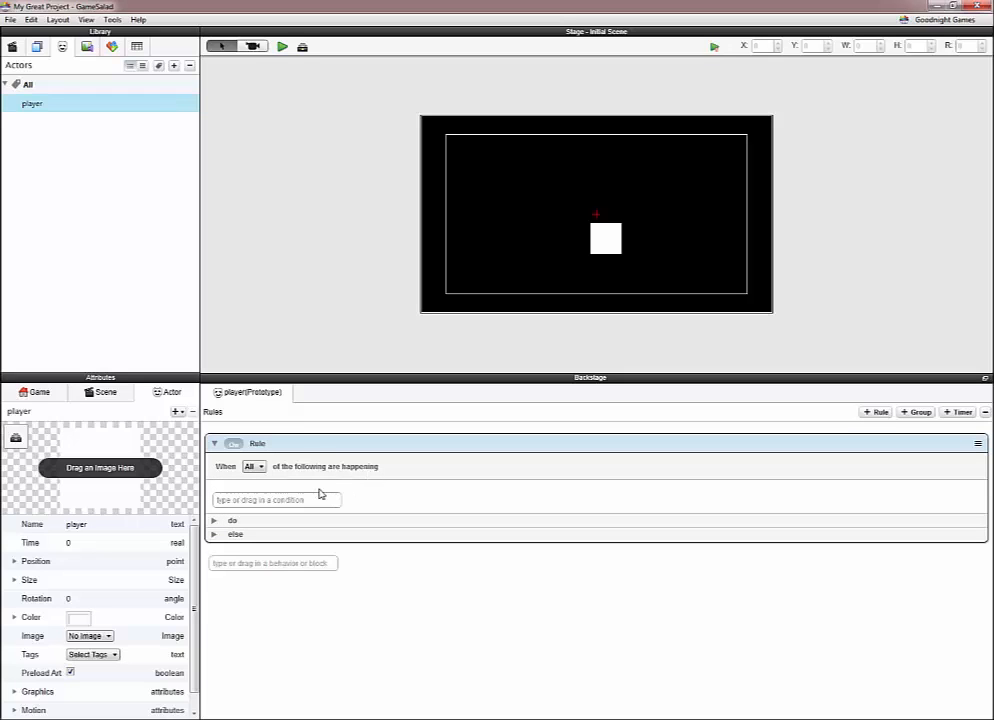
click(213, 521)
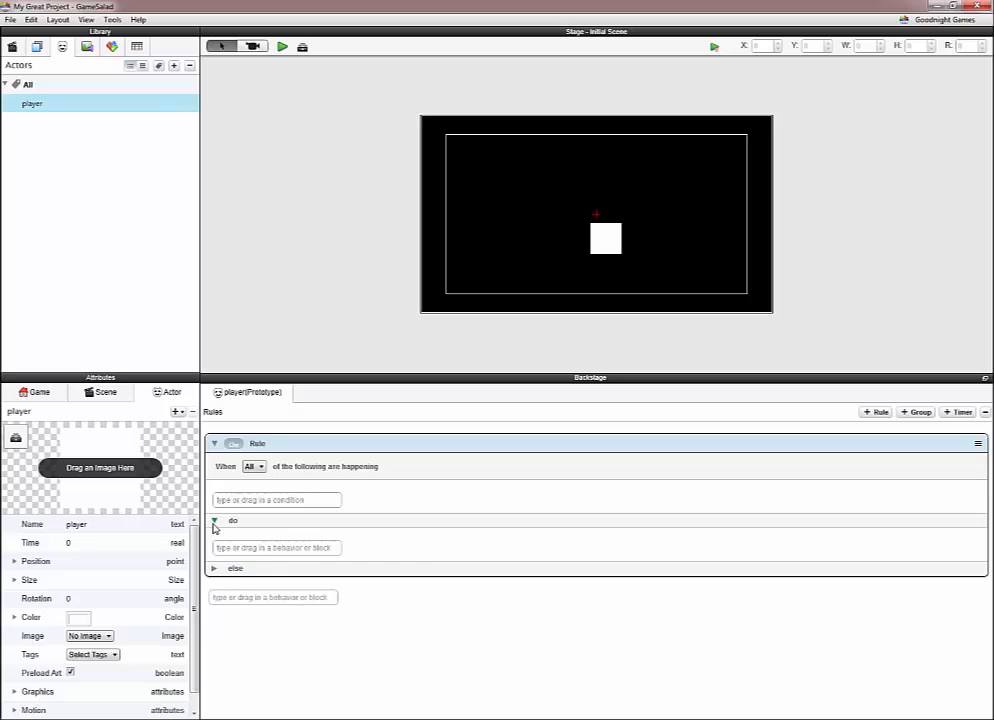
click(213, 521)
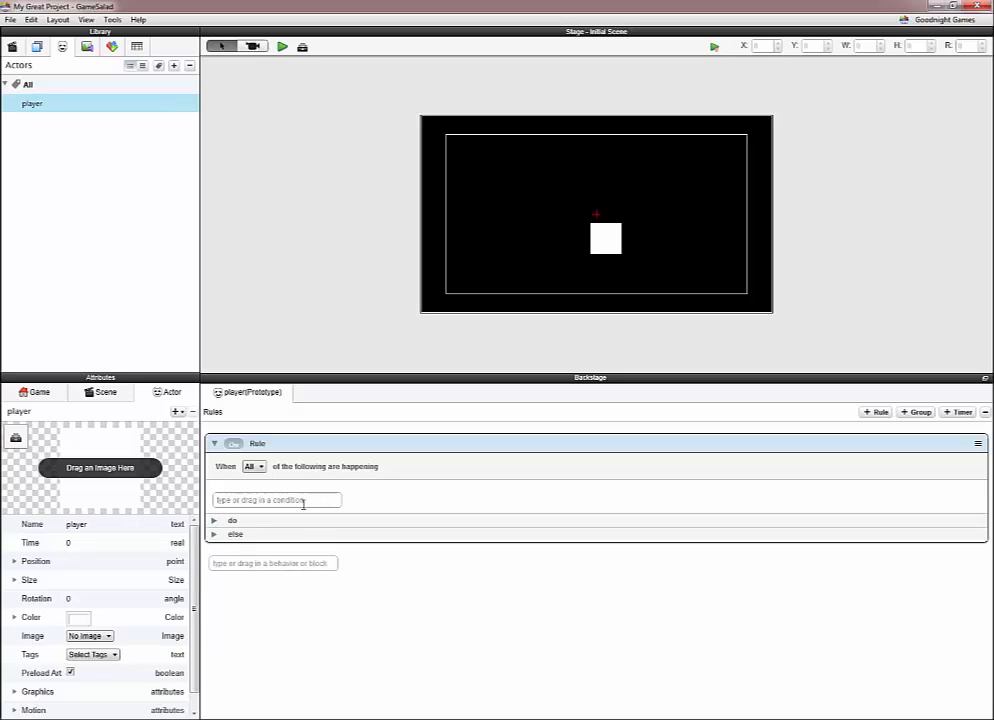
Add a Key condition to the player's rule that requires the W key to be down
click(112, 47)
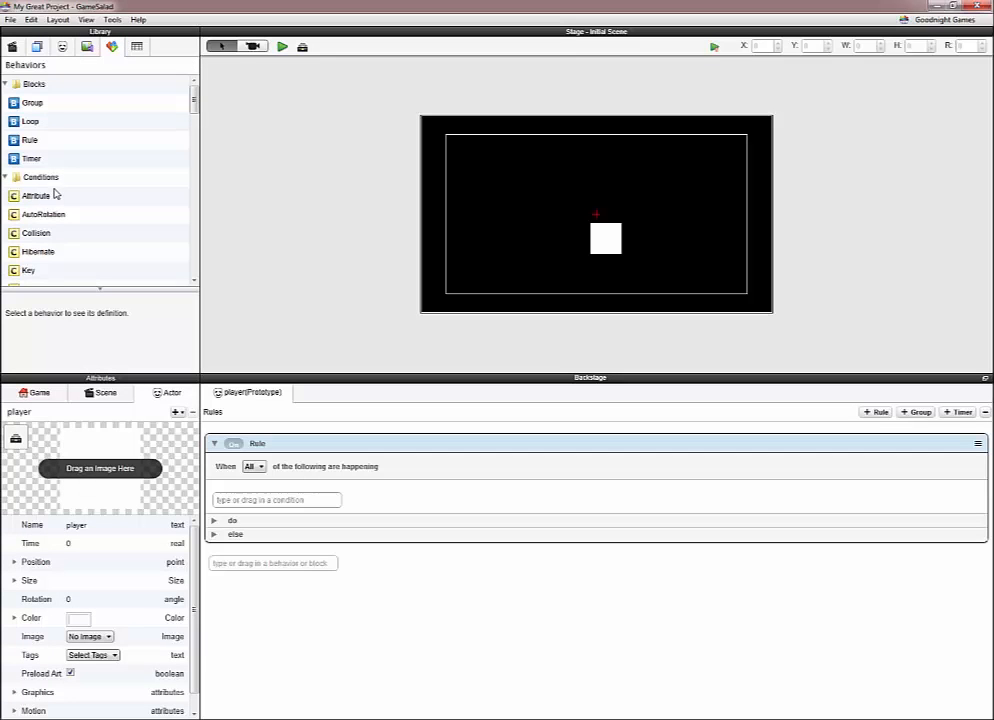
scroll(55, 193, down, 2)
scroll(44, 200, down, 1)
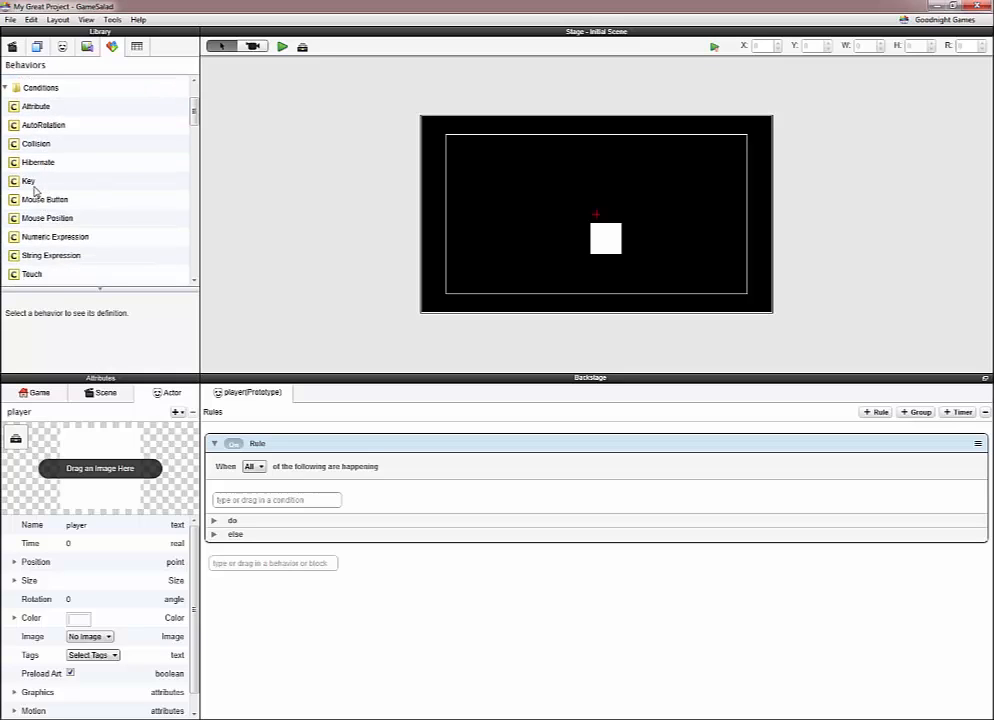
click(30, 182)
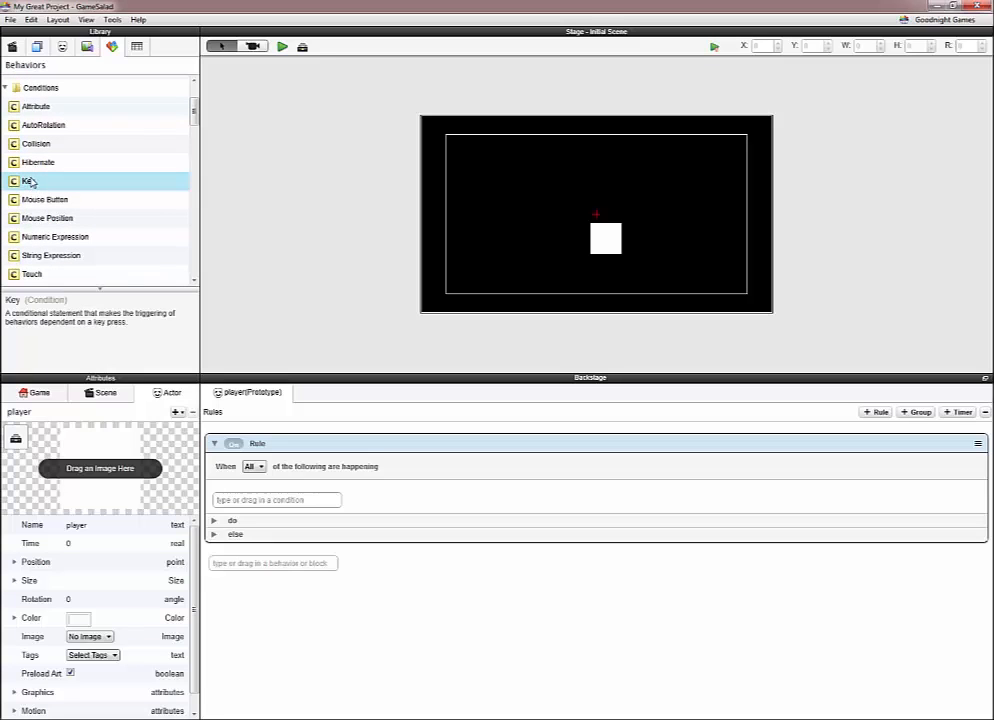
drag(31, 182, 335, 510)
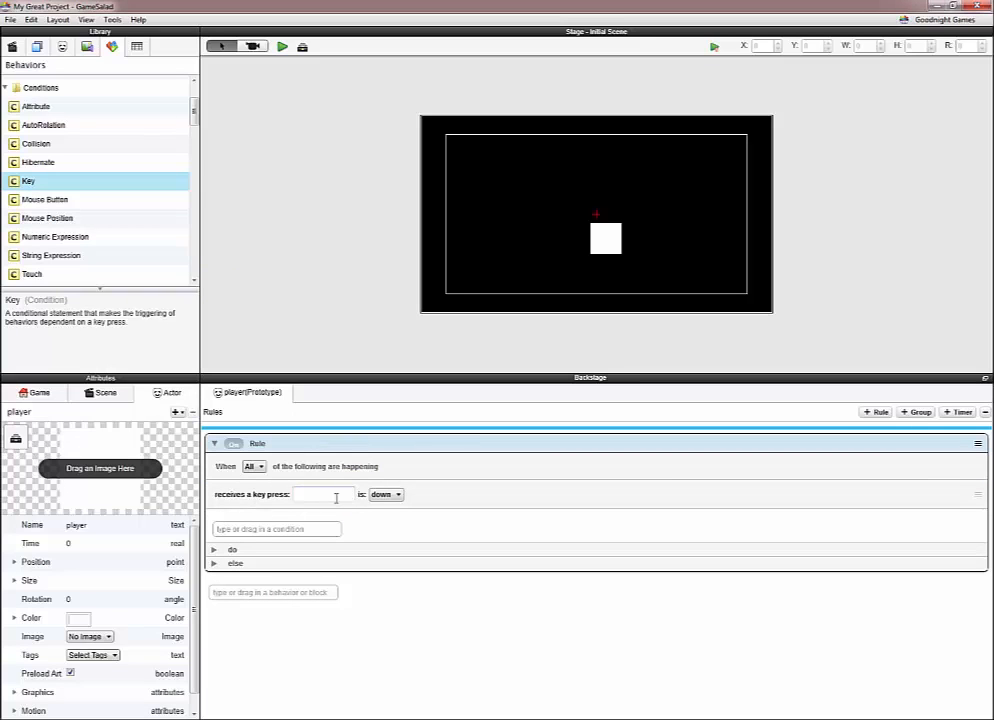
click(320, 493)
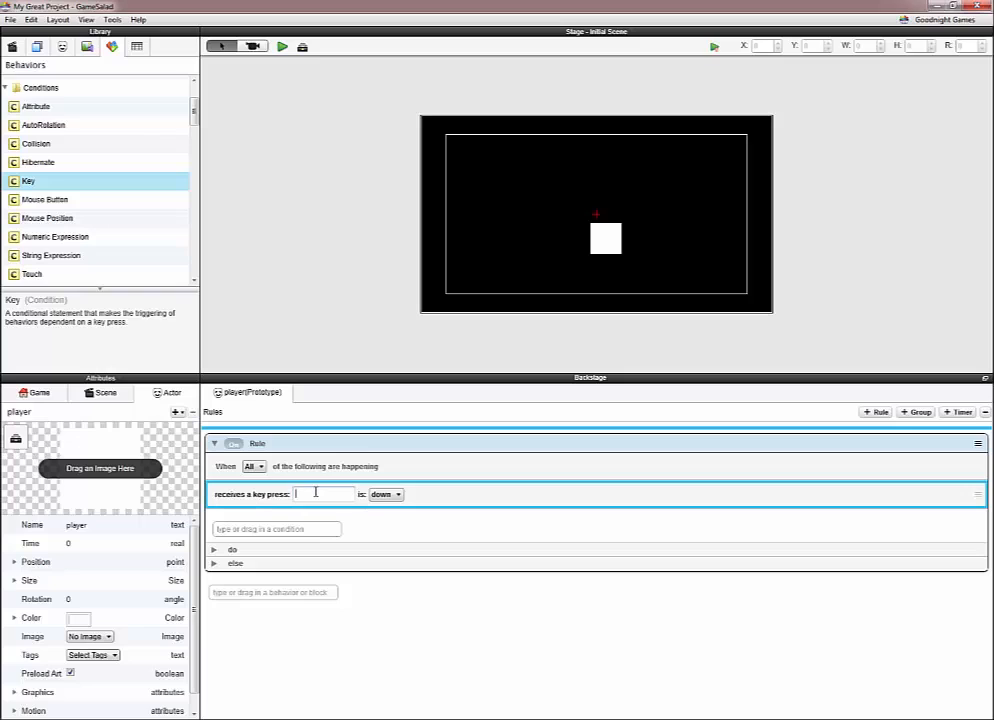
key(w)
click(371, 521)
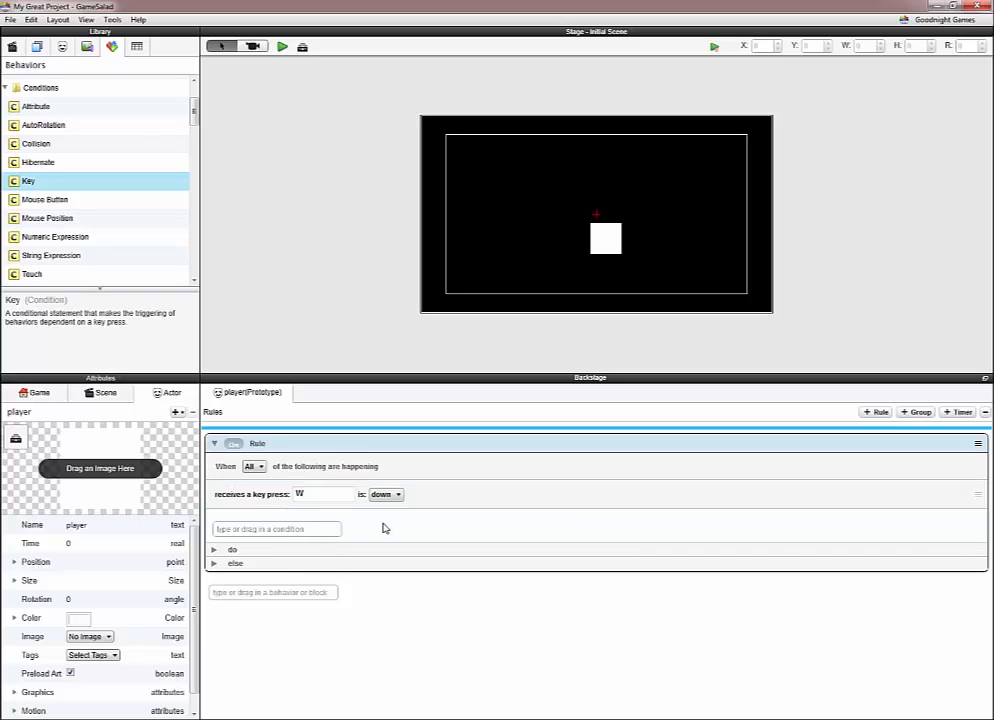
Add a Move behavior to the do section of the W key rule and return from the scene preview to the editor
click(214, 549)
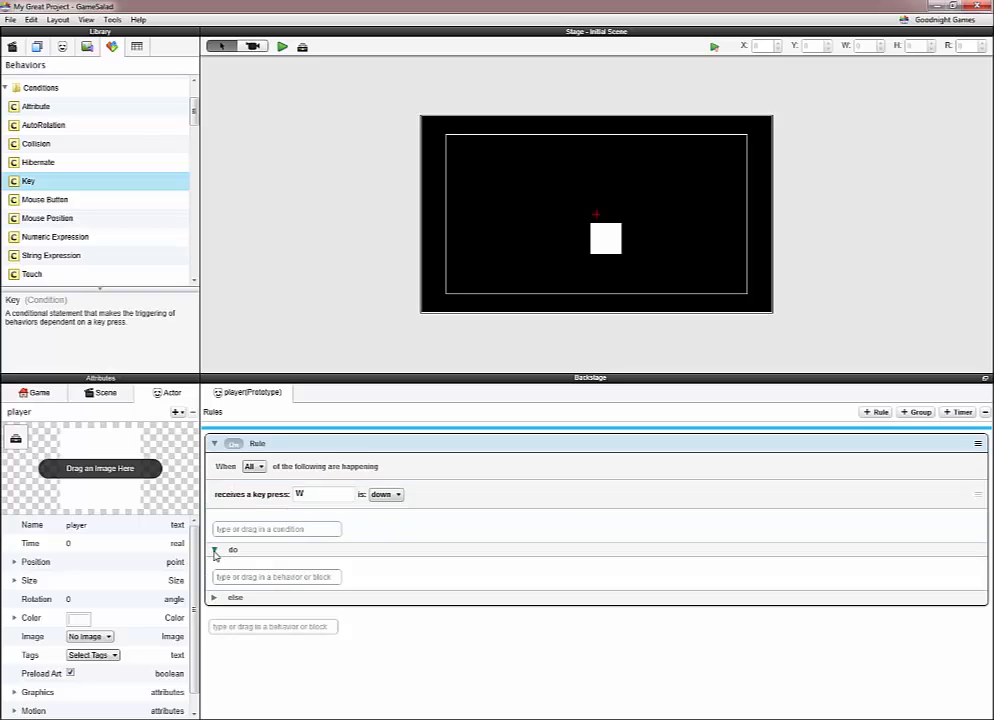
scroll(55, 190, down, 8)
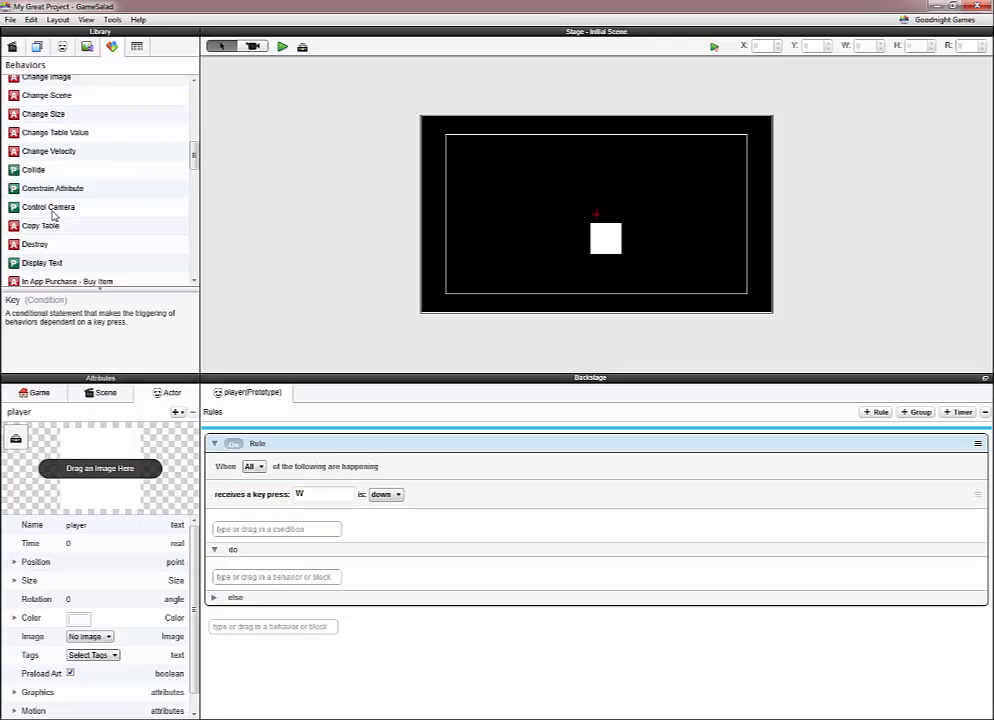
scroll(55, 225, down, 3)
scroll(37, 229, up, 4)
scroll(37, 229, up, 5)
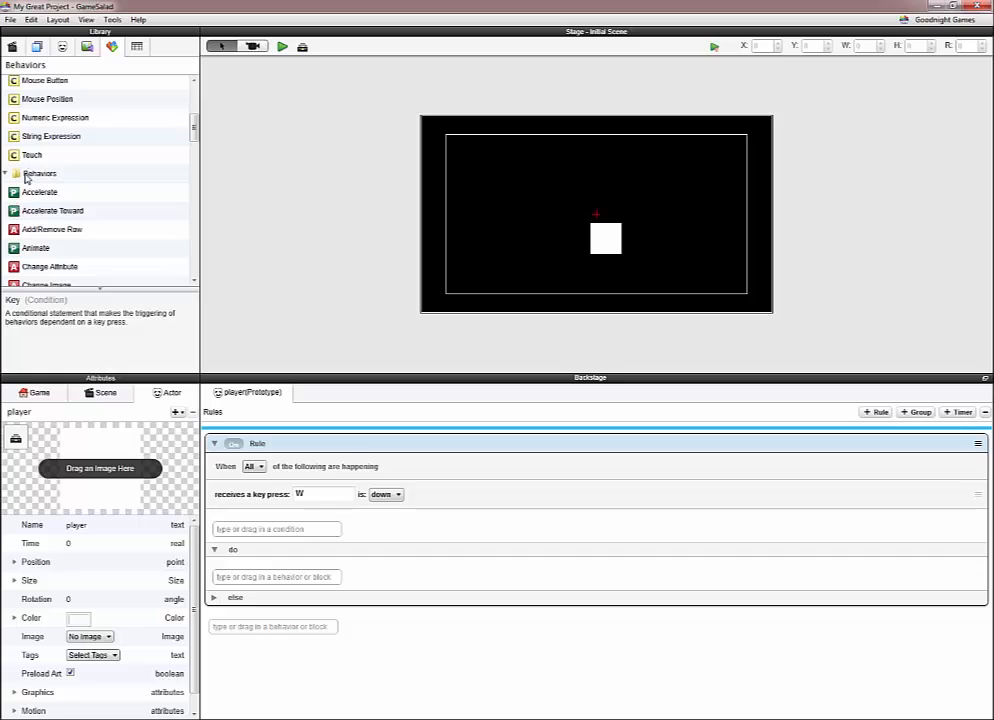
scroll(70, 273, down, 5)
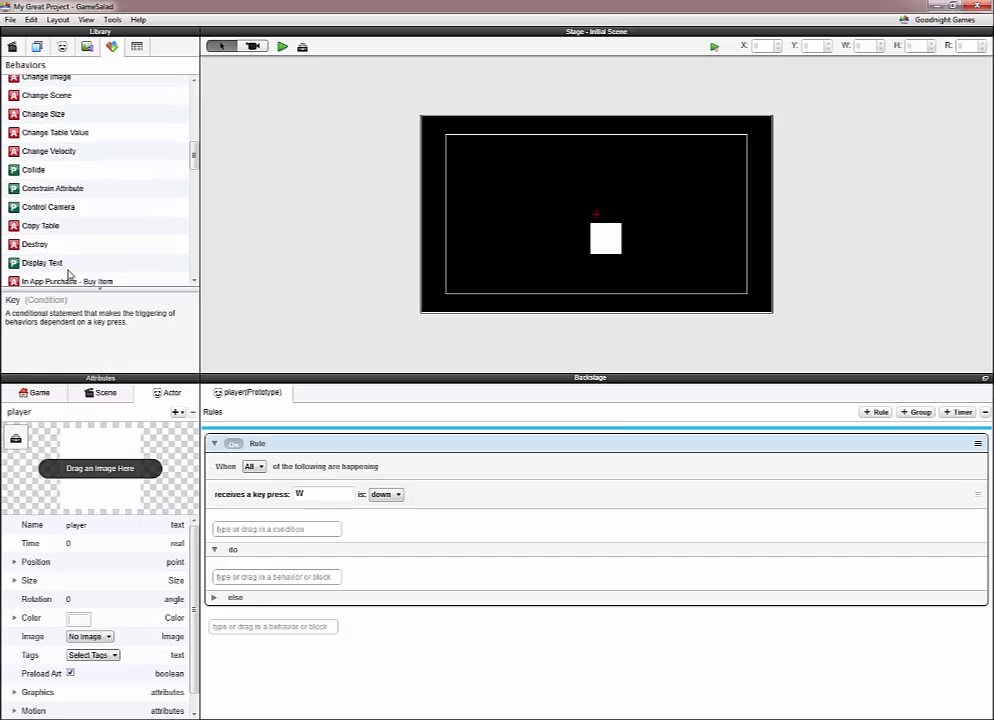
scroll(70, 273, down, 6)
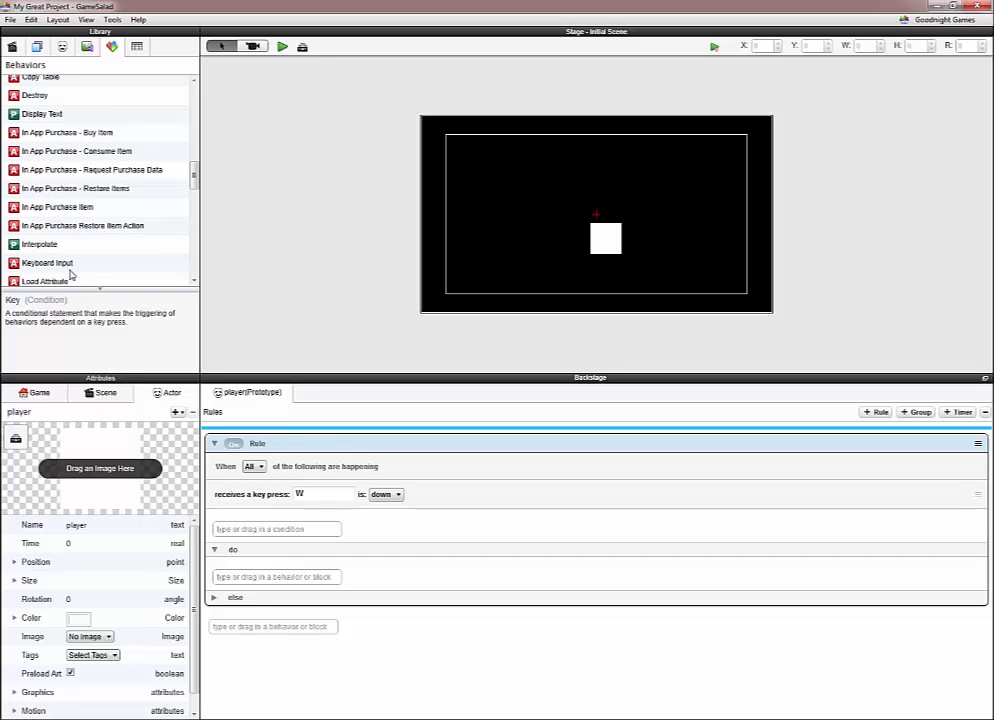
click(40, 229)
drag(40, 229, 328, 580)
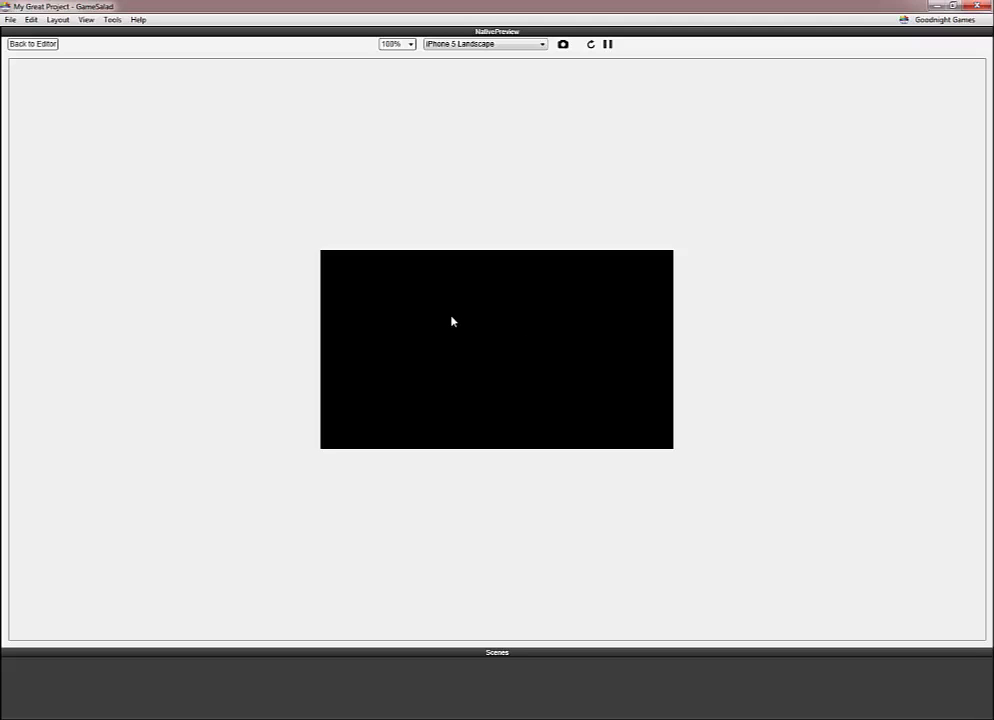
click(28, 44)
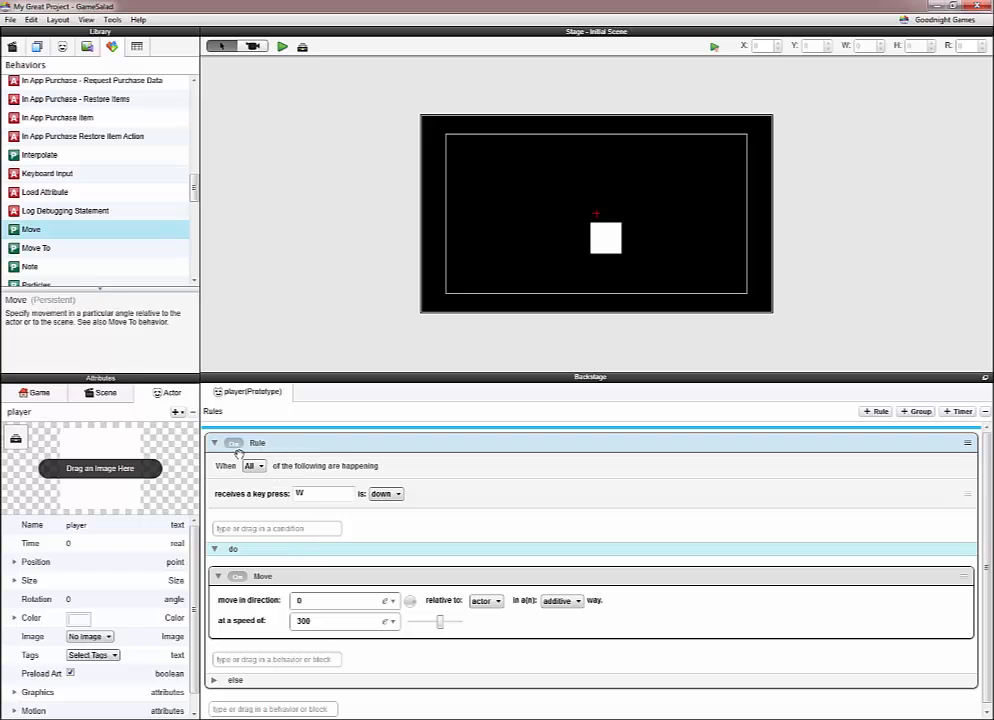
Set the Move direction to 90, rename the W key rule "go up" and collapse it
click(340, 600)
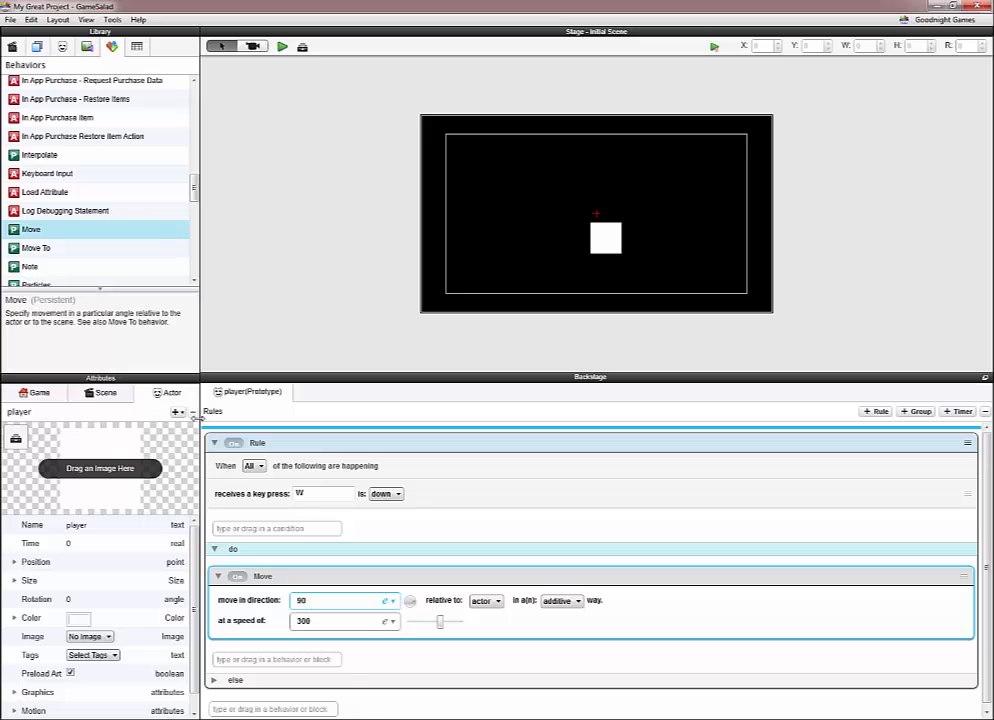
click(257, 441)
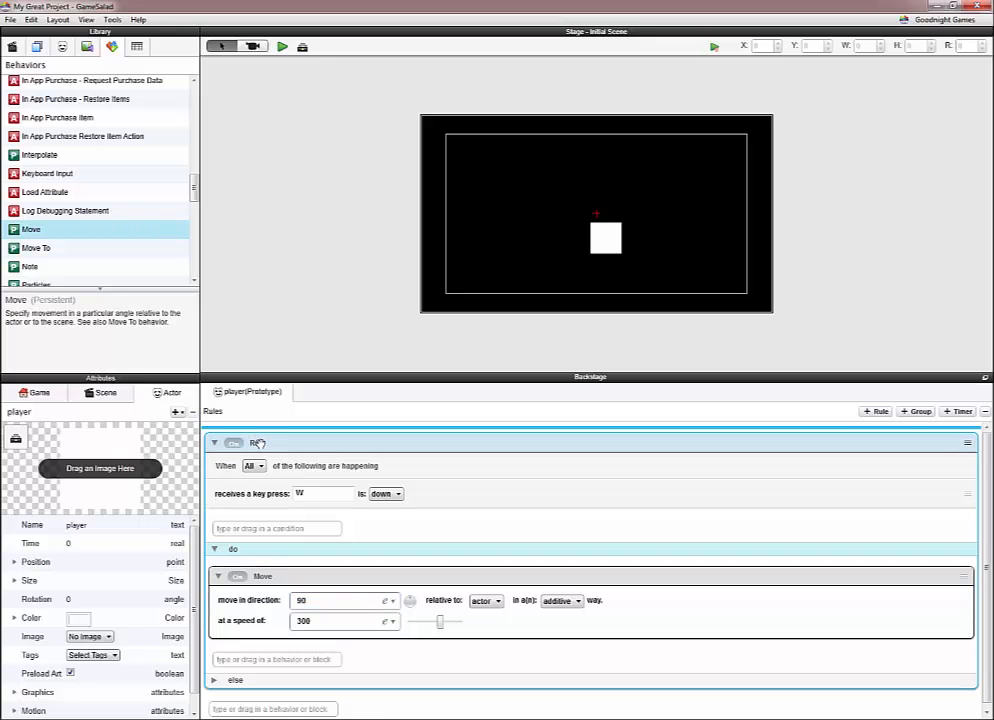
double_click(260, 443)
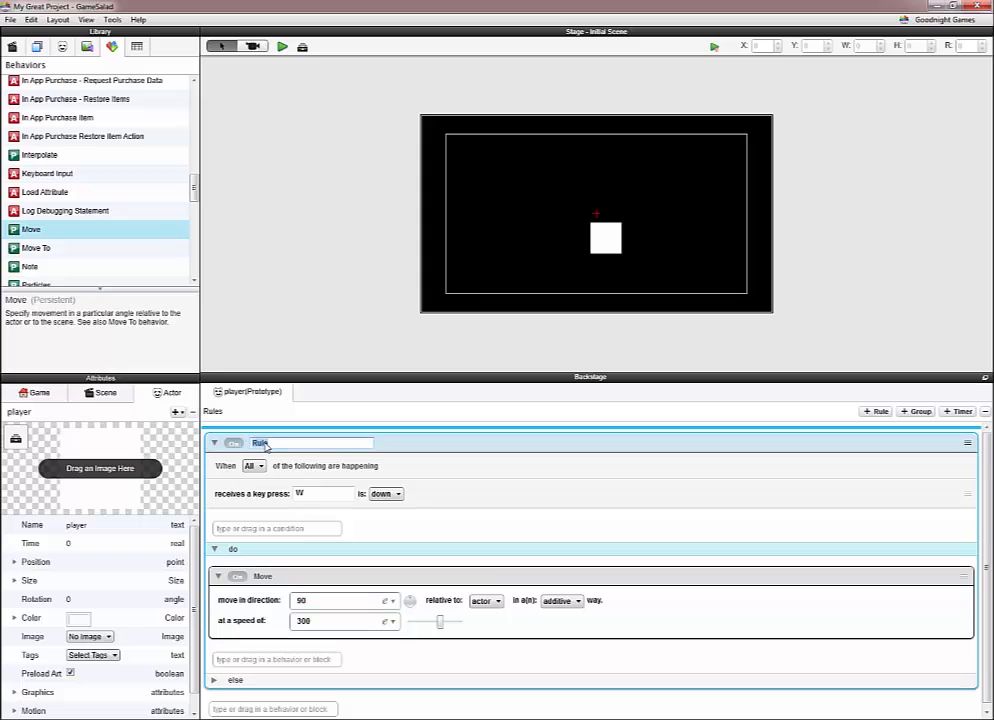
text(go up)
key(Return)
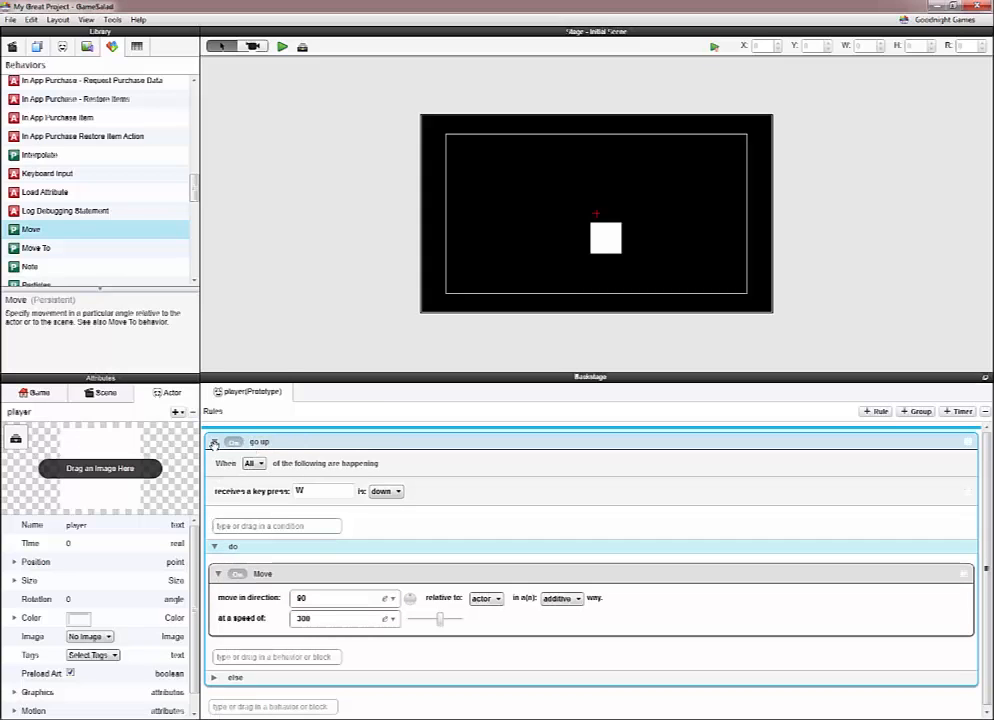
click(214, 443)
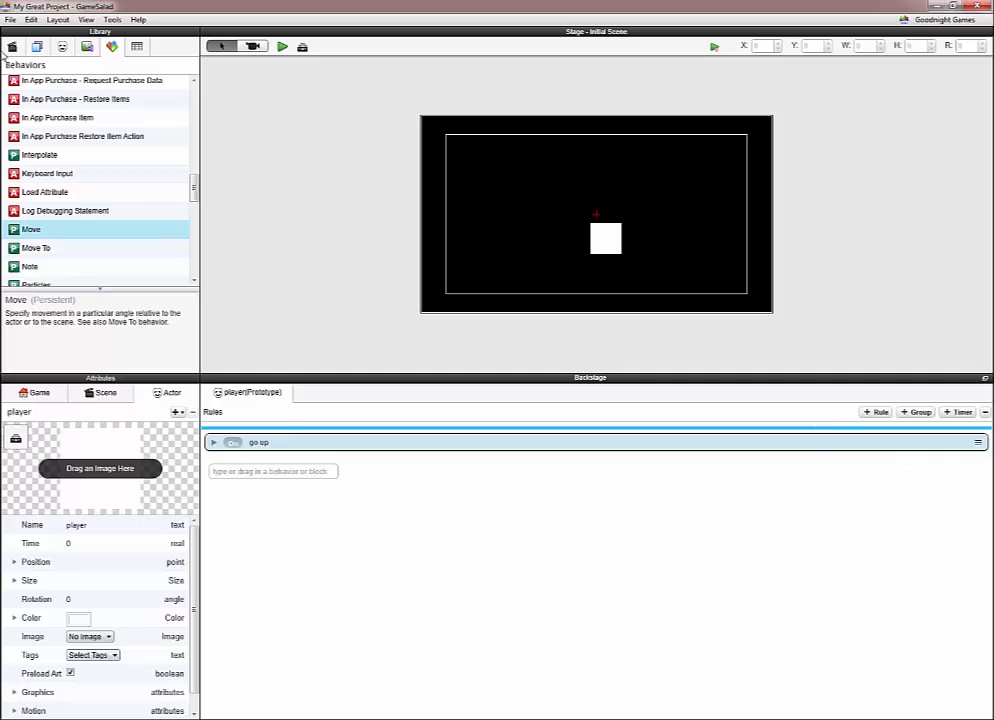
Add a second rule to the player with a Key condition that requires the D key to be down
click(307, 472)
text(rule)
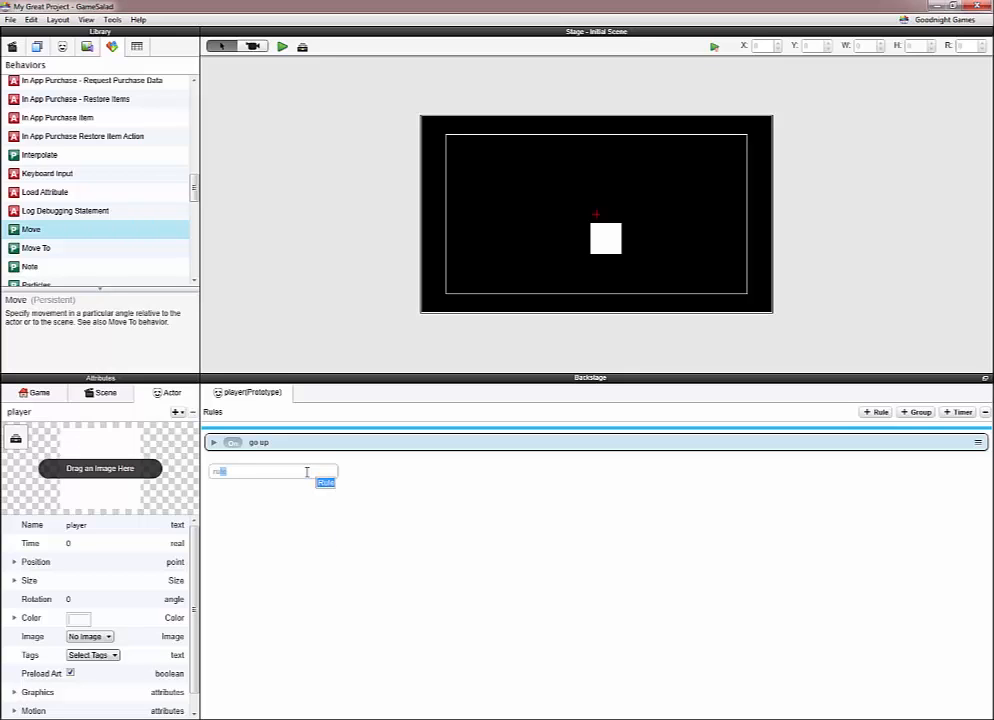
key(Return)
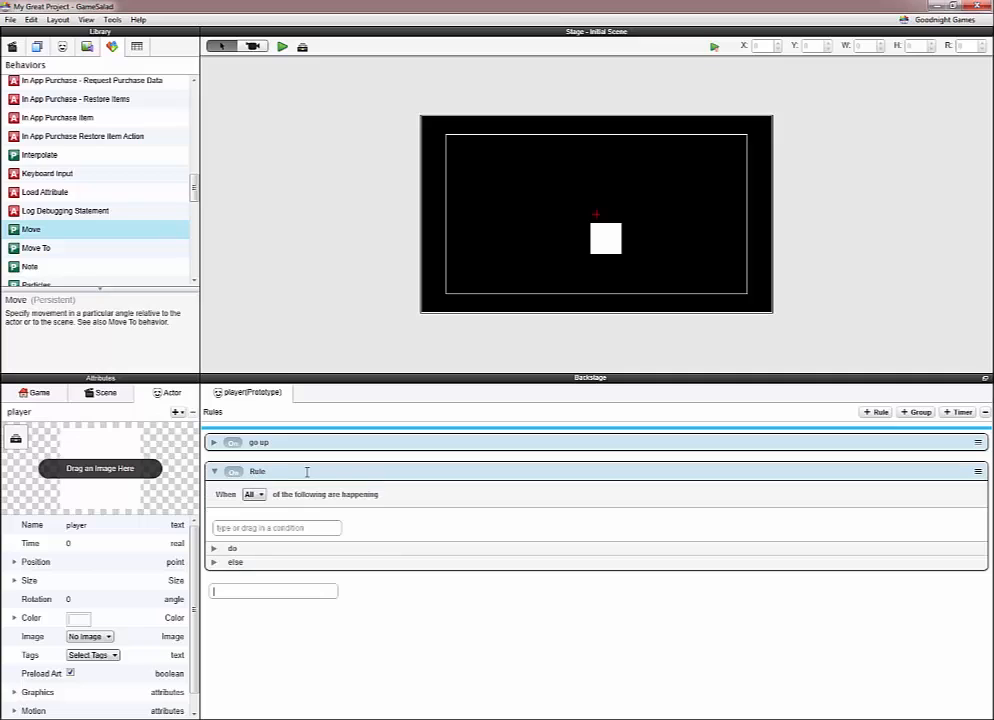
click(313, 526)
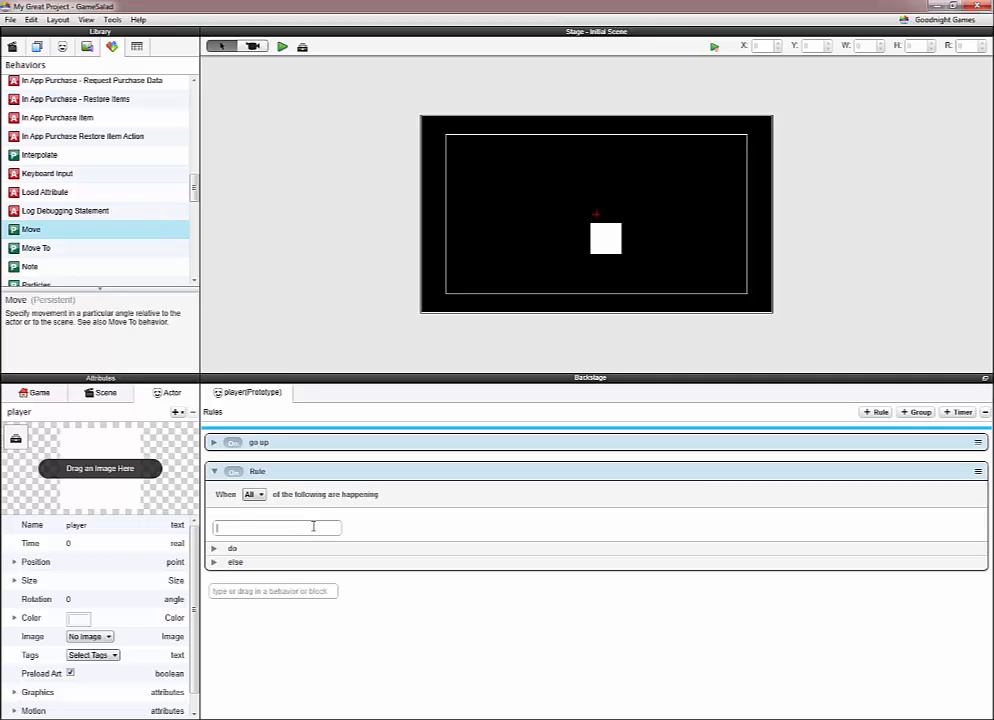
text(key)
key(Return)
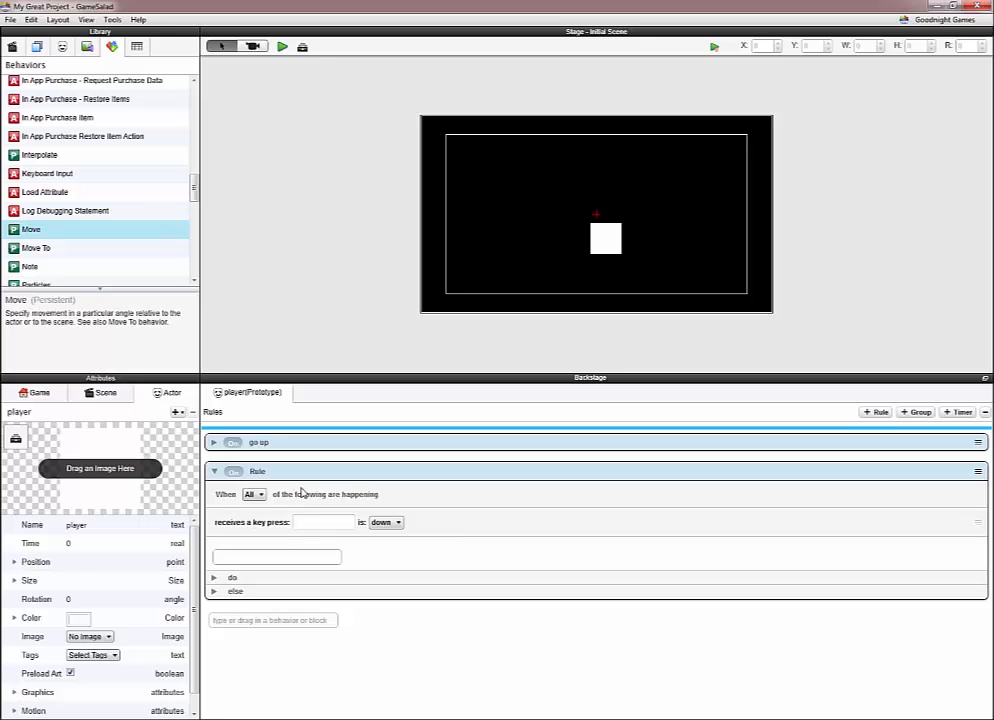
click(323, 521)
key(d)
Add a Move behavior with direction 270 to the do section of the second rule
click(213, 578)
click(254, 606)
text(move)
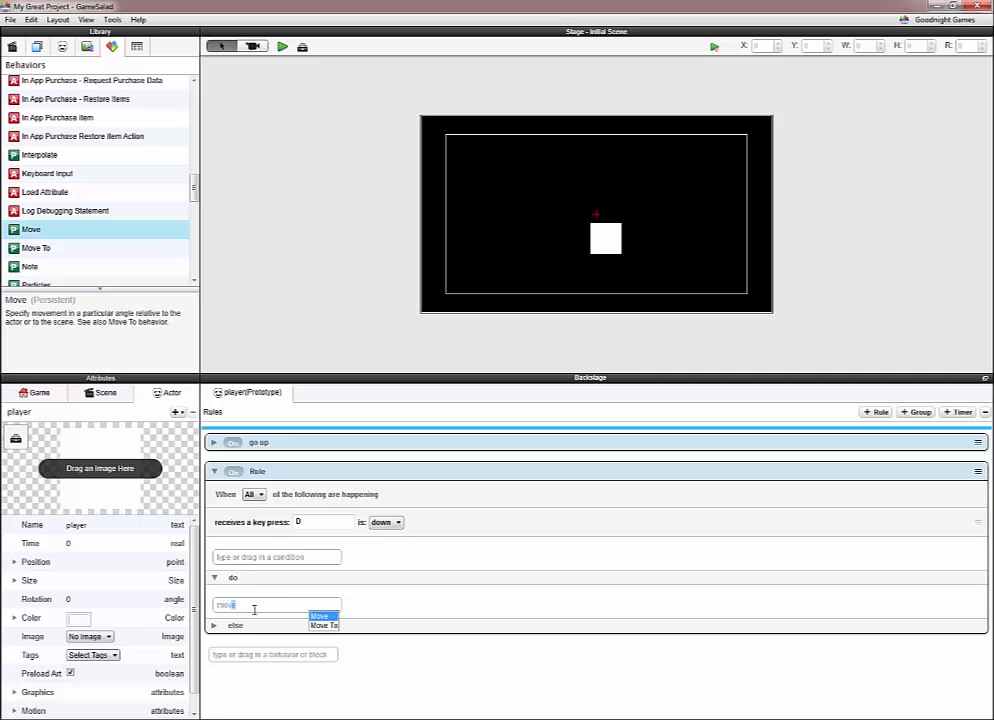
key(Return)
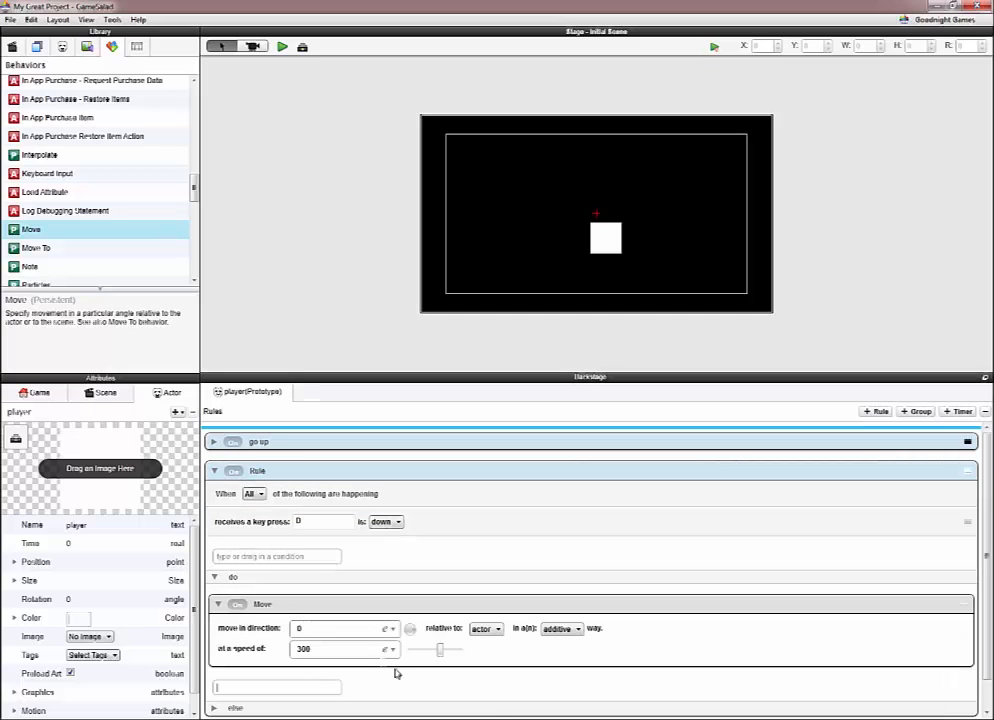
click(337, 628)
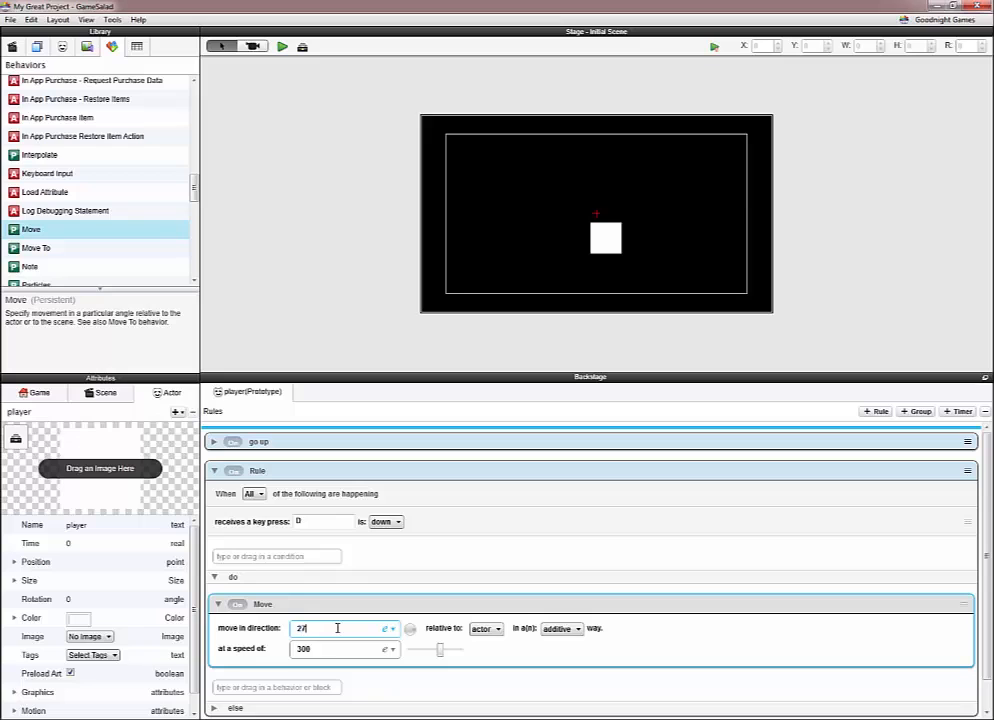
Rename the second rule "go down" and collapse it
double_click(257, 471)
text(go down)
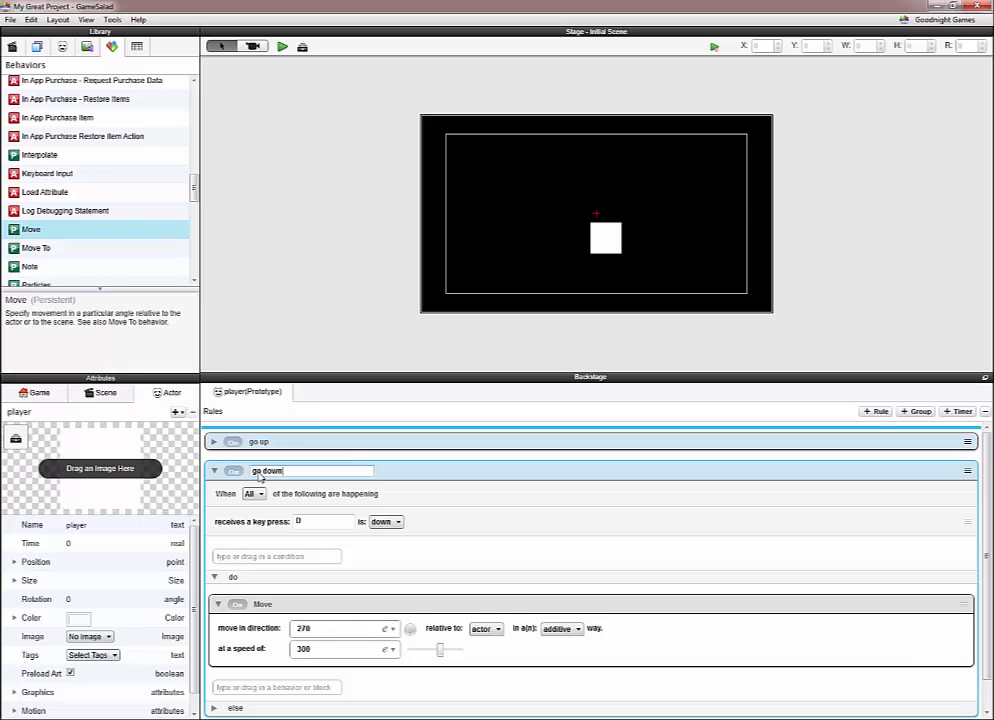
key(Return)
click(214, 470)
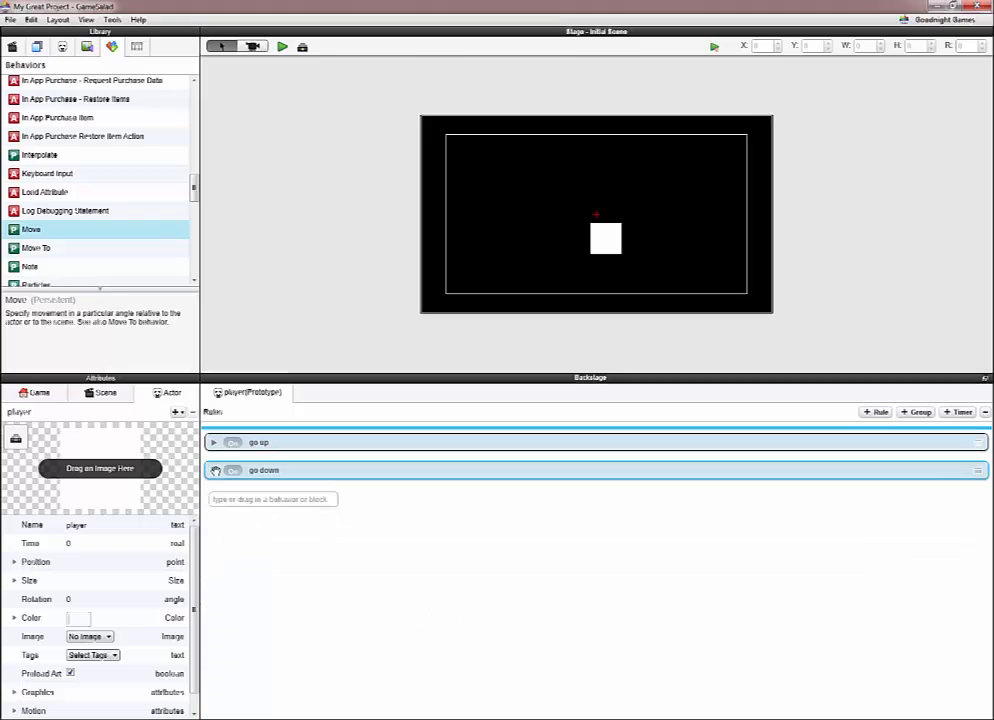
Add a third rule to the player with a Key condition that requires the A key to be down
click(239, 500)
text(rule)
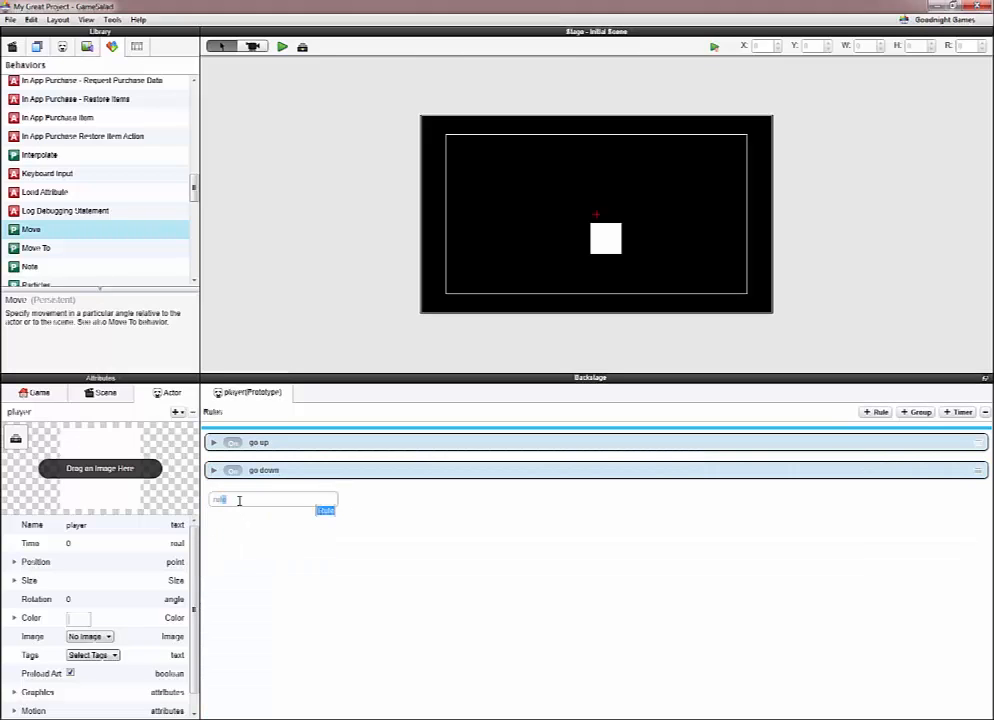
key(Return)
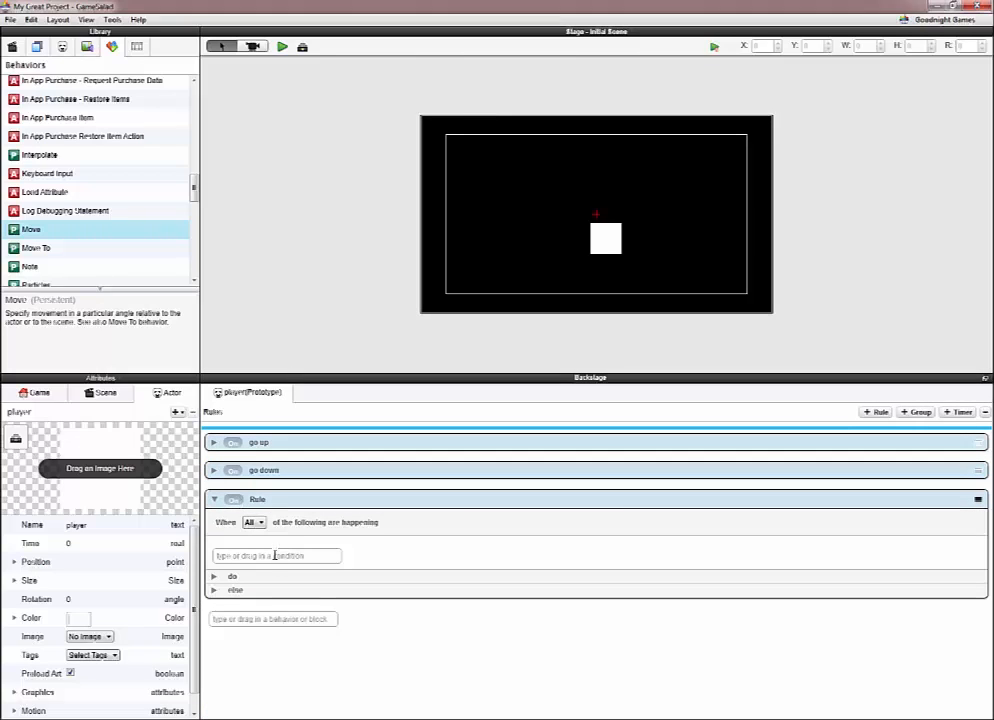
text(rec)
key(Return)
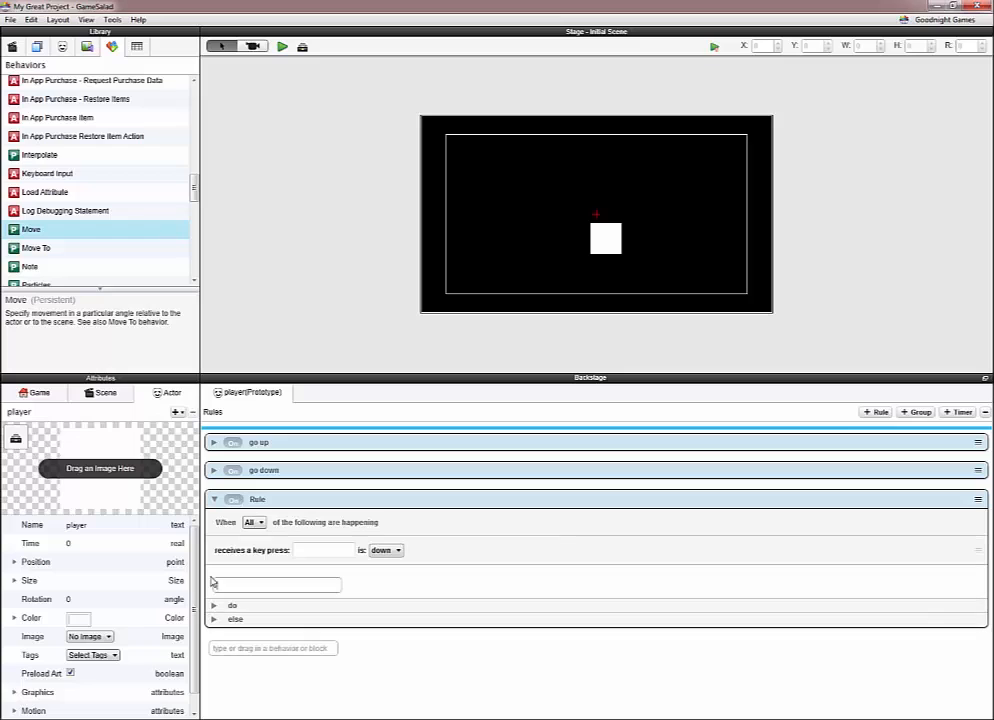
click(334, 547)
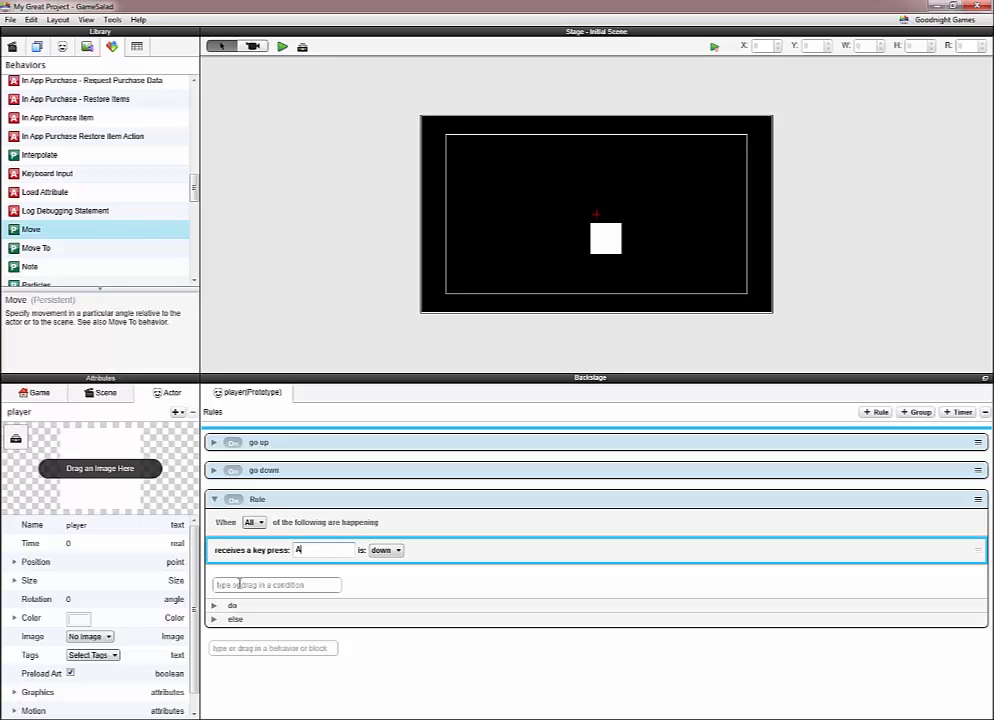
Rename the A key rule "go left"
double_click(257, 499)
text(g)
key(Return)
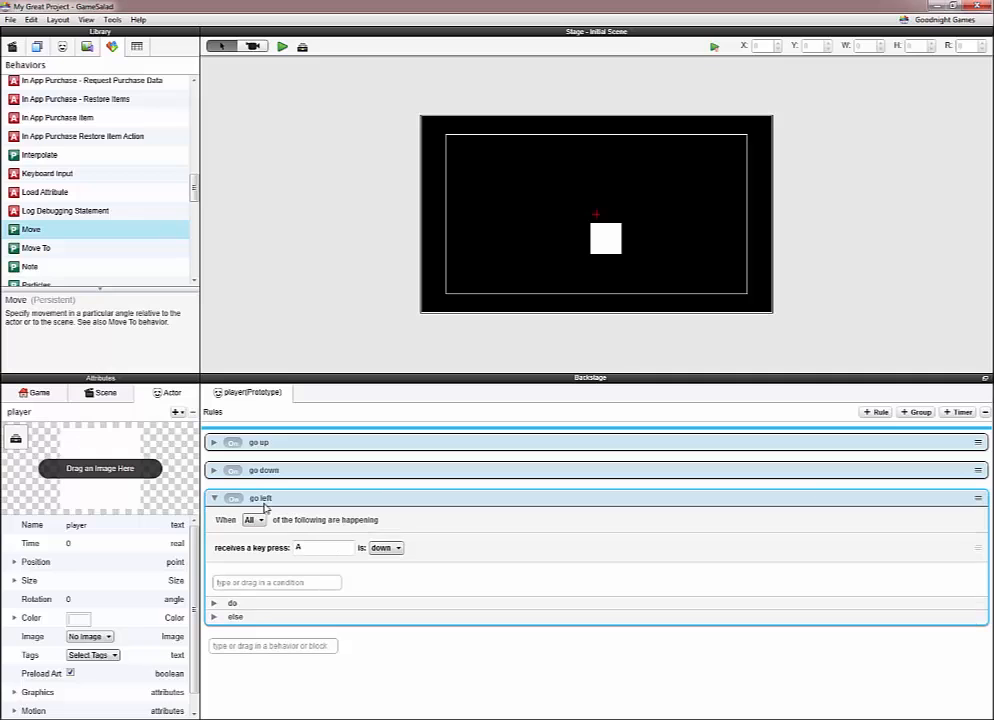
Add a Move behavior with direction 180 to the do section of the "go left" rule and collapse the rule
click(234, 604)
click(298, 630)
text(move)
key(Return)
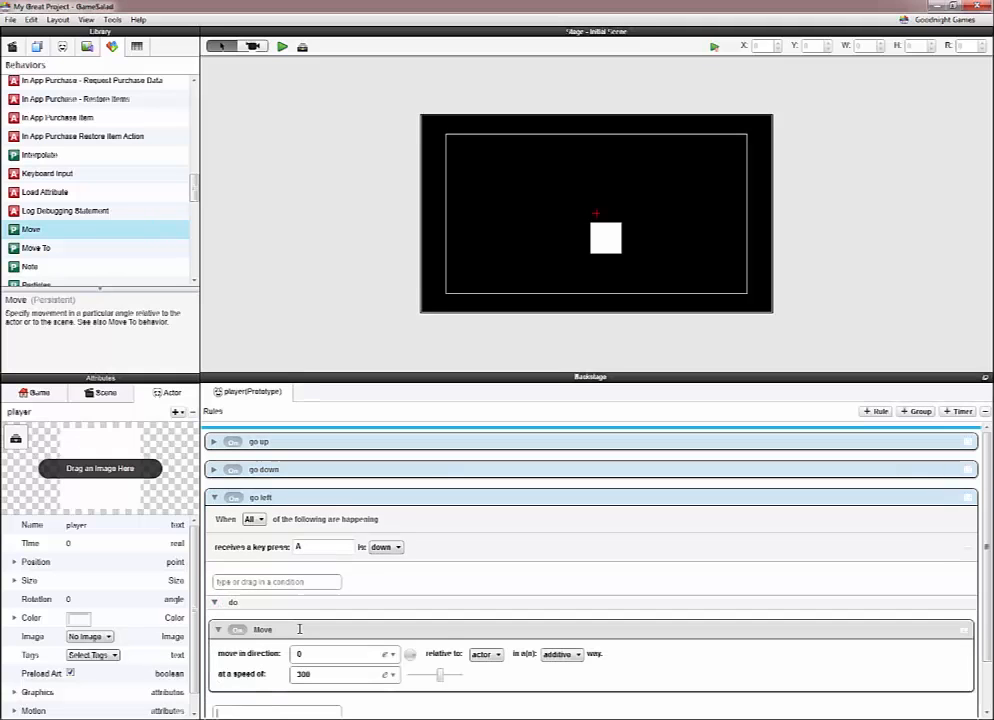
click(404, 656)
double_click(328, 652)
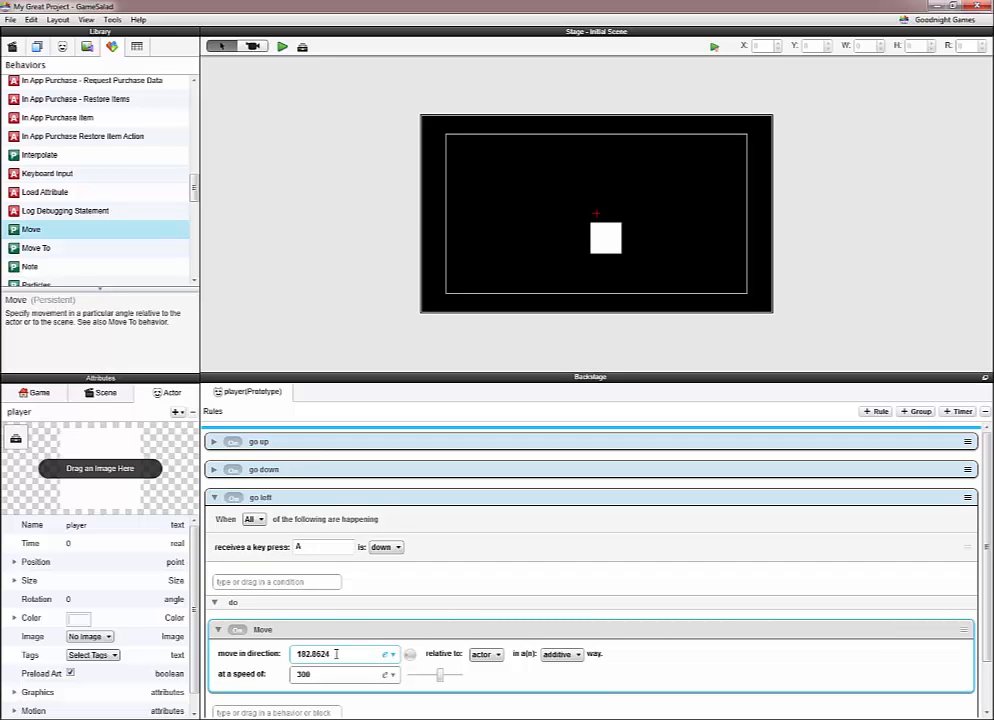
text(180)
click(213, 497)
Add a fourth rule below "go left" with a Key condition that requires the D key to be down
click(263, 530)
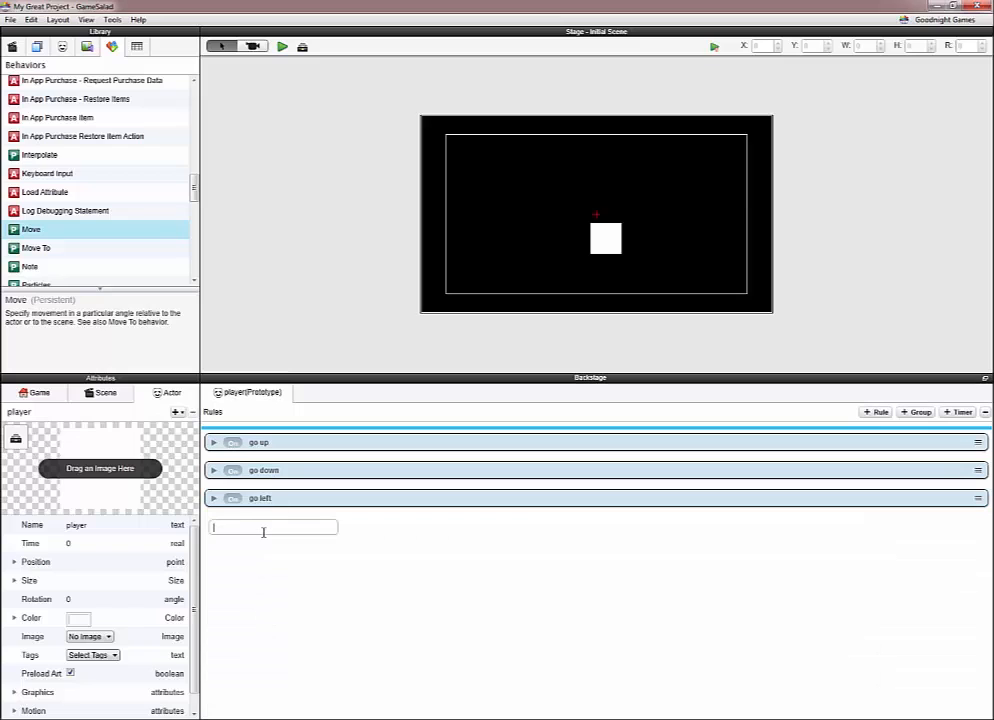
text(rule)
key(Return)
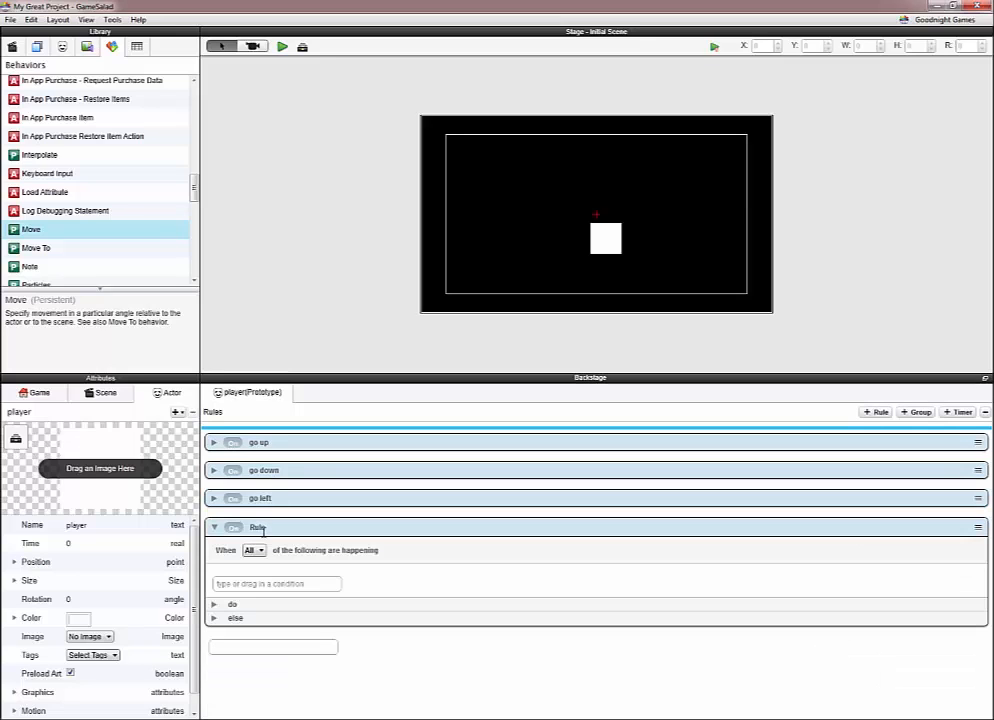
click(285, 582)
text(key)
click(330, 592)
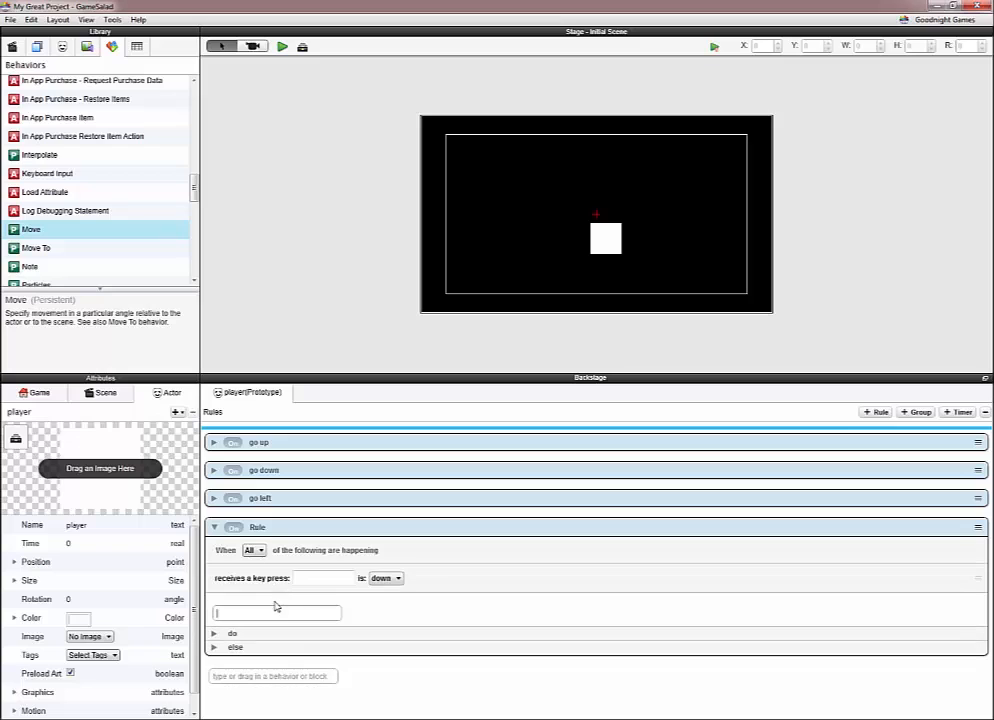
click(336, 578)
key(d)
Add a Move behavior to the do section of the D key rule
click(213, 636)
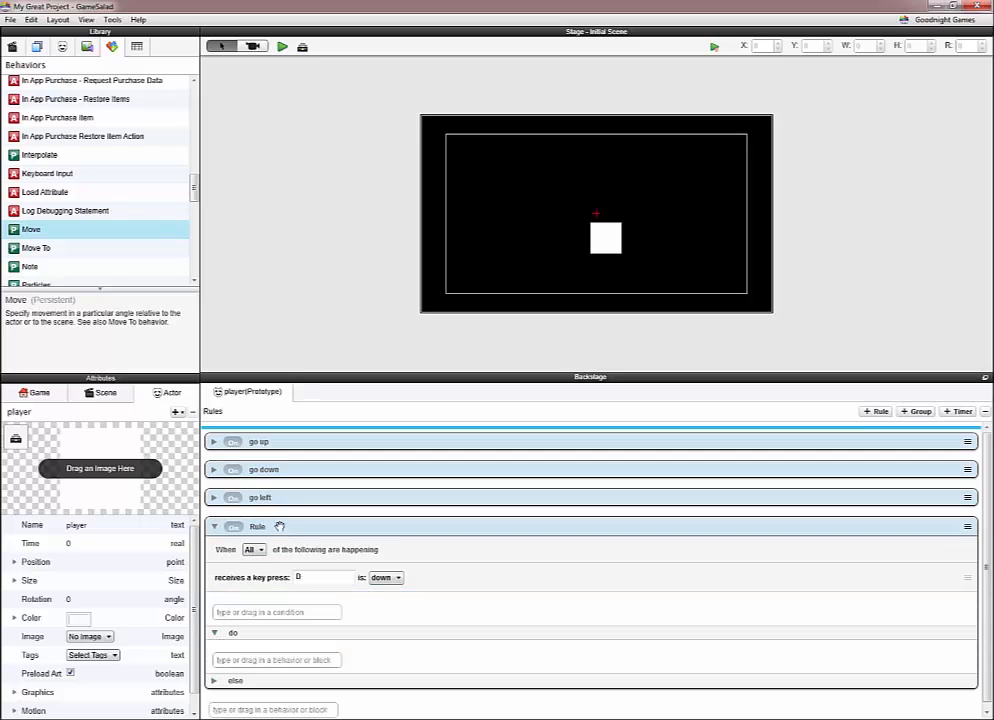
click(256, 659)
text(move)
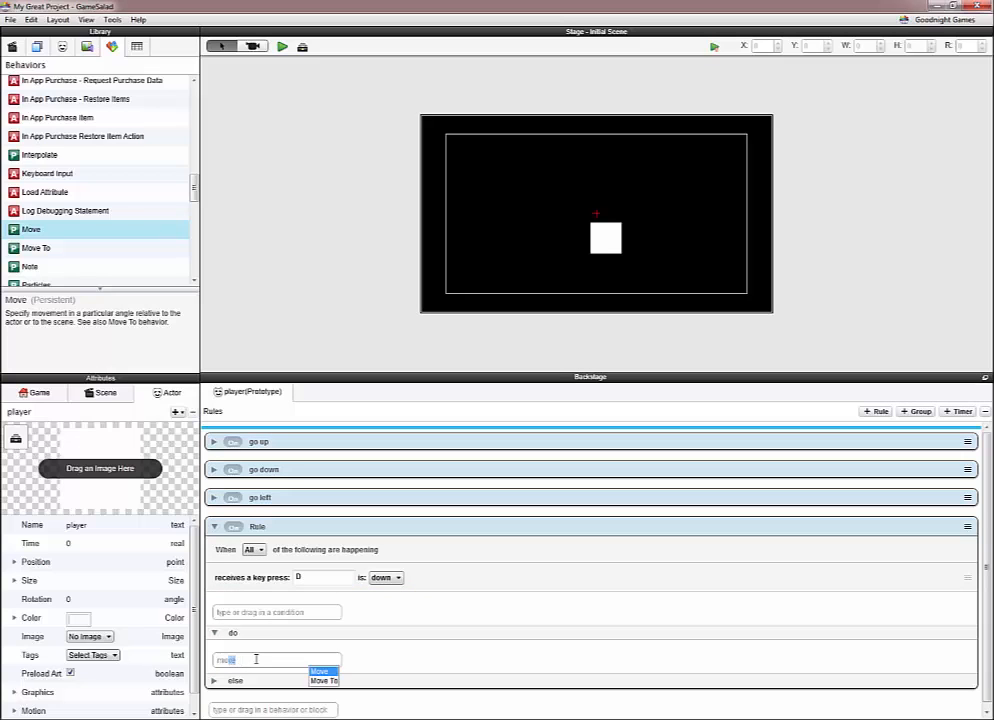
key(Return)
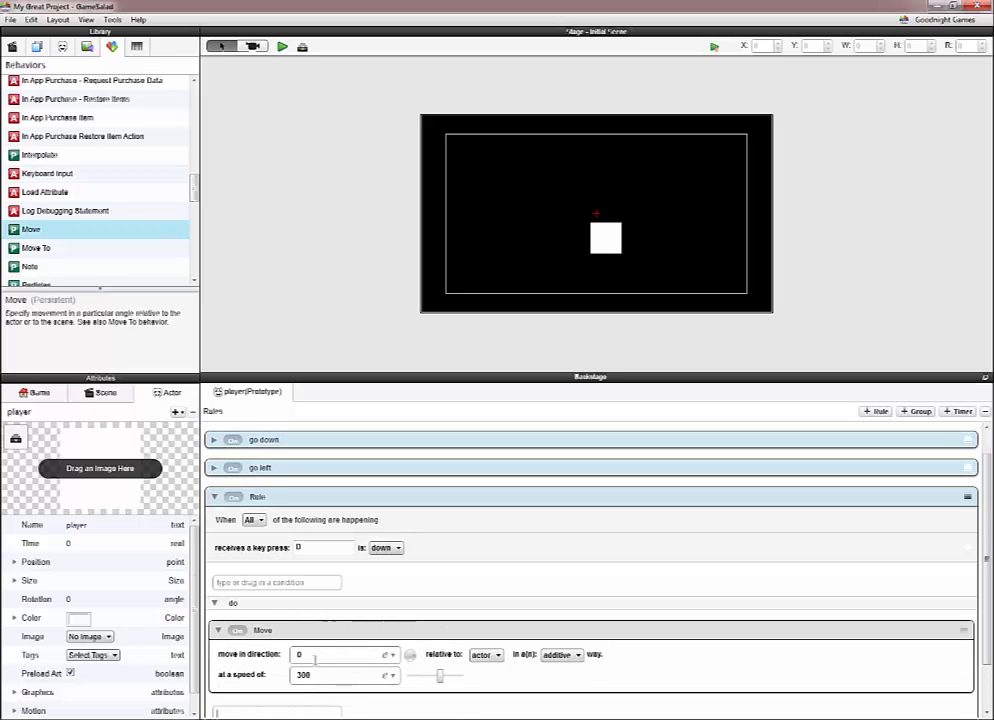
Rename the D key rule "go right" and collapse it
double_click(258, 497)
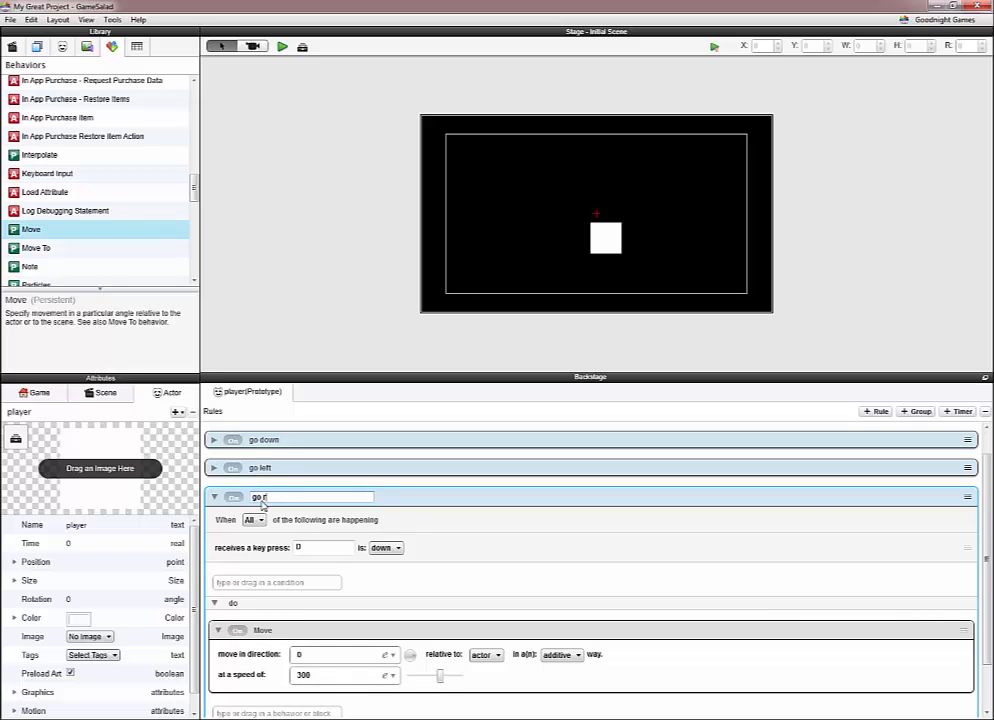
key(Return)
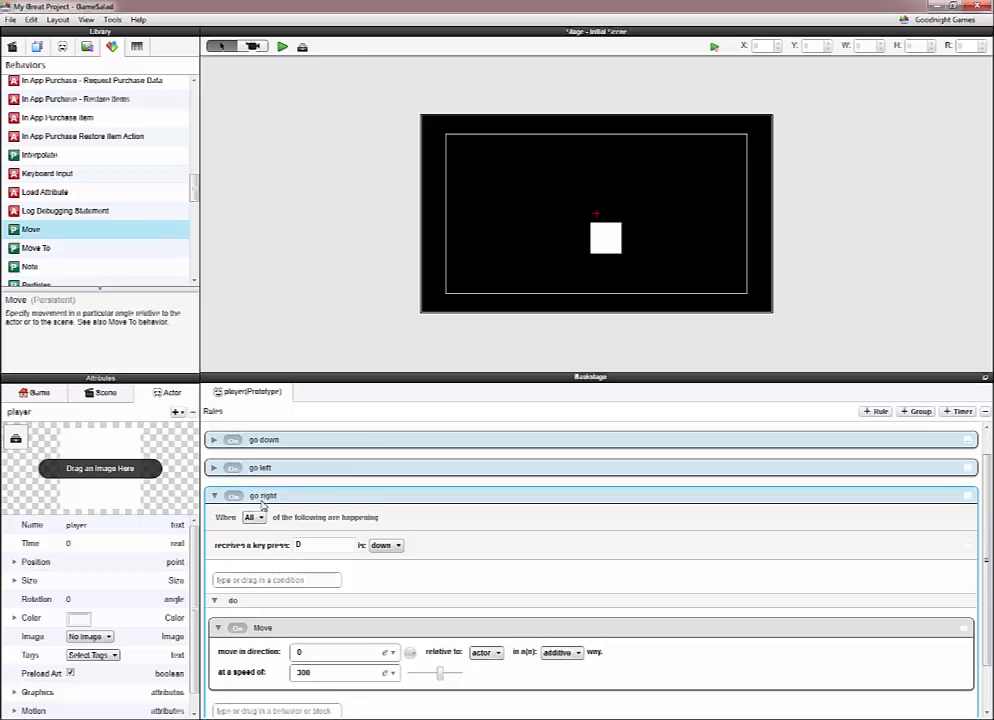
click(213, 497)
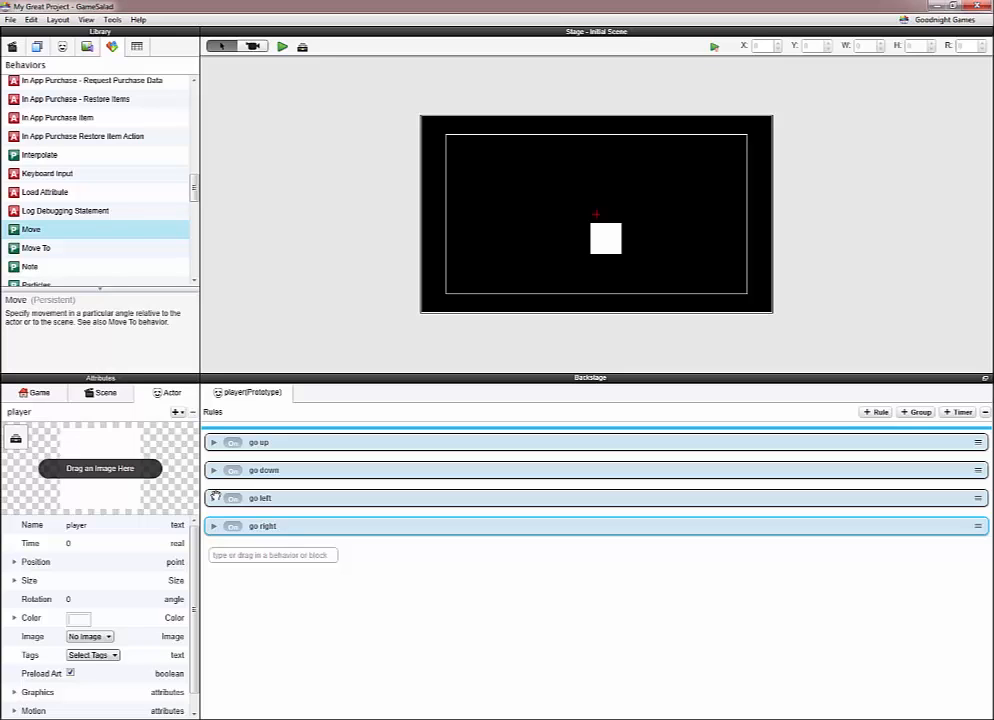
Preview the game, test moving the player in all four directions, and return to the editor
click(282, 47)
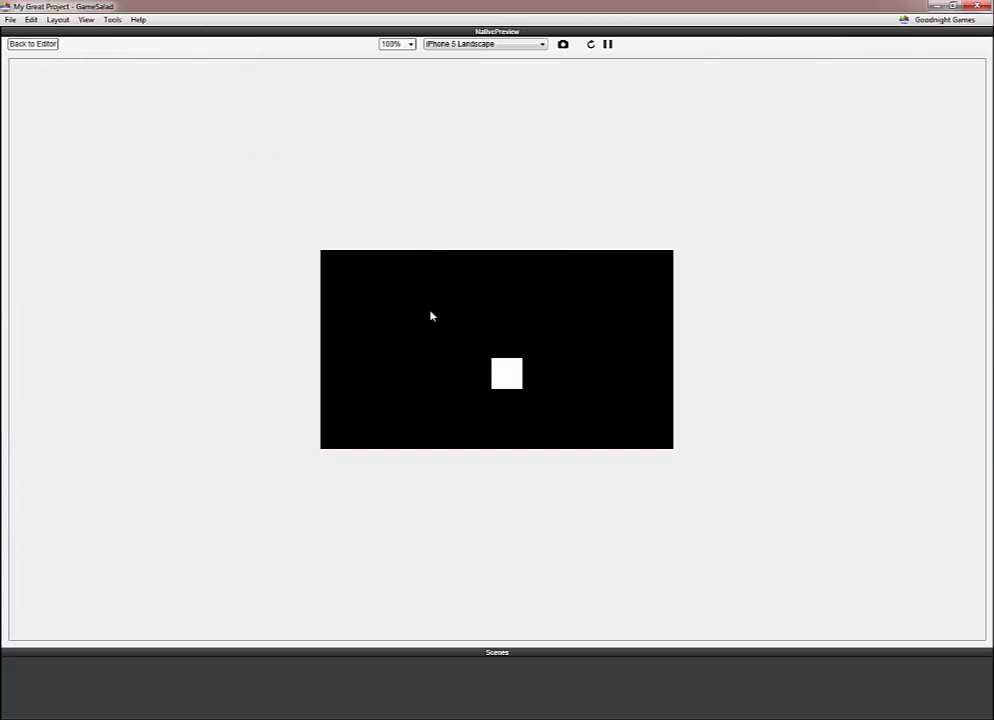
click(455, 315)
key(Left)
key(Up)
key(Right)
key(Down)
key(Up)
key(Left)
key(Down)
key(Right)
key(Up)
key(Left)
key(Down)
key(Right)
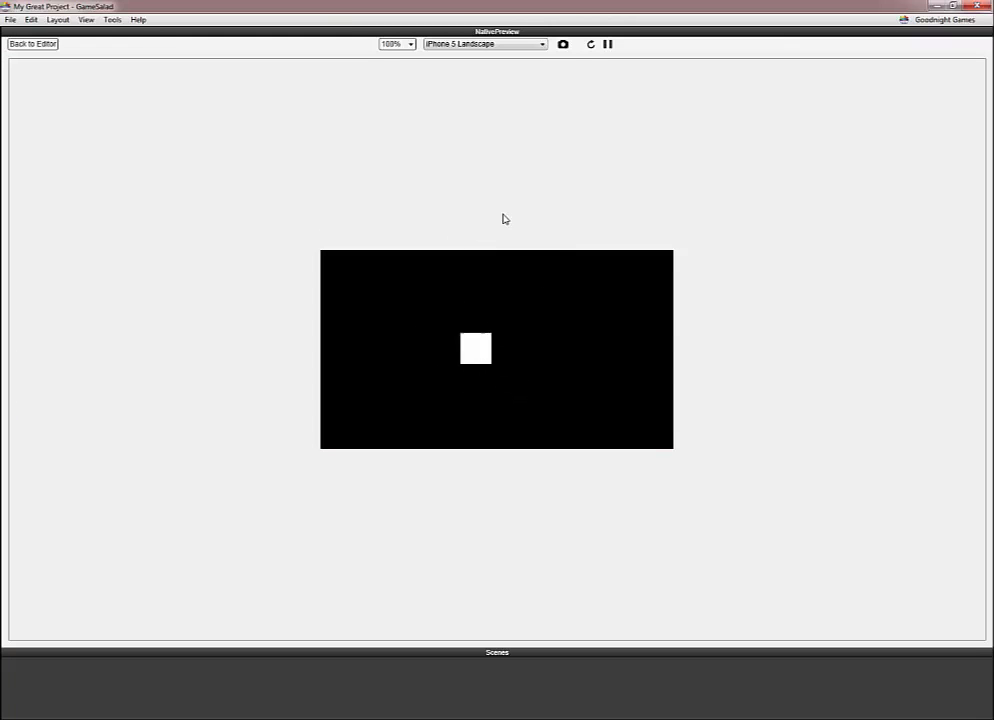
key(Left)
key(Left)
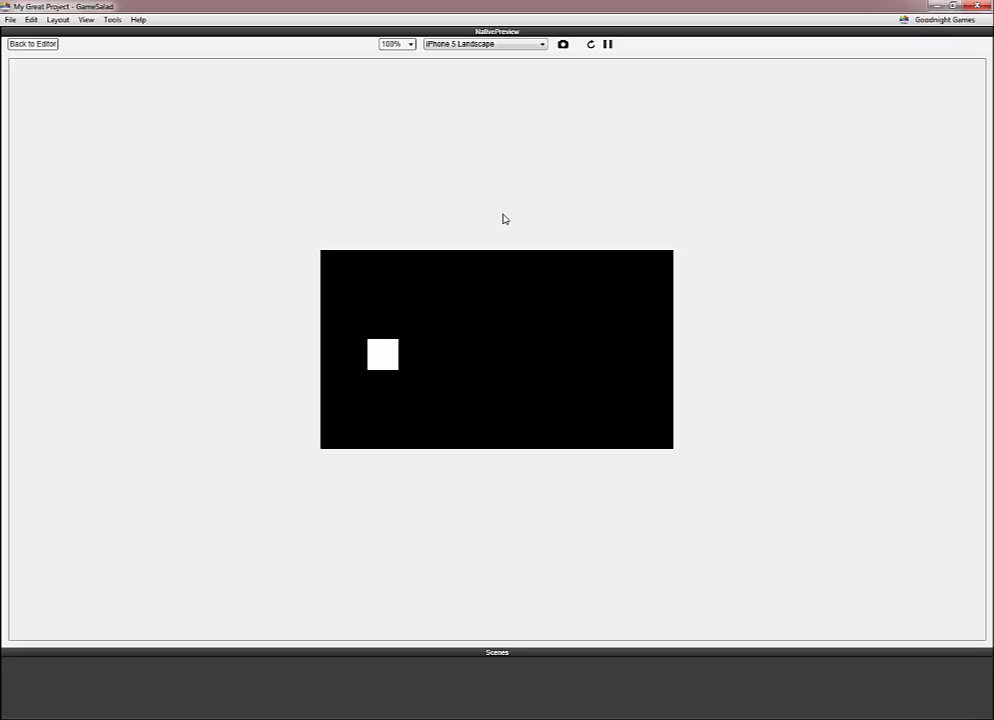
key(Down)
key(Right)
key(Up)
key(Left)
key(Down)
key(Right)
key(Right)
key(Up)
key(Left)
click(33, 44)
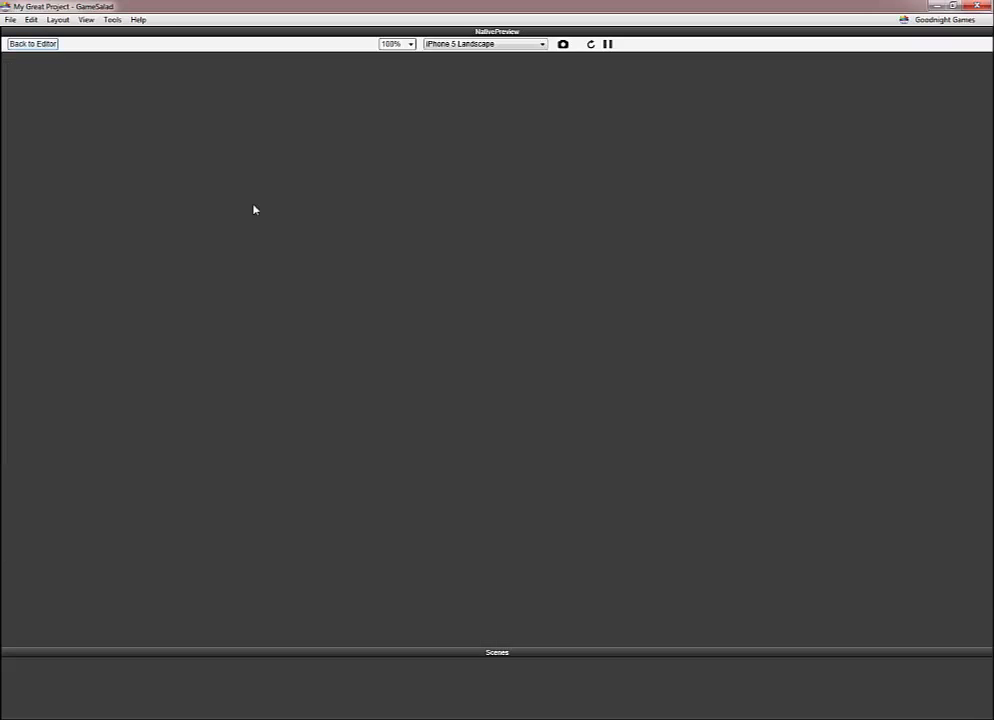
Set the key in the "go down" rule's condition to S
click(213, 469)
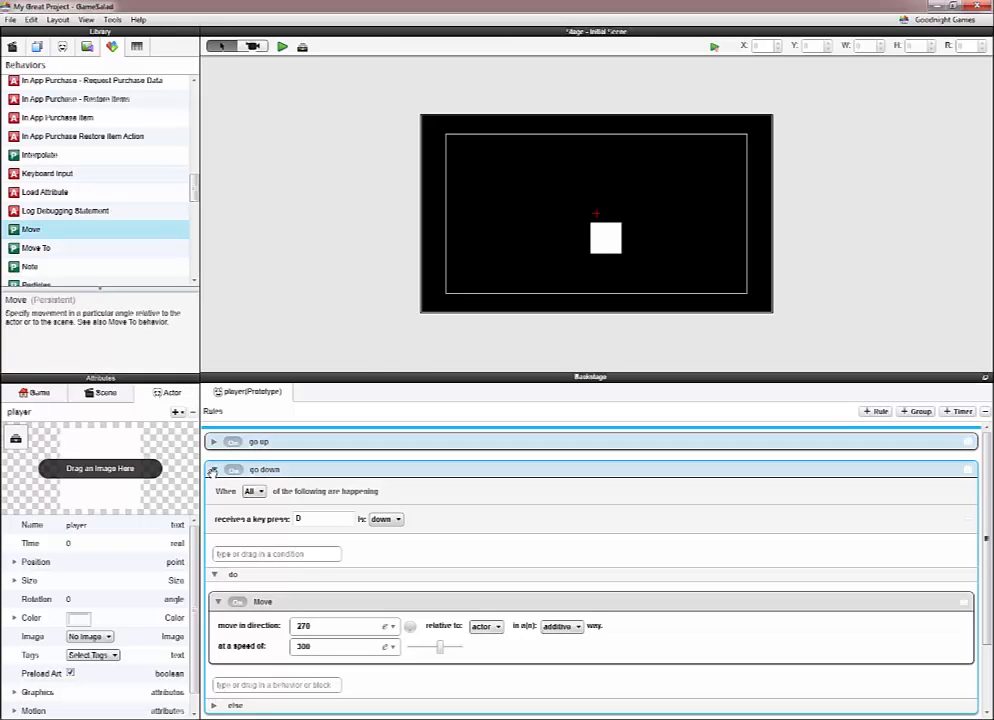
click(315, 516)
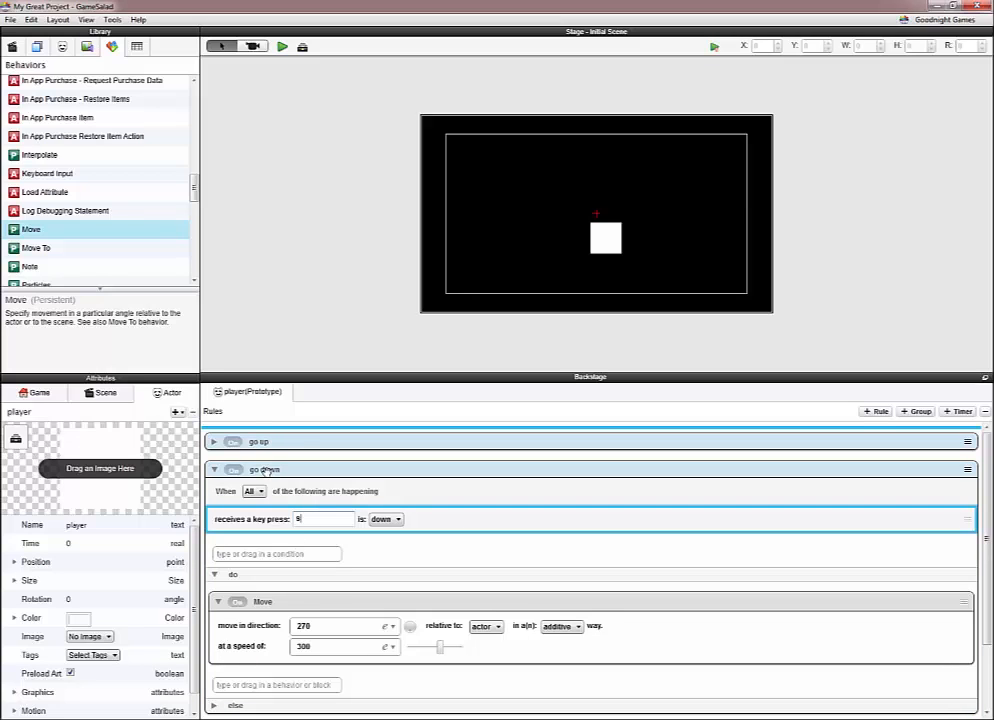
key(s)
scroll(216, 505, down, 3)
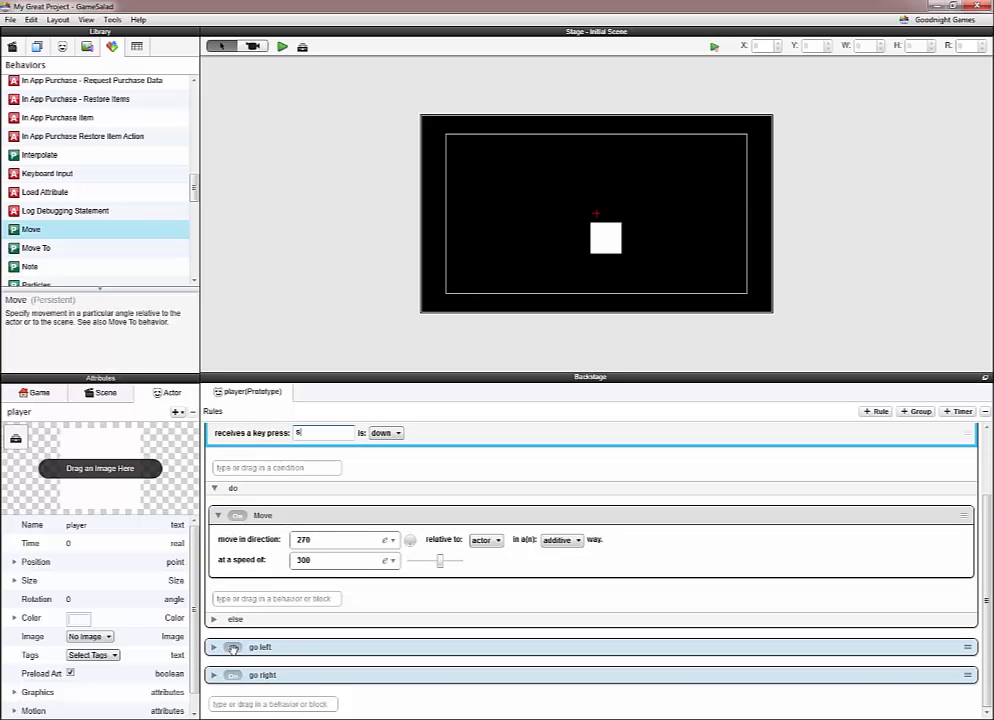
Check the key conditions of the "go right" and "go down" rules and collapse "go down"
click(215, 676)
scroll(218, 670, down, 3)
scroll(218, 666, up, 5)
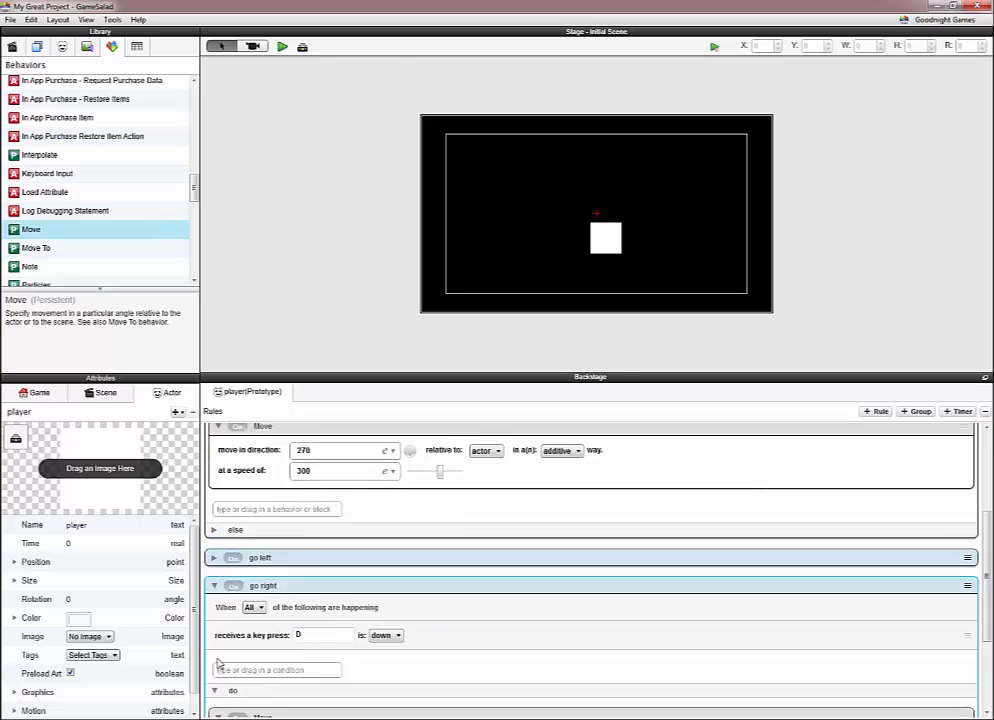
click(336, 518)
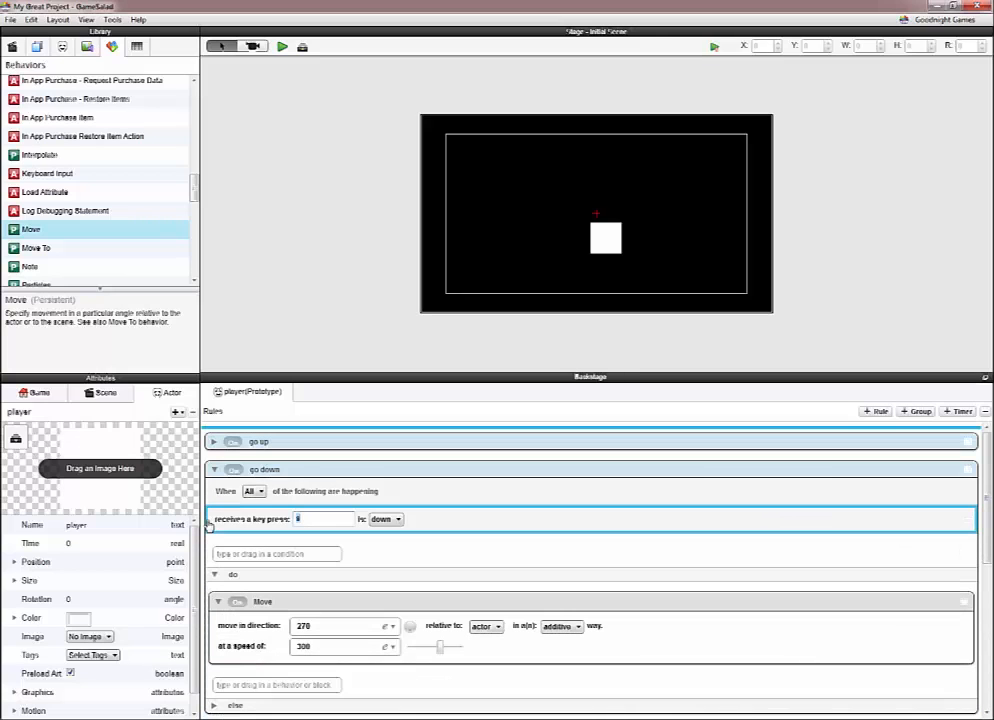
click(213, 468)
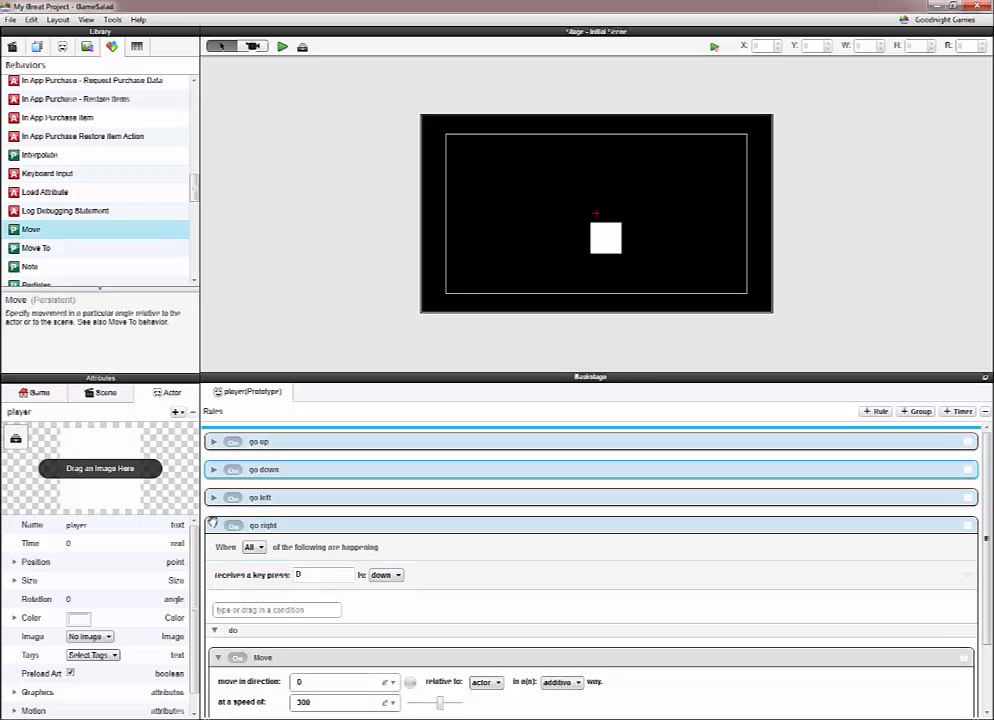
Preview the game again to test the player's movement with the corrected down key, and return to the editor
click(282, 46)
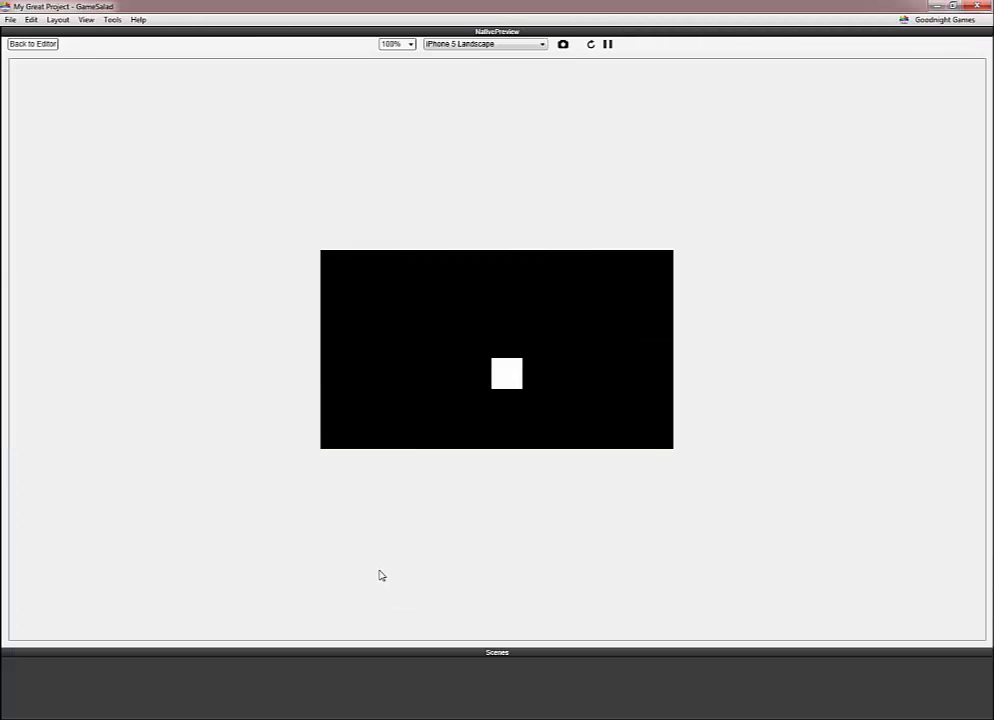
key(Left)
key(Down)
key(Up)
key(Right)
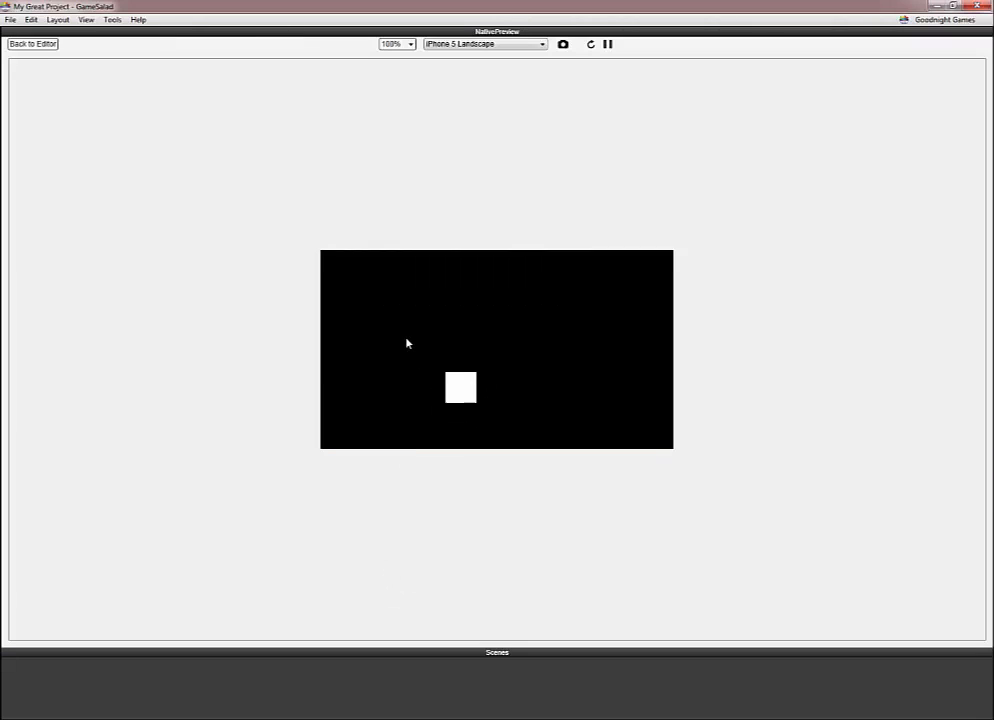
key(Down)
key(Left)
key(Up)
key(Right)
key(Down)
key(Left)
key(Up)
key(Down)
key(Right)
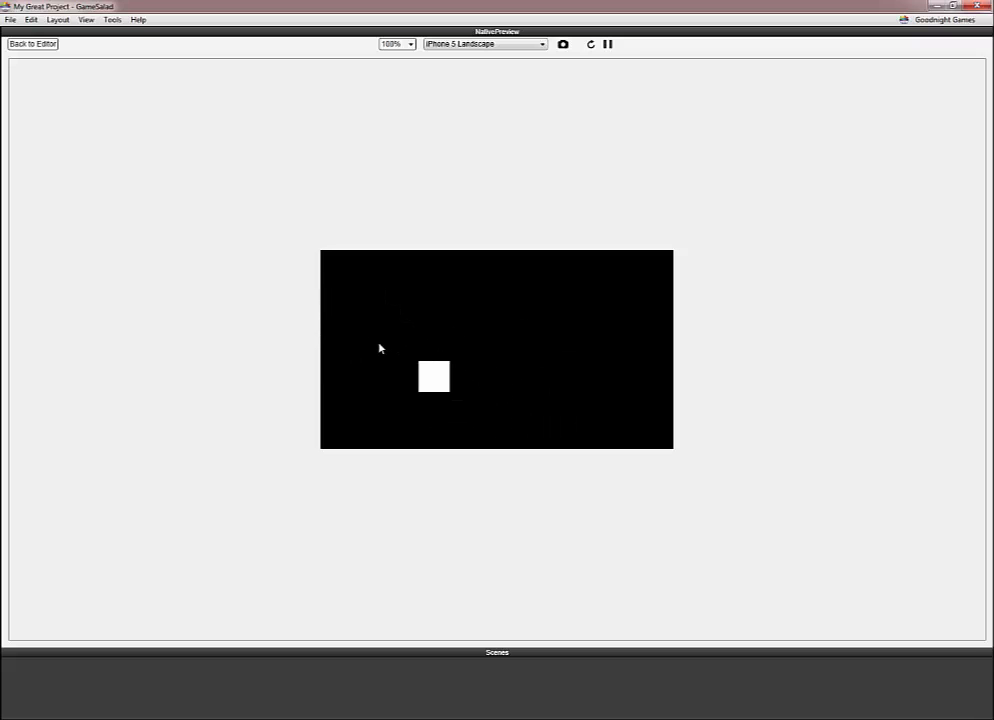
key(Up)
key(Left)
key(Down)
key(Right)
key(Up)
key(Left)
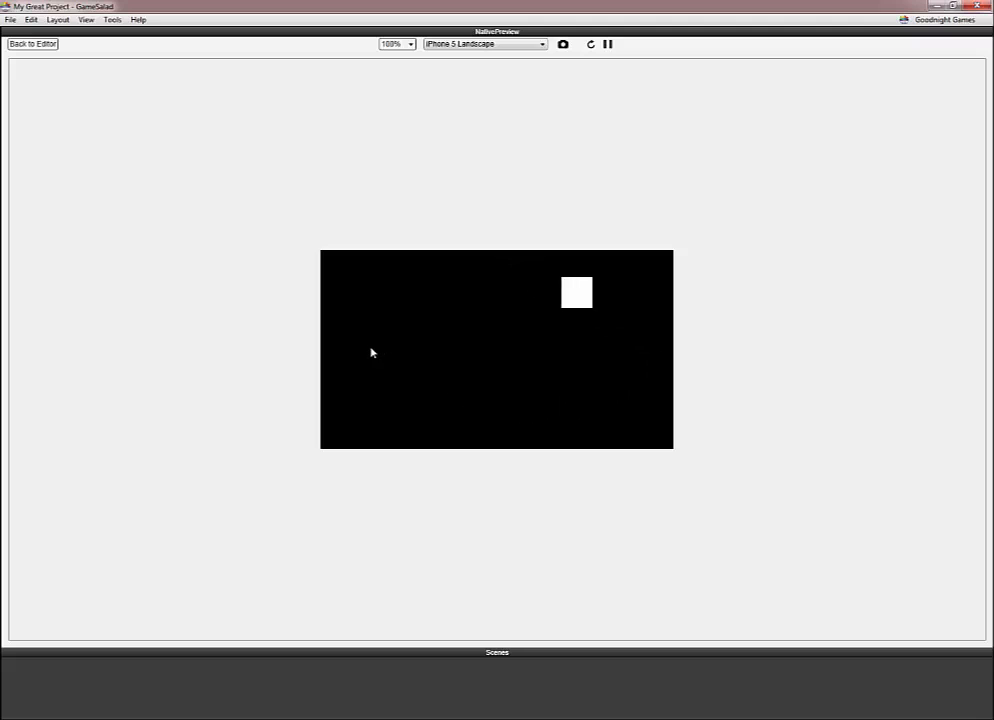
key(Down)
click(33, 44)
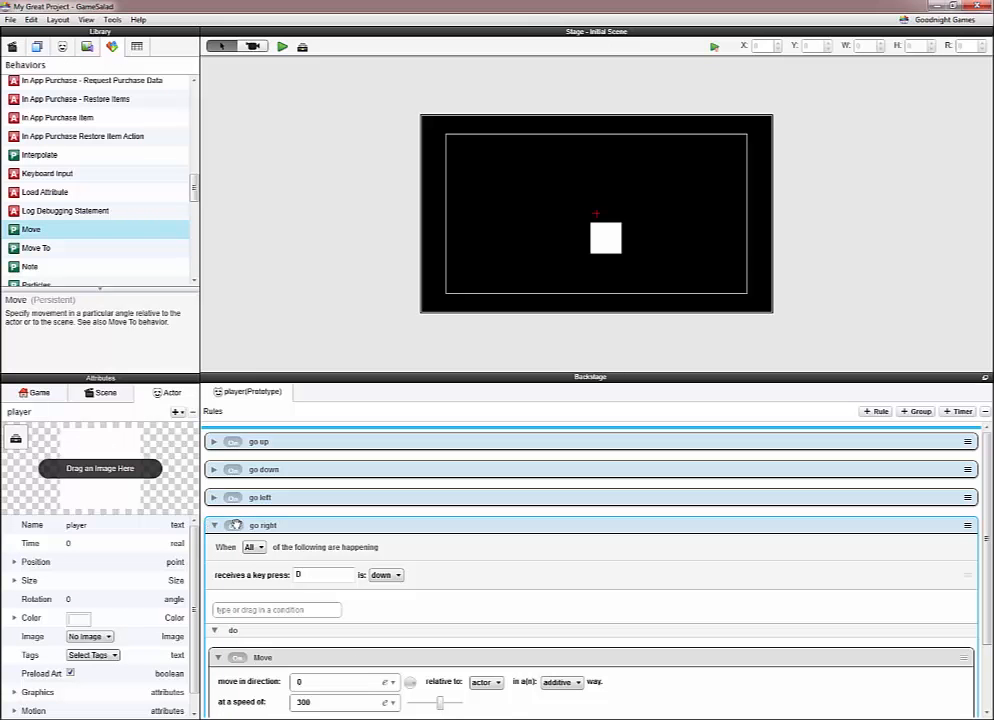
Collapse the "go right" rule and deselect the player actor
click(214, 526)
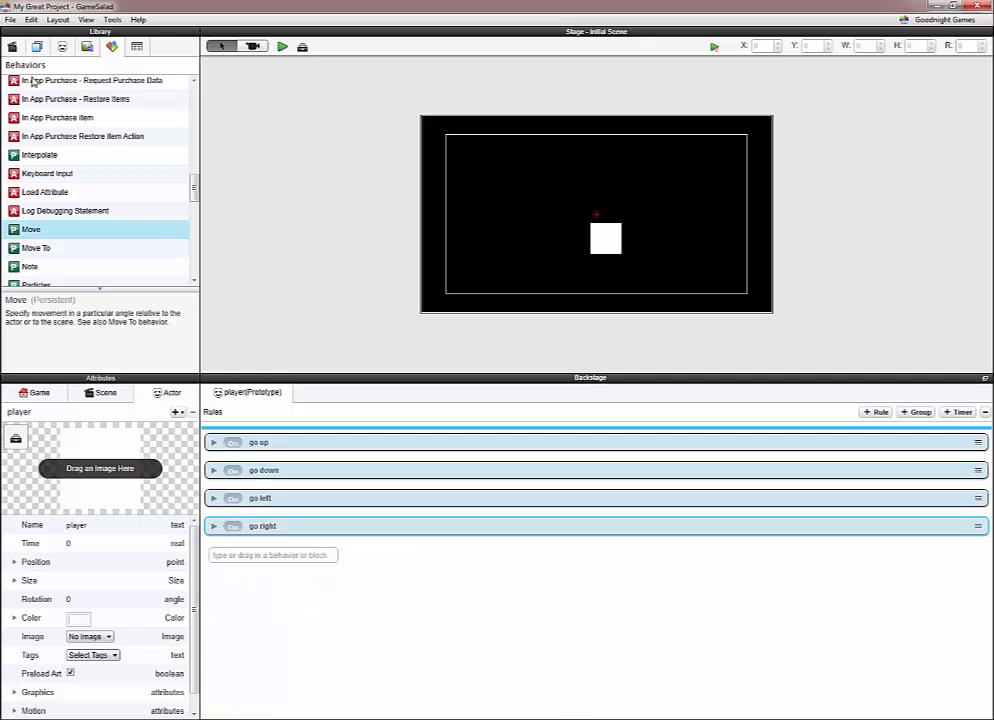
click(9, 20)
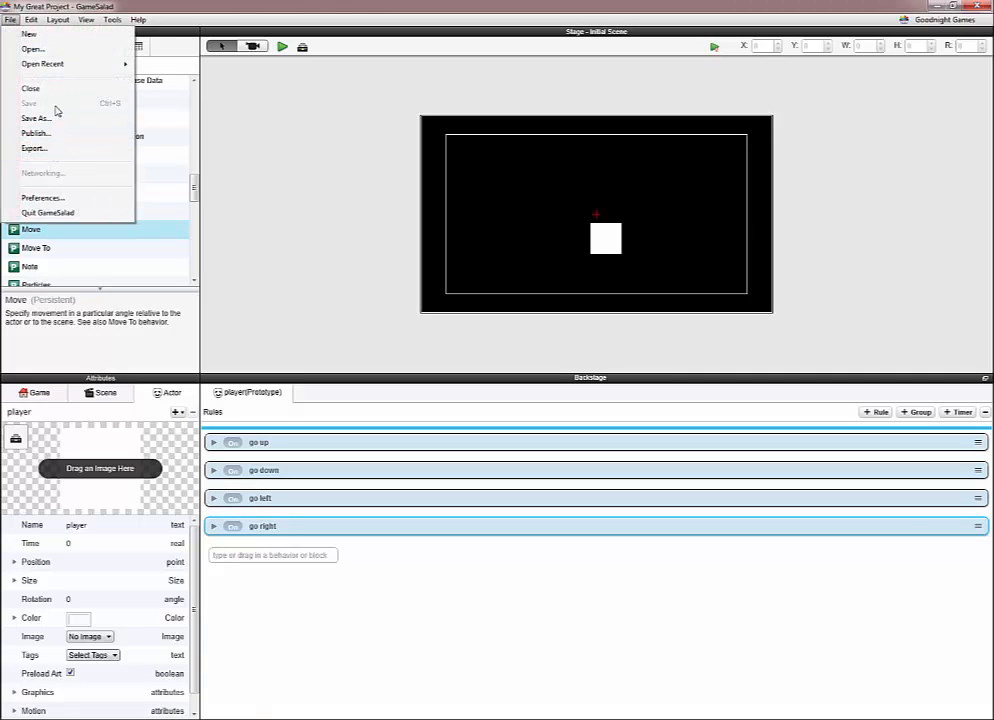
click(344, 4)
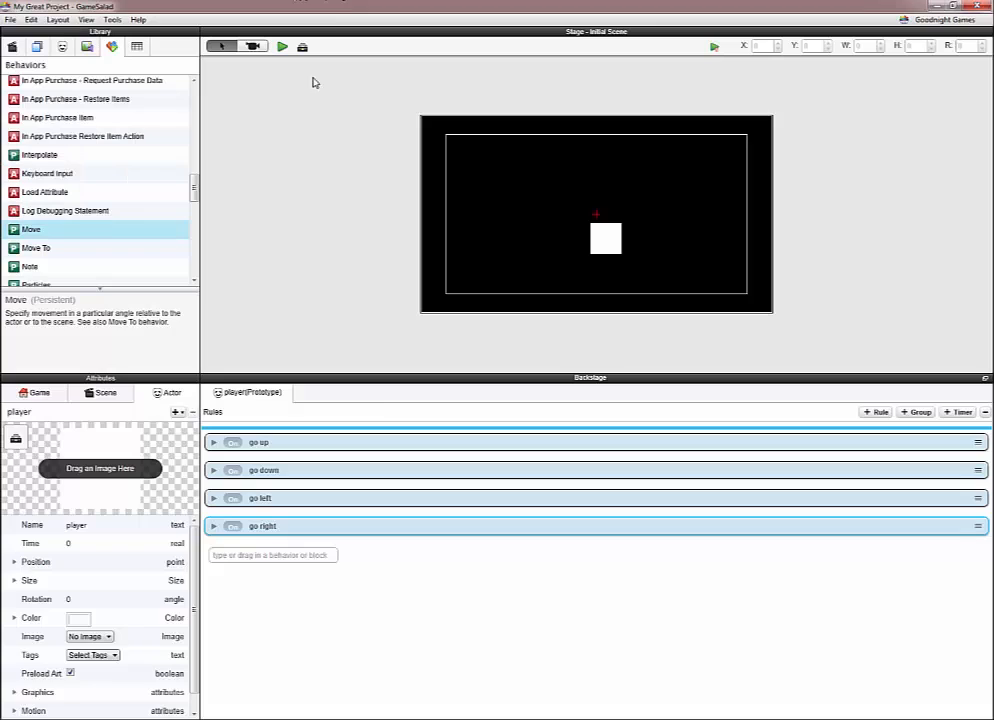
click(366, 262)
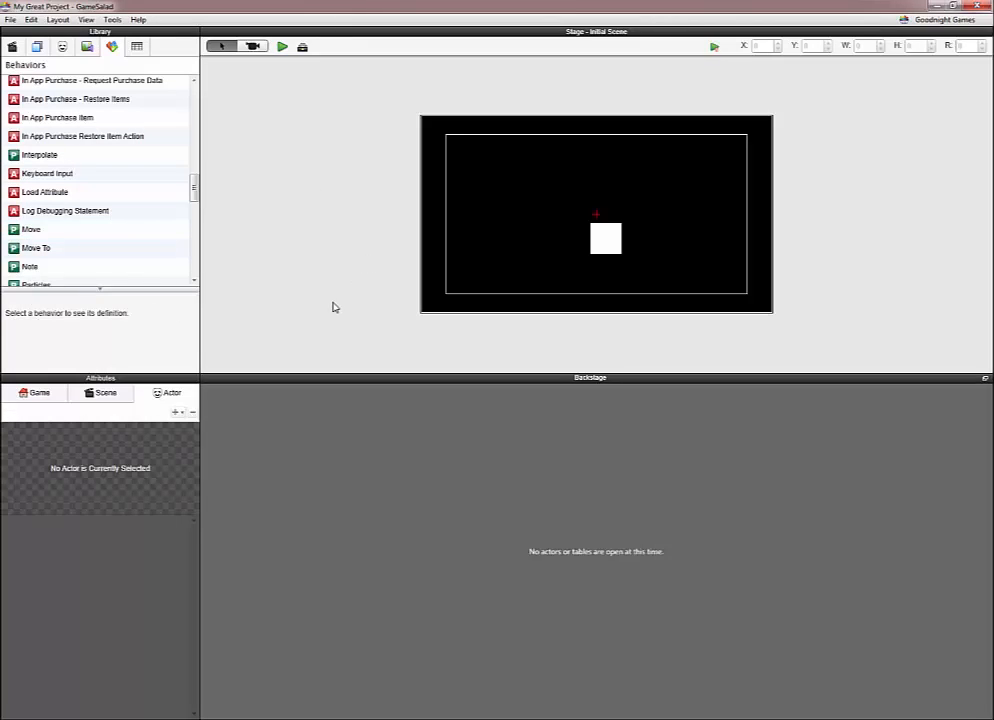
Create a new actor in the library and name it "lava"
click(37, 46)
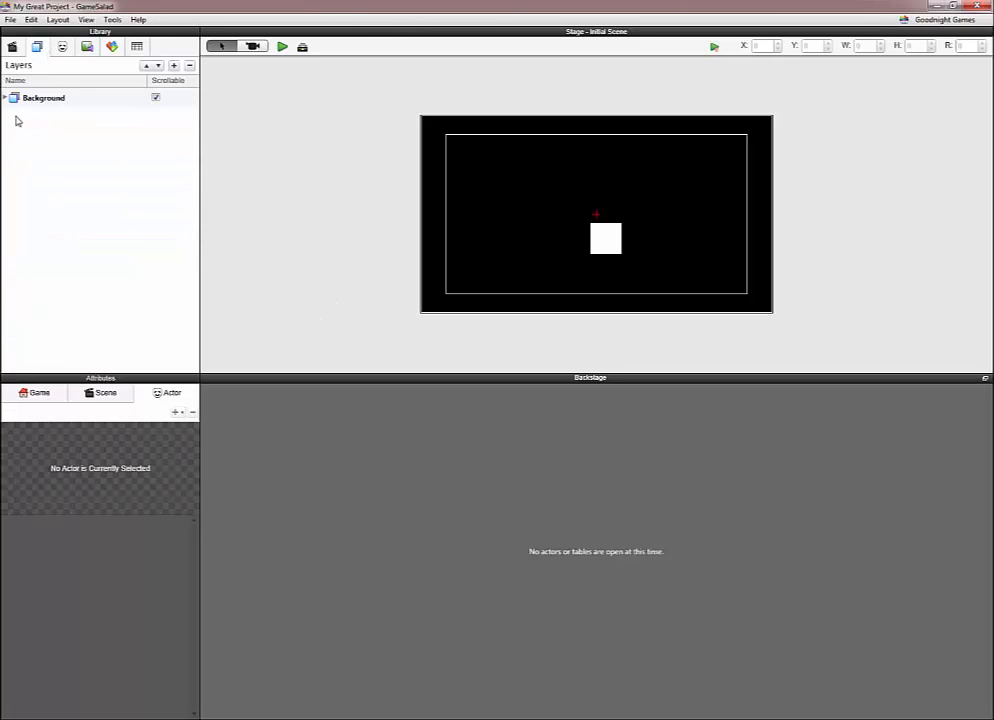
click(60, 46)
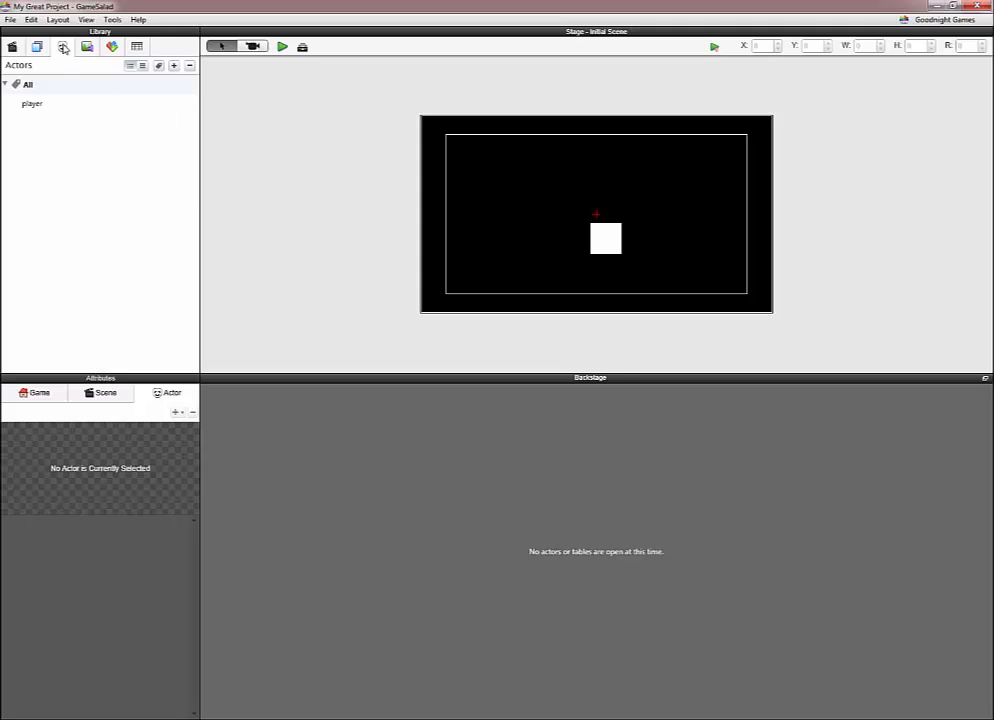
click(174, 67)
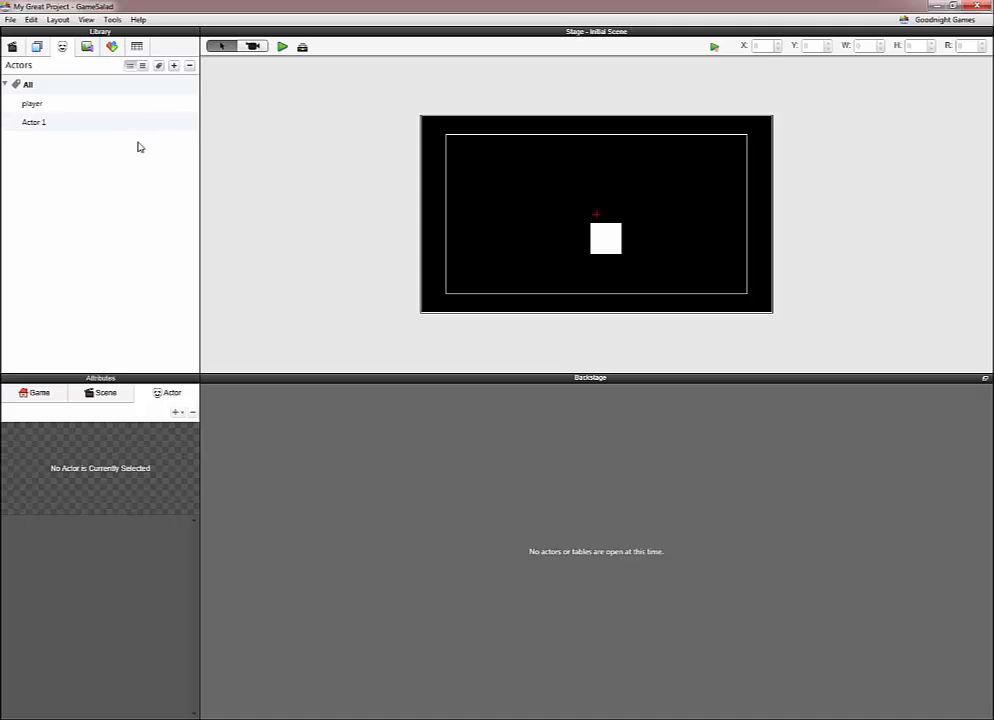
double_click(36, 122)
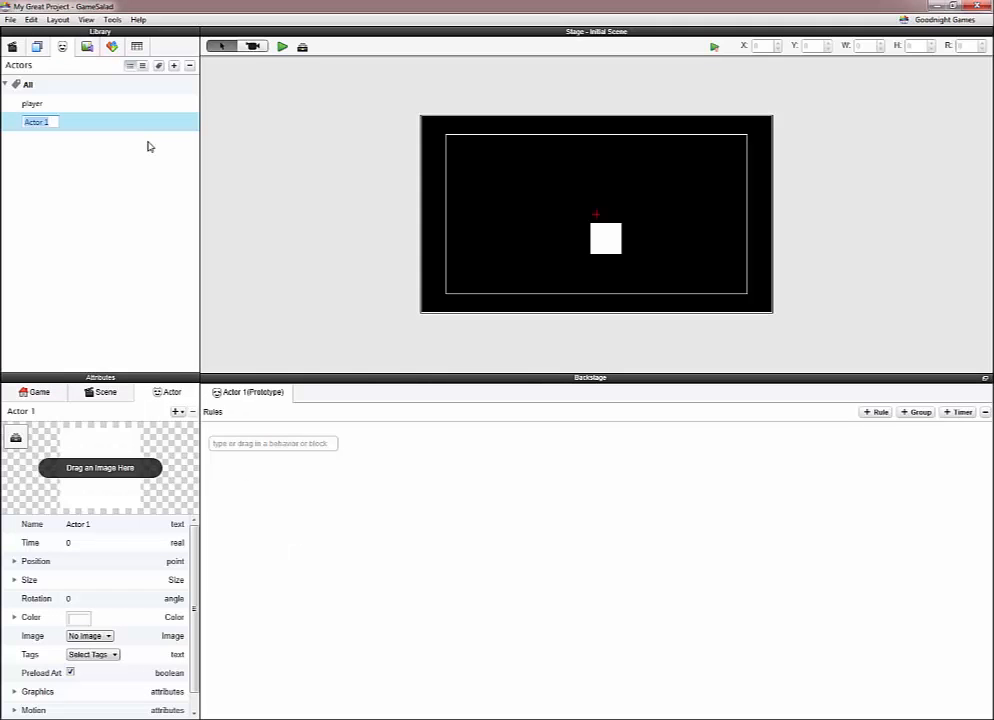
key(BackSpace)
key(Return)
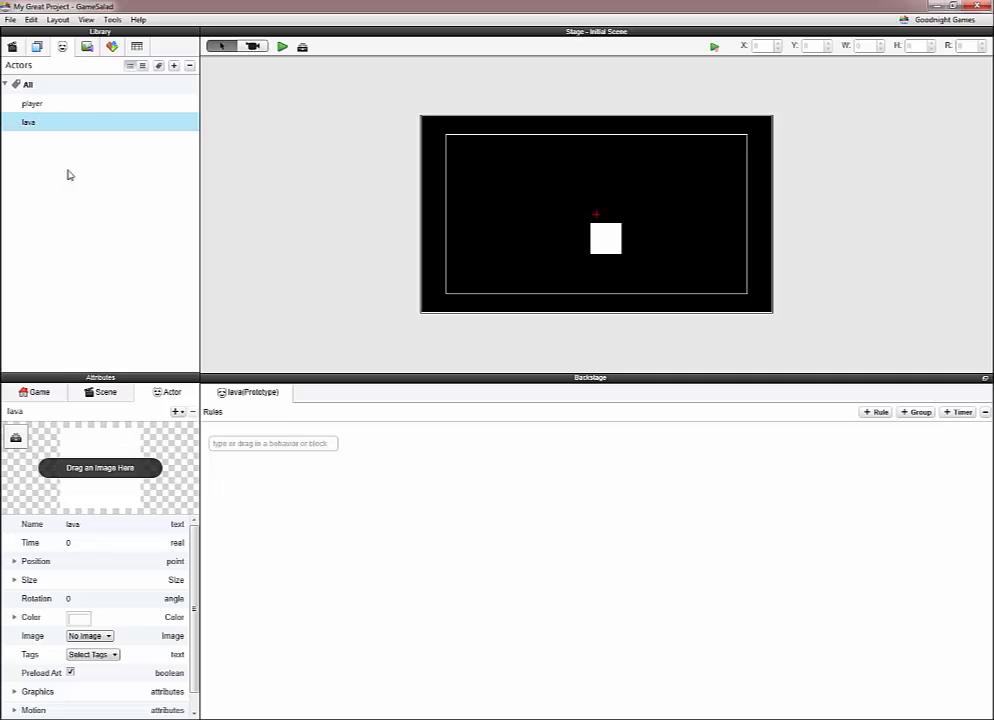
Set the lava actor's color to the basic red
click(79, 618)
click(439, 223)
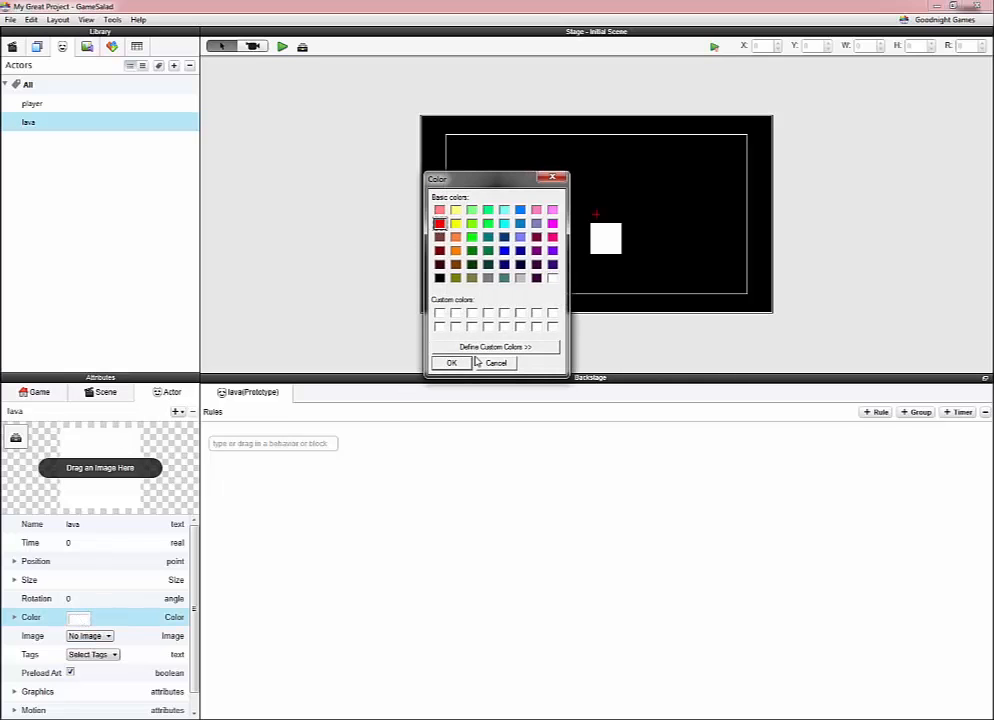
click(451, 363)
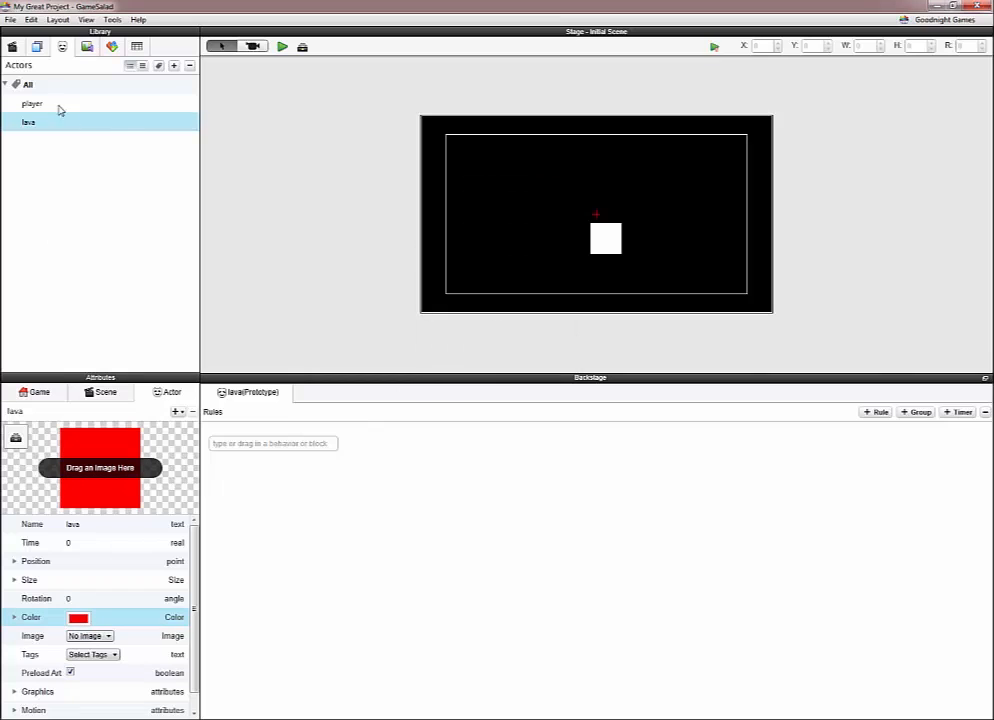
Try a lava instance along the scene's upper edge, stretched to about 589 wide and rotated about -6 degrees, and delete it
drag(28, 123, 462, 91)
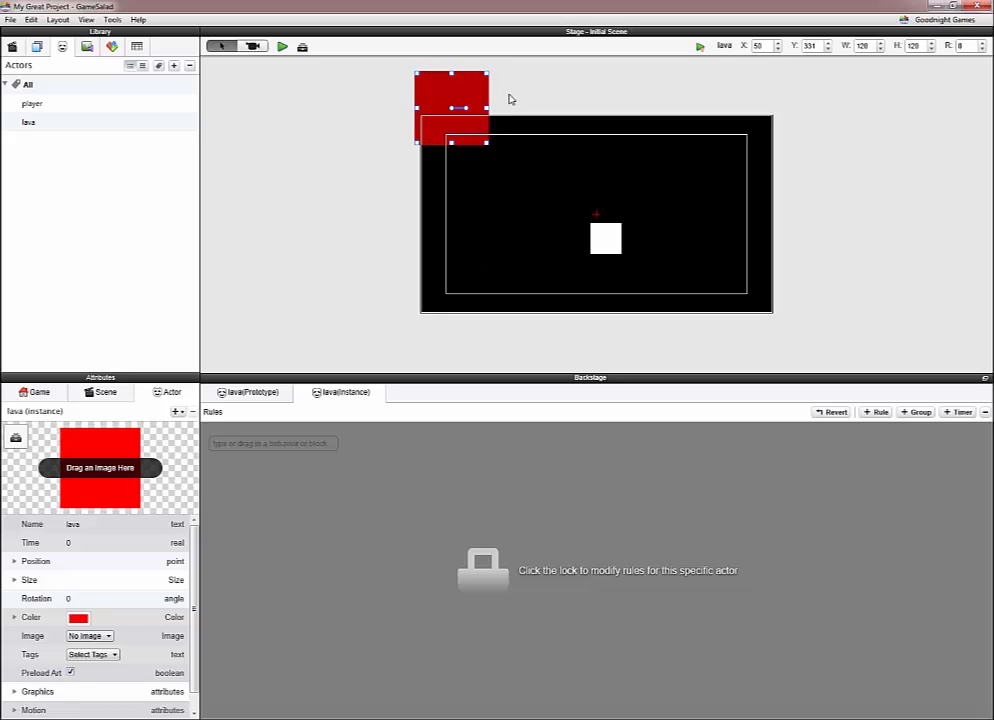
drag(488, 107, 778, 97)
mouse_move(657, 105)
mouse_down()
mouse_move(646, 113)
mouse_move(668, 98)
mouse_move(668, 116)
mouse_up()
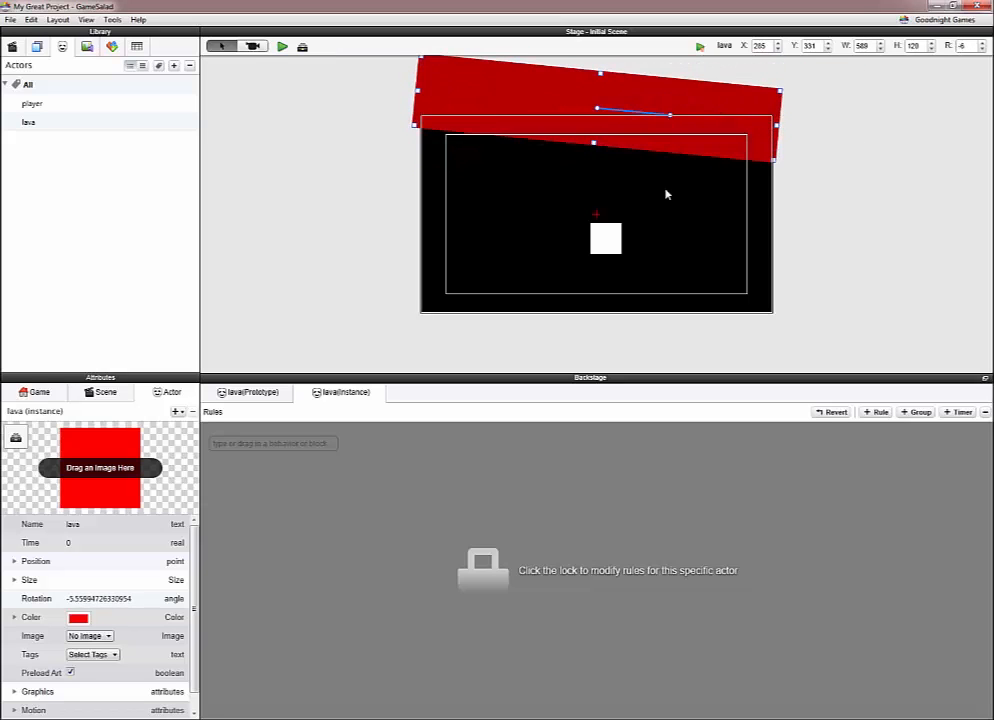
click(666, 158)
click(697, 130)
key(Delete)
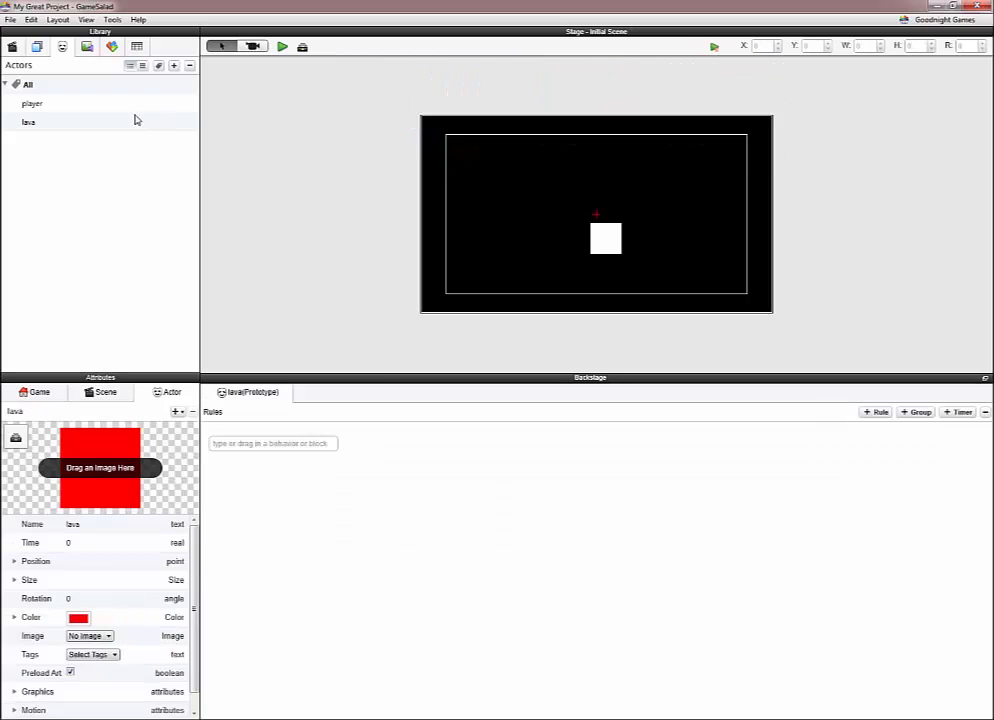
Place lava strips along the scene's top edge and left edge, stretching the left one to about 120 wide and 303 high
drag(32, 122, 792, 103)
drag(45, 122, 435, 175)
key(shift+Up)
key(shift+Up)
key(Up)
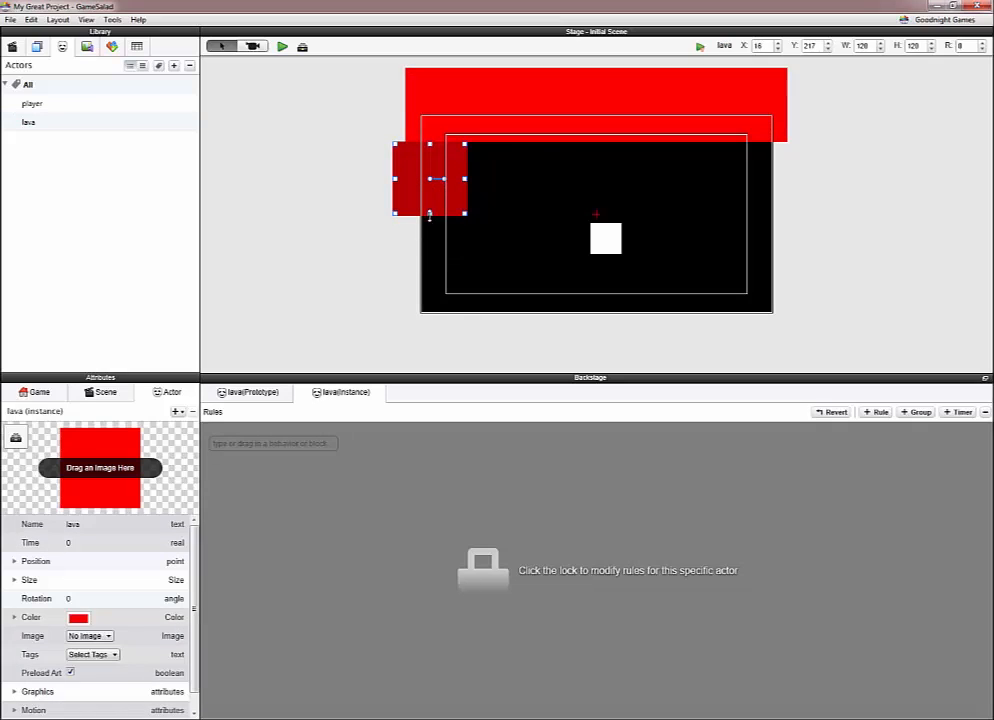
drag(431, 231, 441, 325)
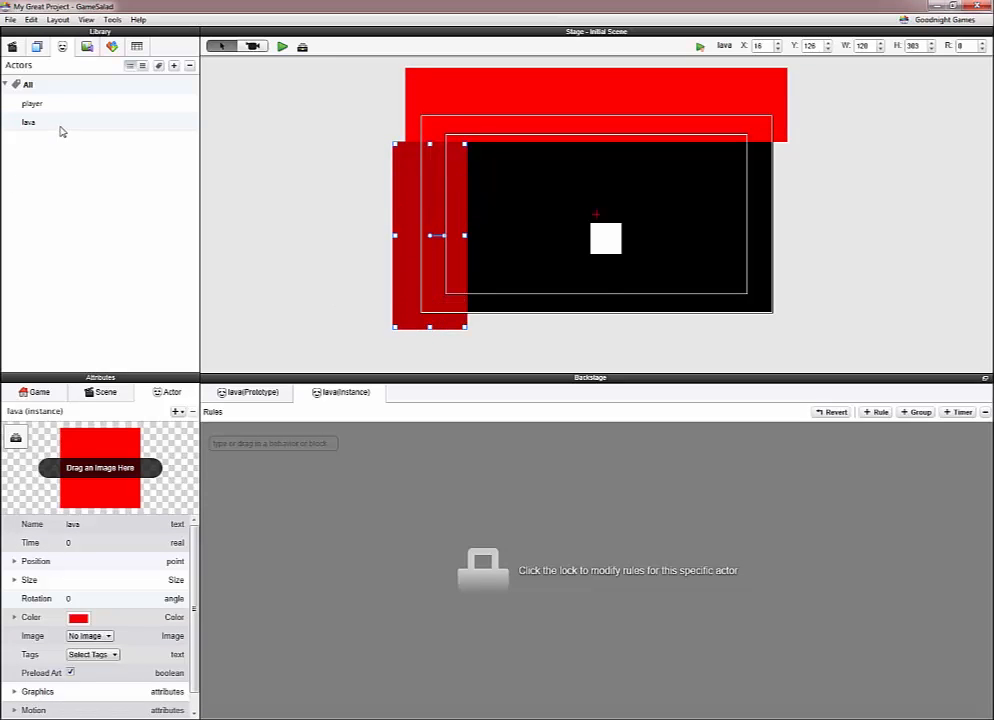
Place a lava instance along the scene's right edge, align it just under the top strip, and stretch it down past the bottom edge
drag(84, 125, 790, 173)
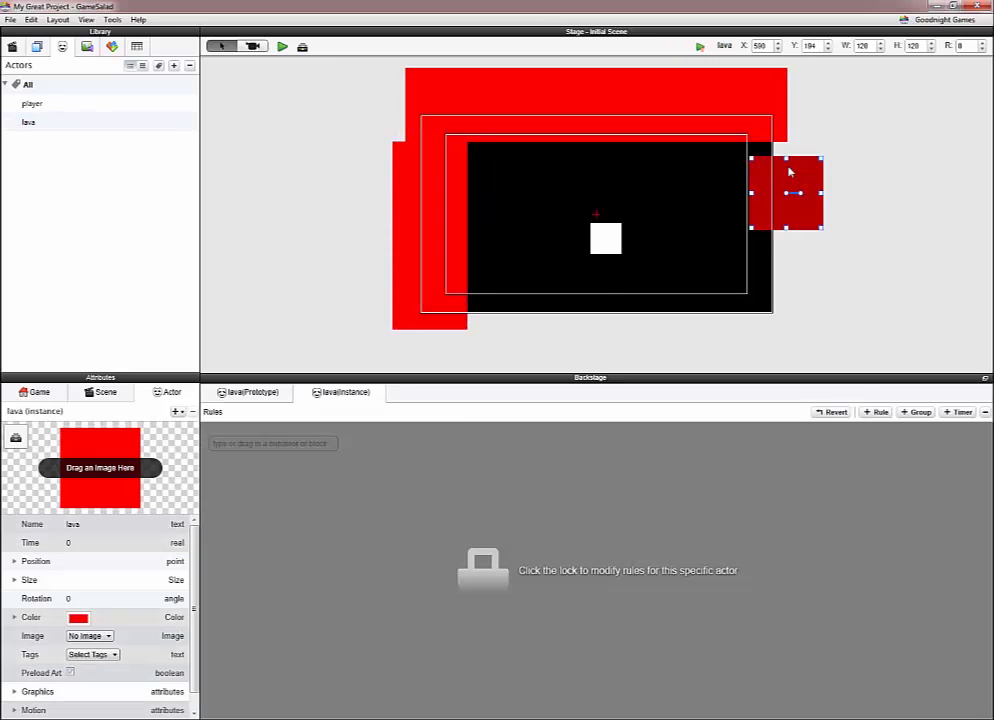
key(Up)
key(Up)
key(Up)
key(Up)
key(Up)
key(Up)
key(Up)
key(Up)
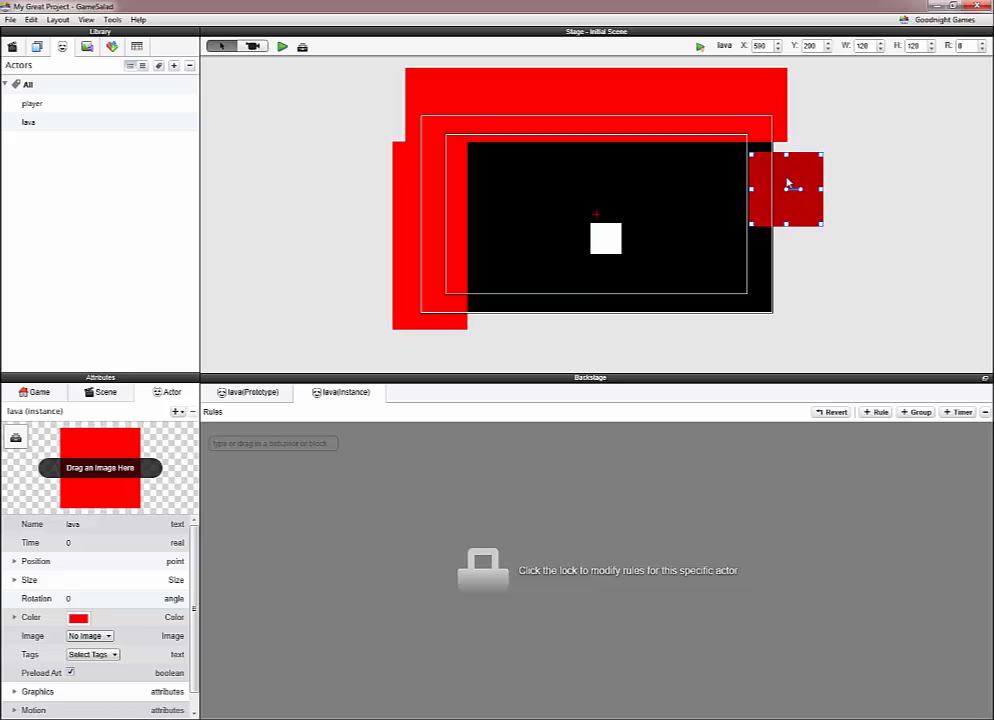
key(Left)
key(Left)
key(Left)
key(Left)
key(Left)
key(Left)
key(Left)
key(Left)
key(Up)
key(Up)
key(Up)
drag(781, 150, 782, 143)
drag(781, 221, 778, 346)
Place a lava strip about 447 wide and 120 high along the scene's bottom edge and show the lava prototype's rules
drag(22, 122, 741, 331)
click(530, 178)
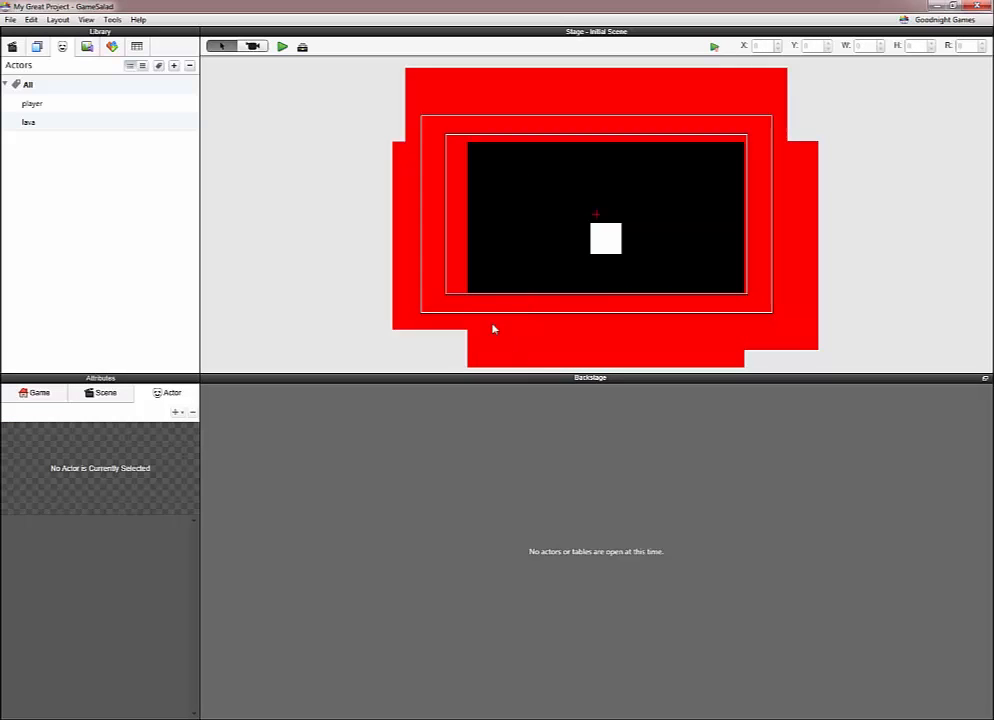
click(490, 316)
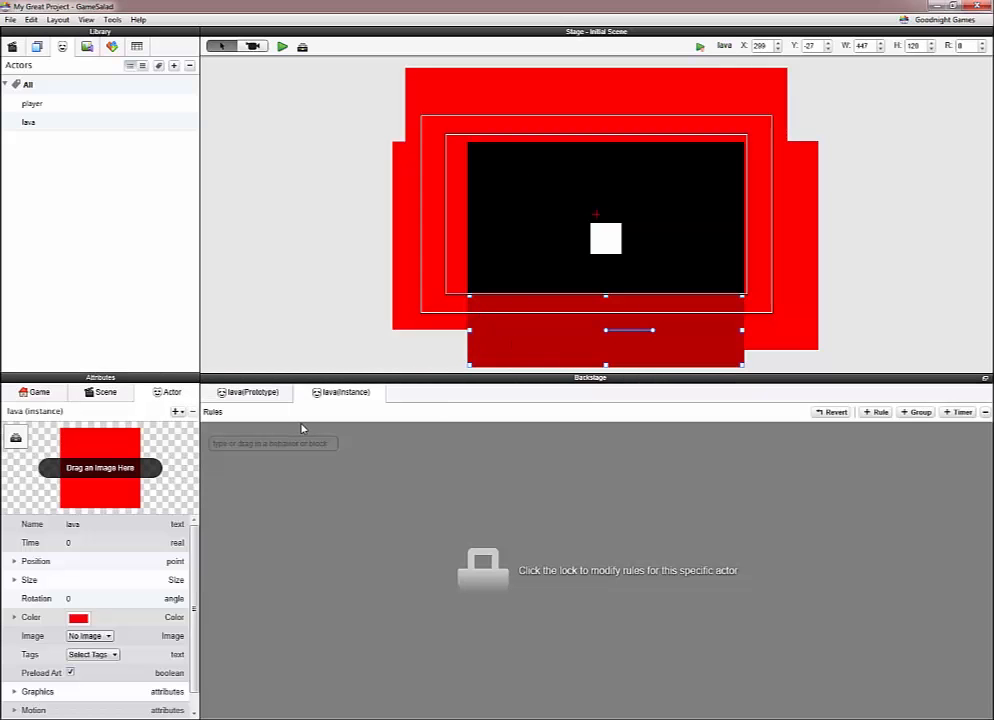
click(266, 392)
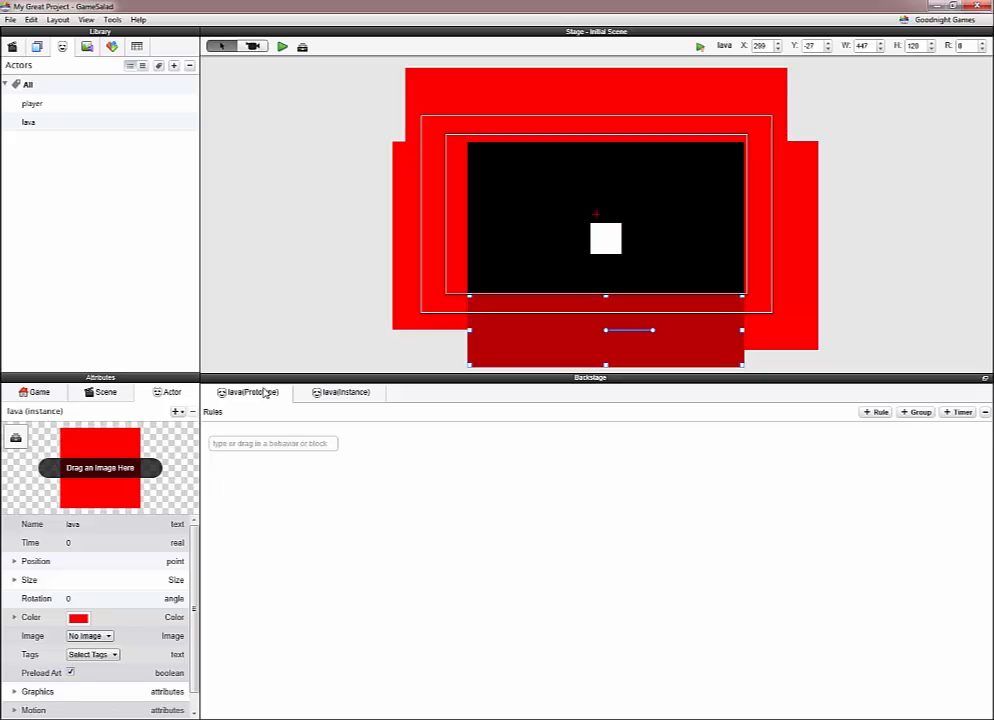
Add a group to the player actor's rules and move the go up, go down, go right and go left rules into it
click(50, 106)
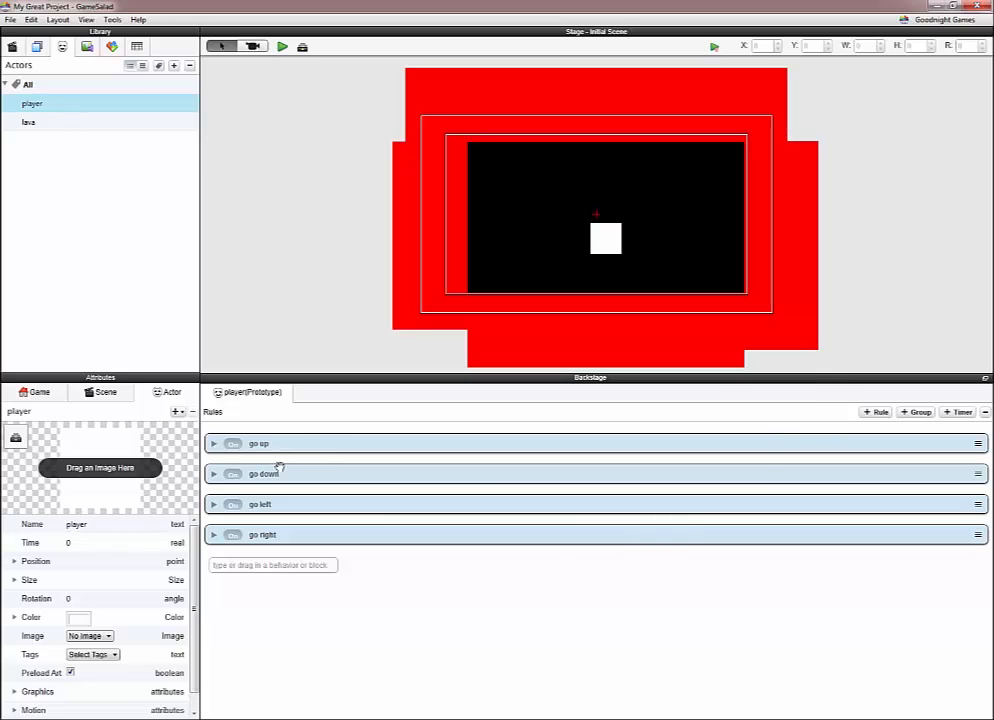
click(916, 414)
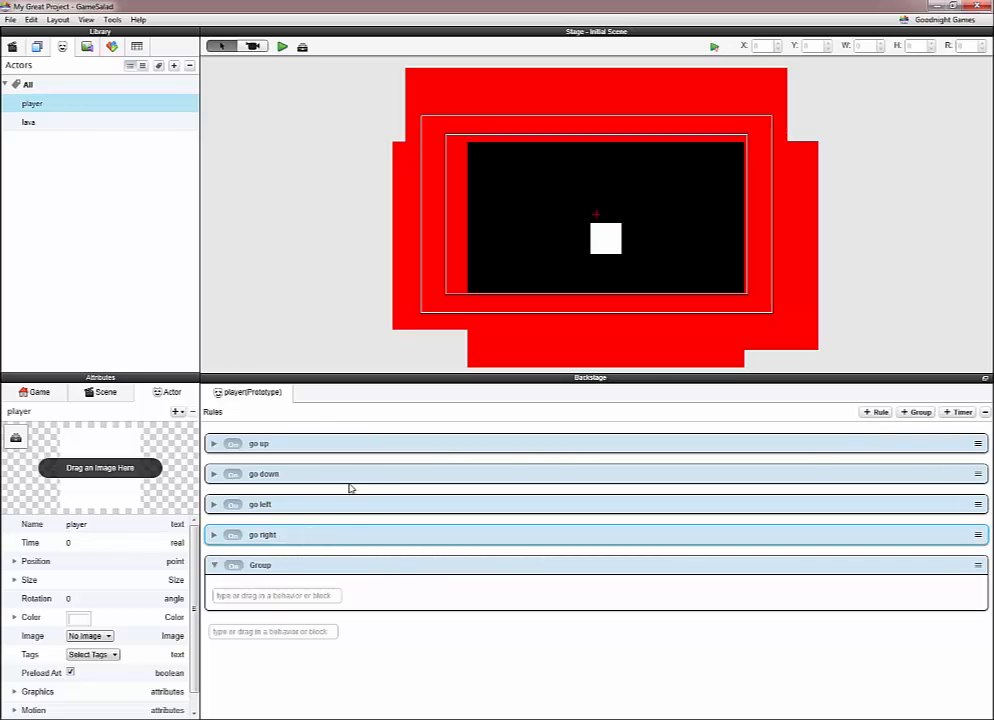
drag(350, 462, 328, 597)
drag(306, 451, 326, 597)
drag(298, 479, 295, 604)
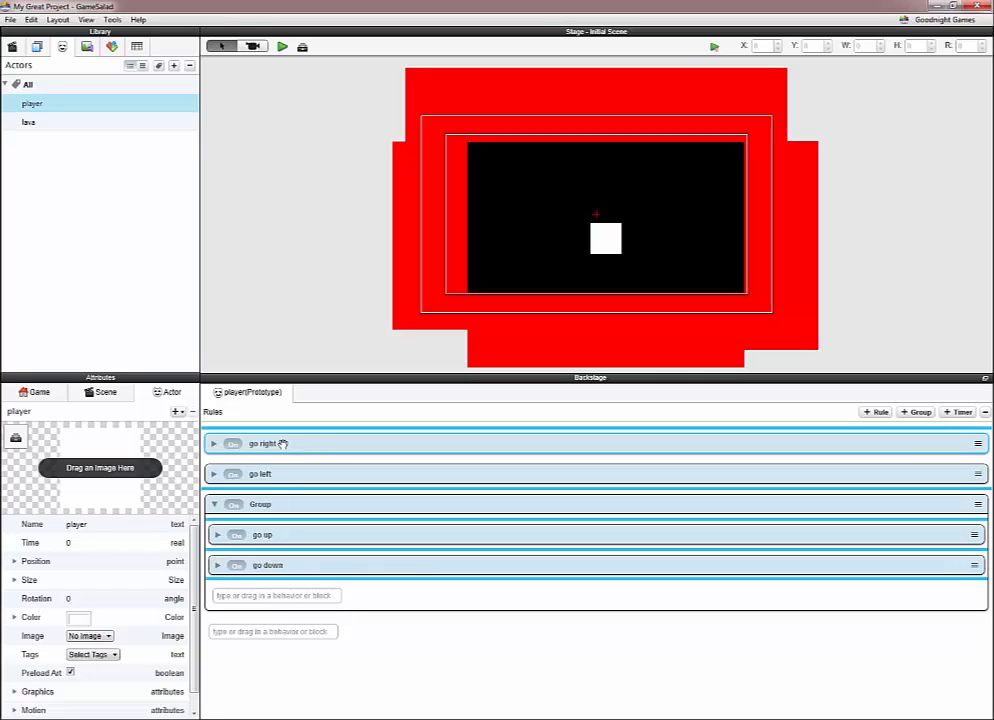
drag(286, 447, 288, 598)
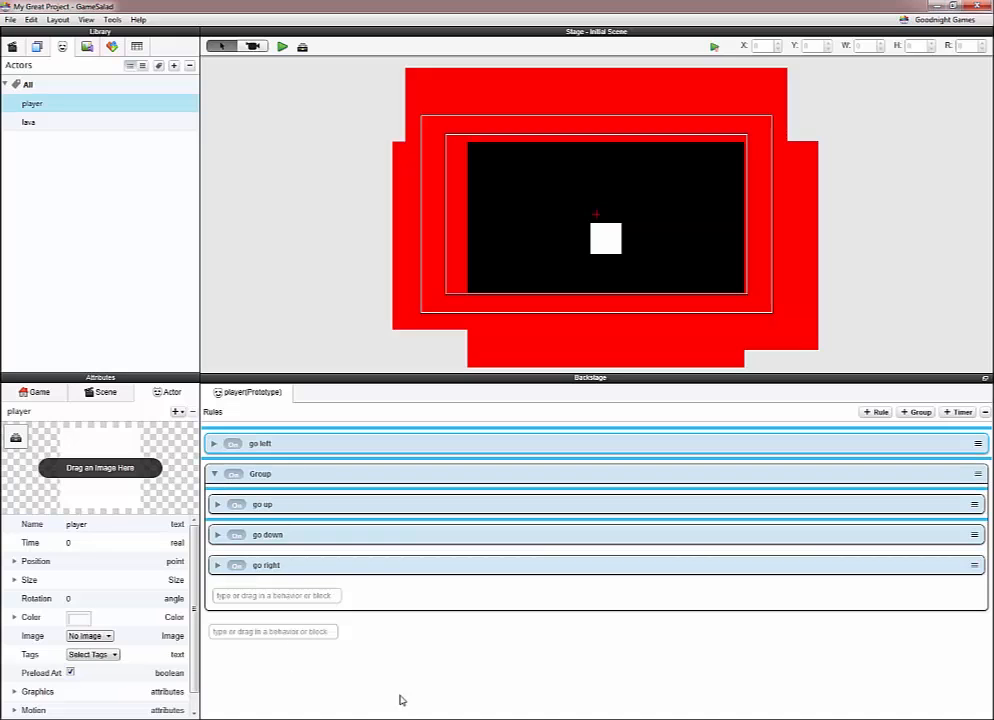
drag(315, 443, 316, 594)
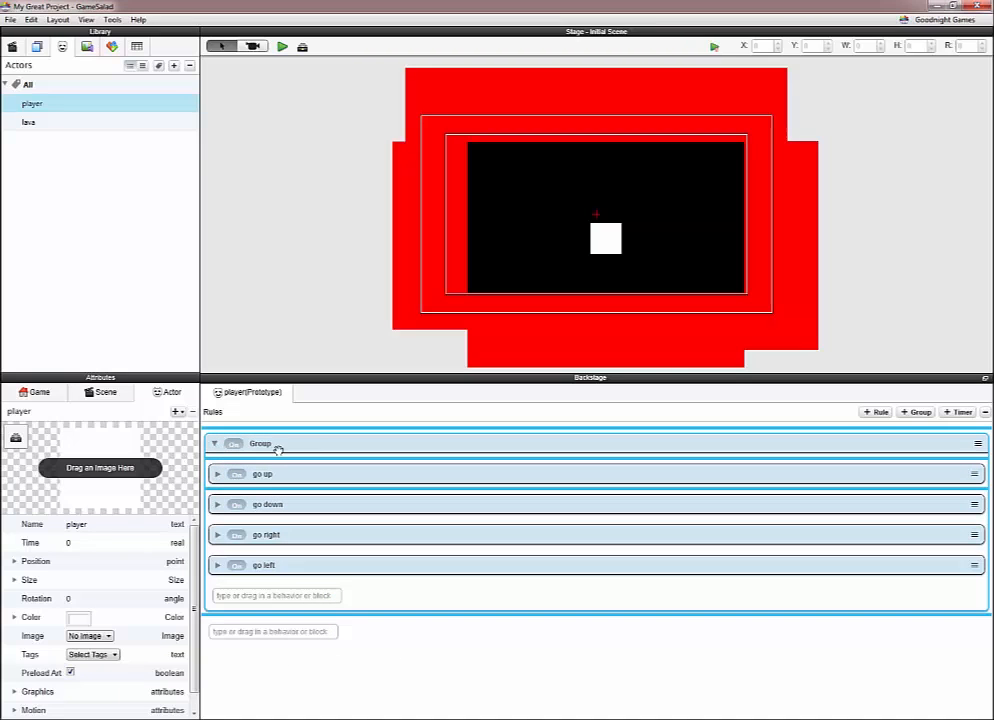
Collapse the group of movement rules and rename it "Group - player controls"
click(213, 443)
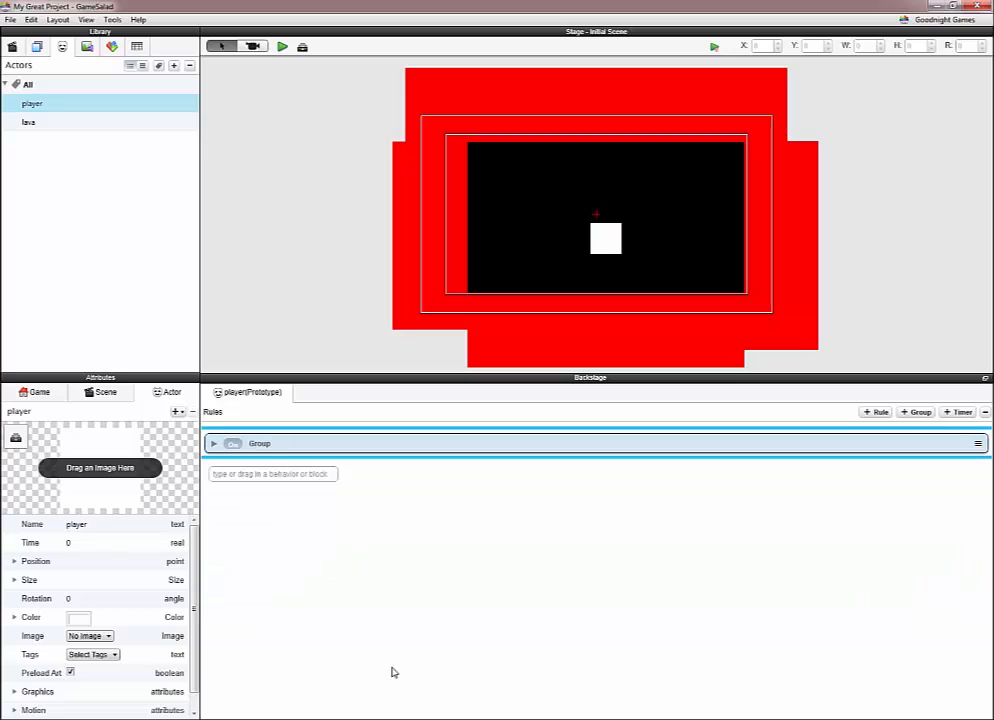
double_click(288, 445)
click(340, 445)
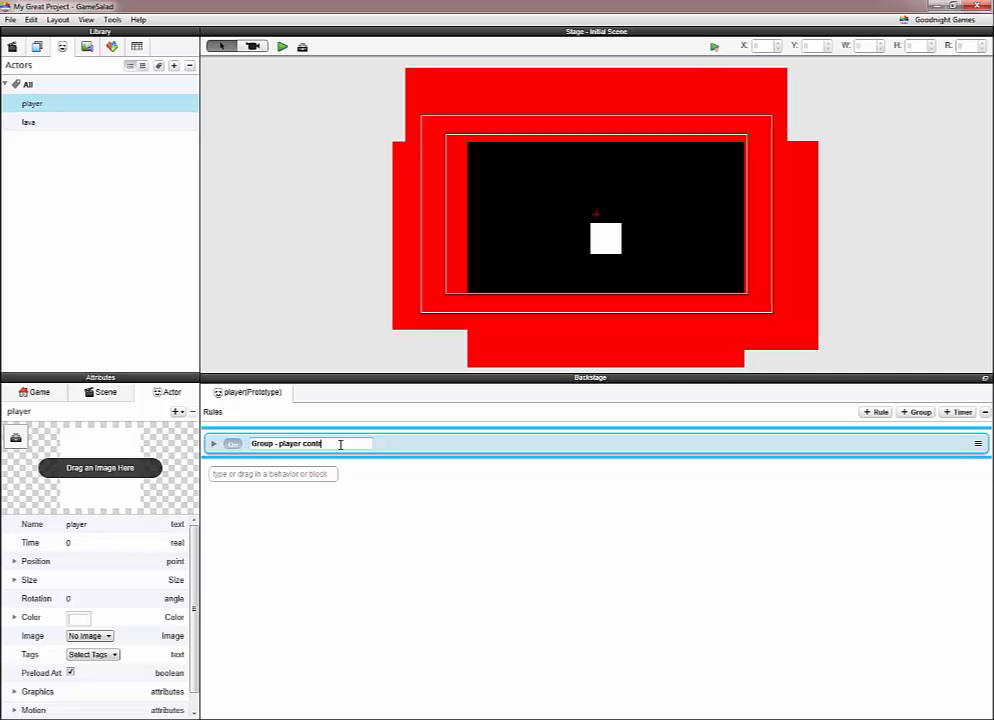
key(Return)
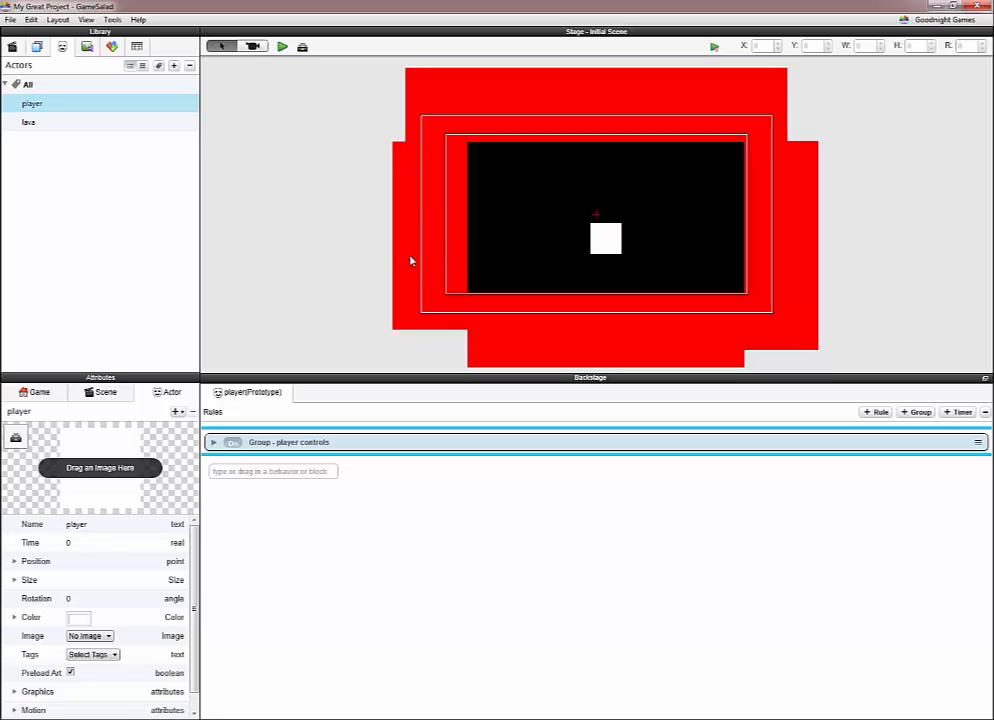
Add a rule to the player with a Collision condition for overlapping or colliding with an actor of type lava
click(877, 412)
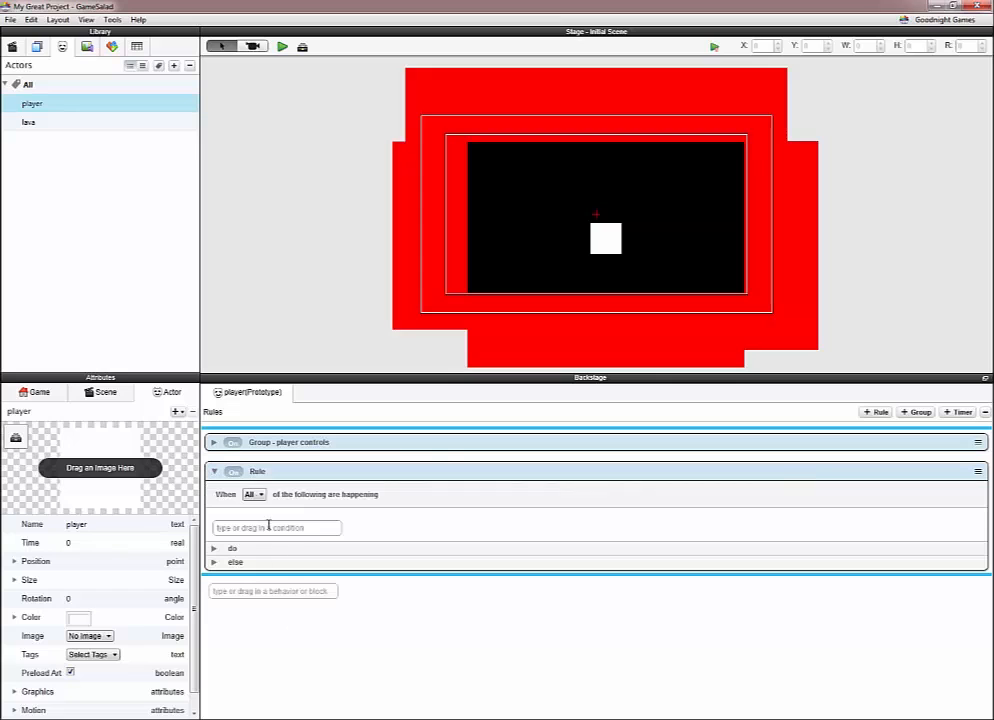
click(37, 46)
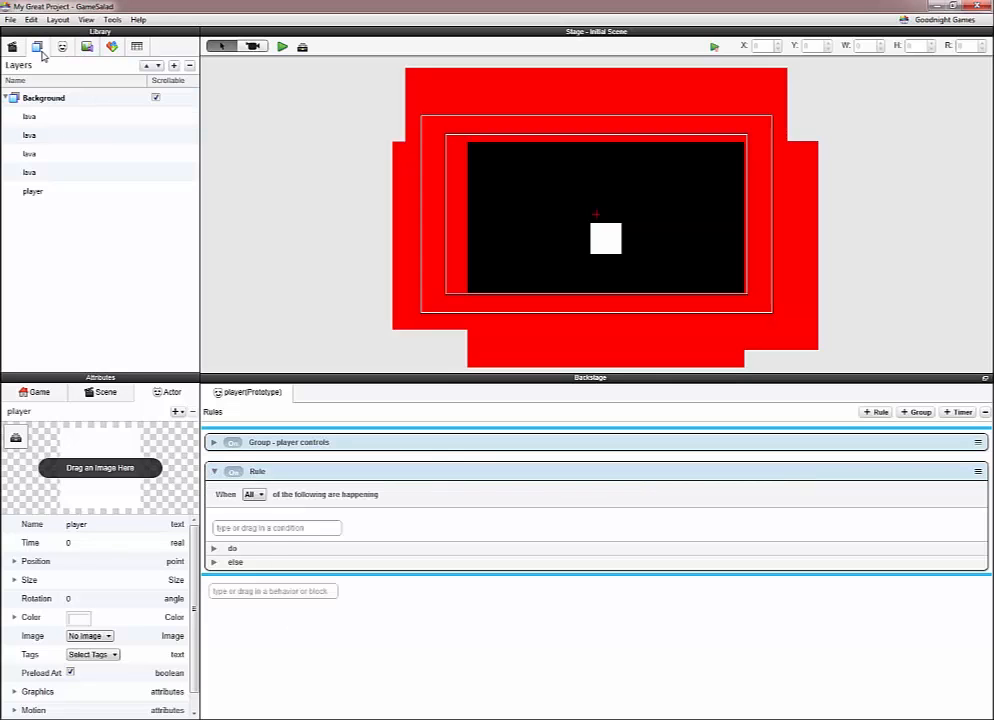
click(112, 46)
scroll(140, 150, up, 3)
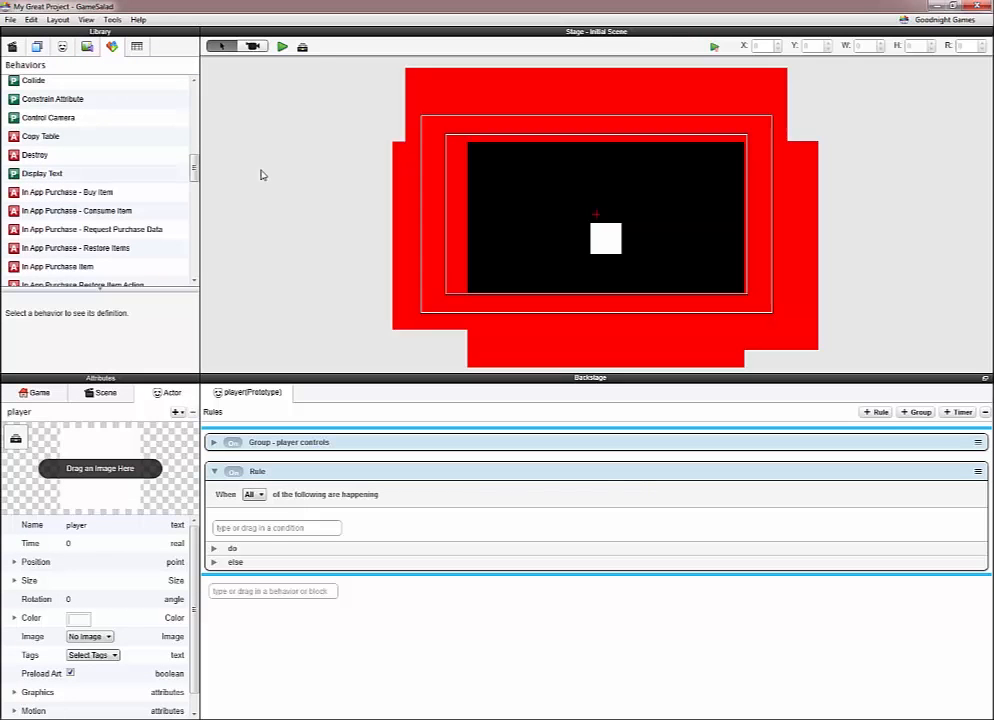
drag(195, 169, 195, 108)
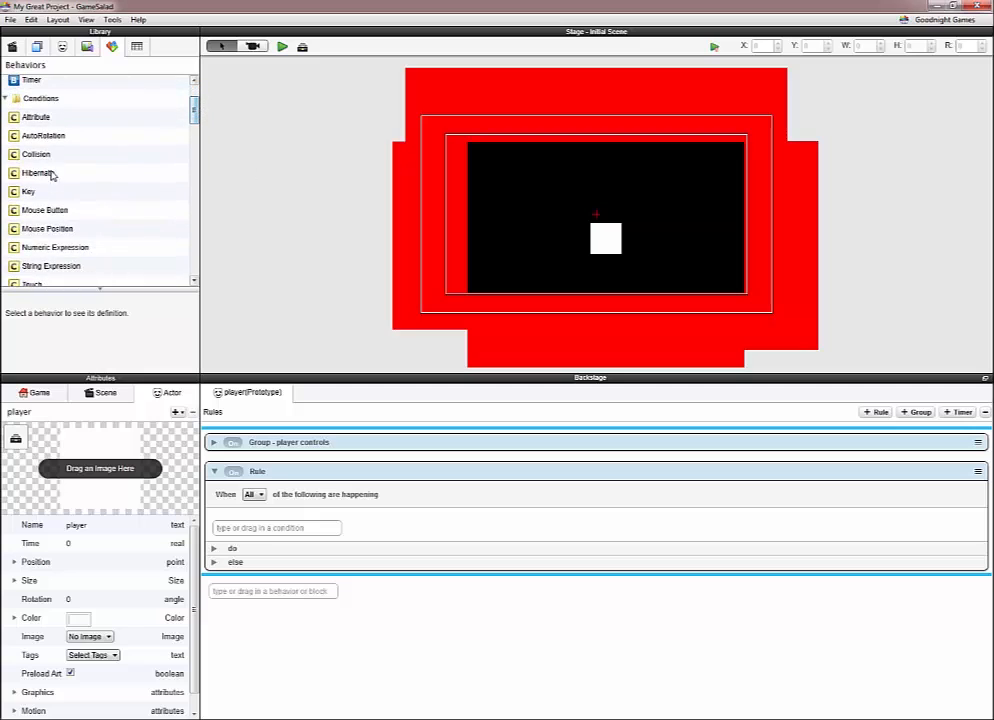
click(40, 155)
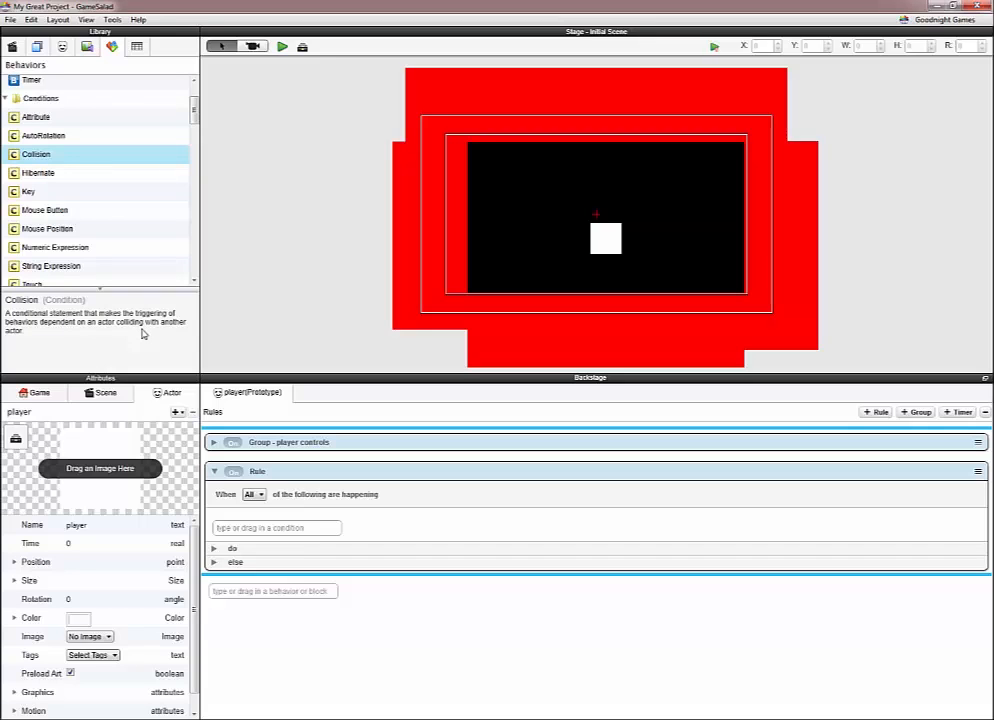
drag(40, 154, 270, 527)
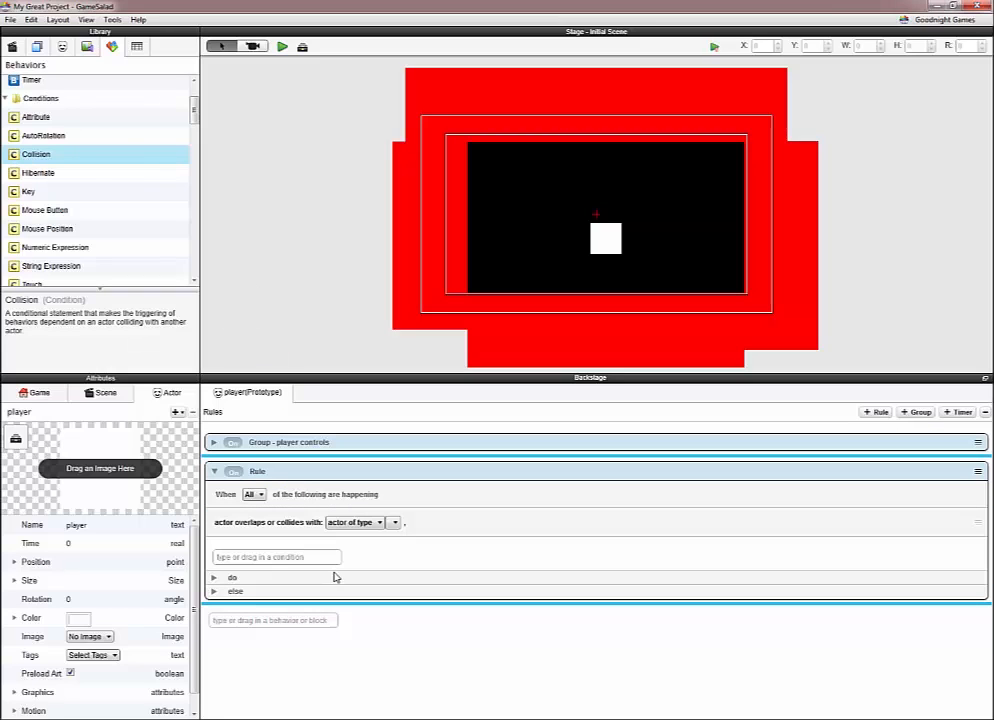
click(395, 524)
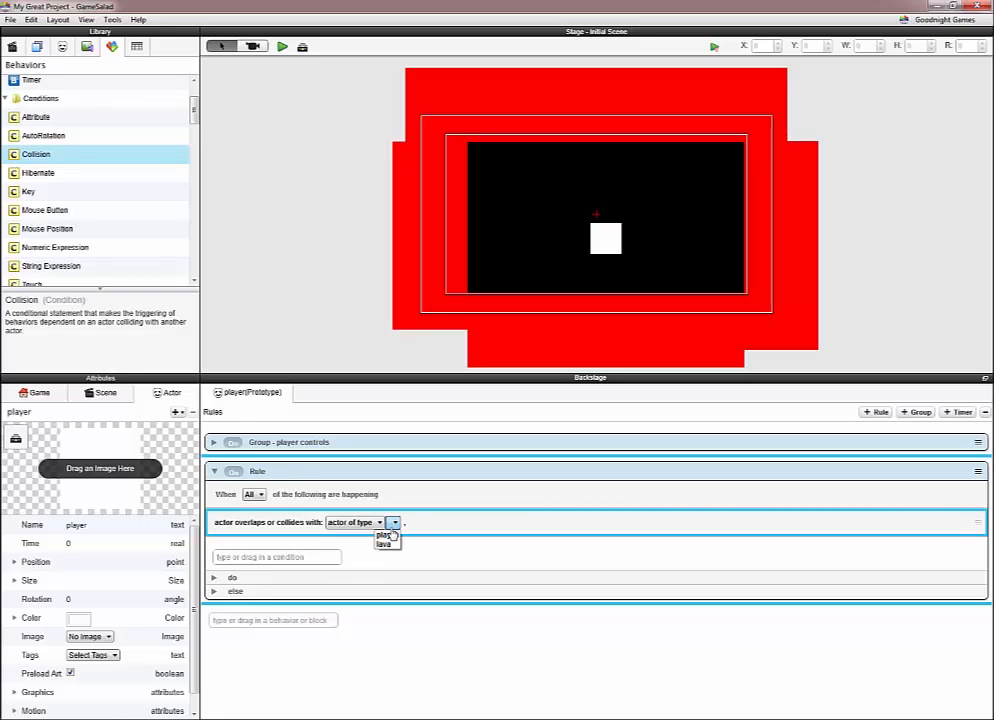
click(387, 544)
Add a Destroy behavior to the do section of the player's lava collision rule
click(213, 580)
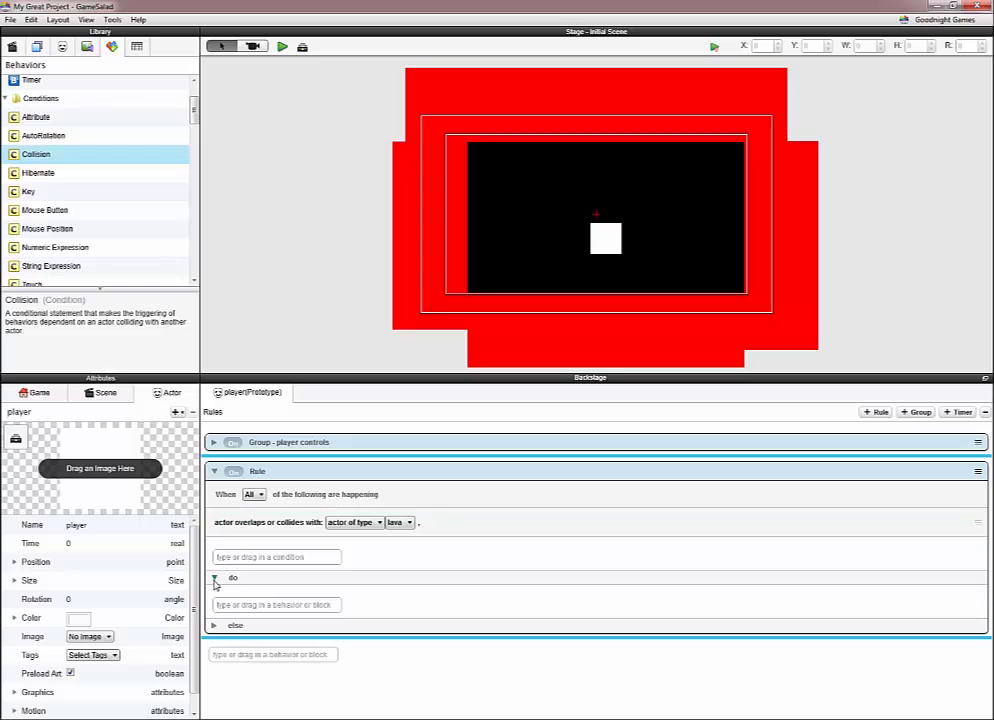
scroll(62, 215, down, 5)
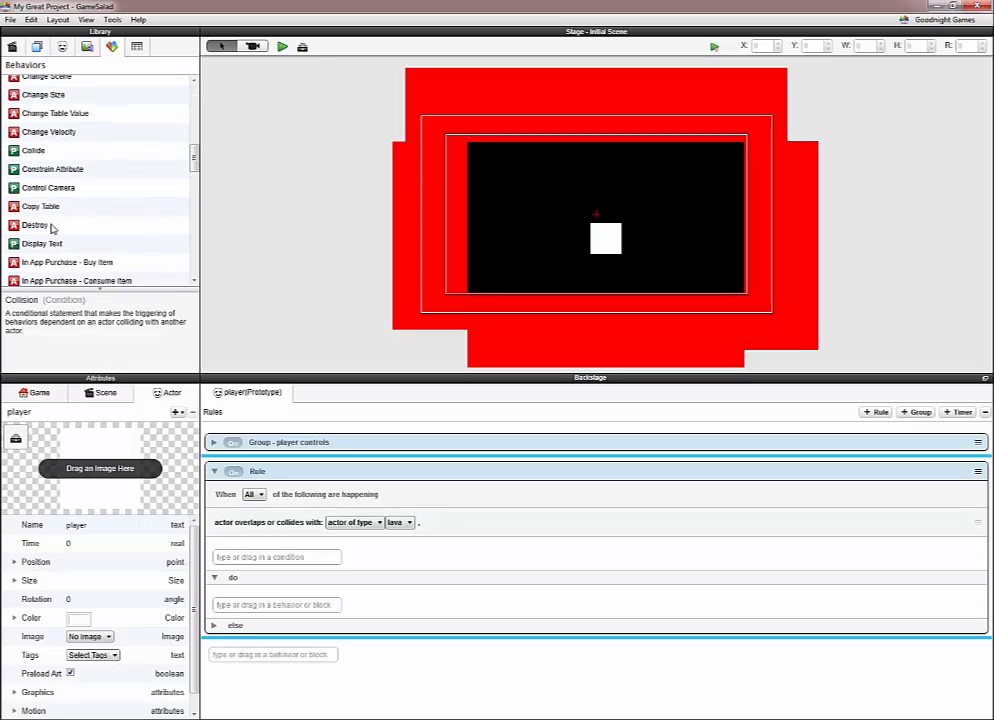
drag(40, 225, 272, 597)
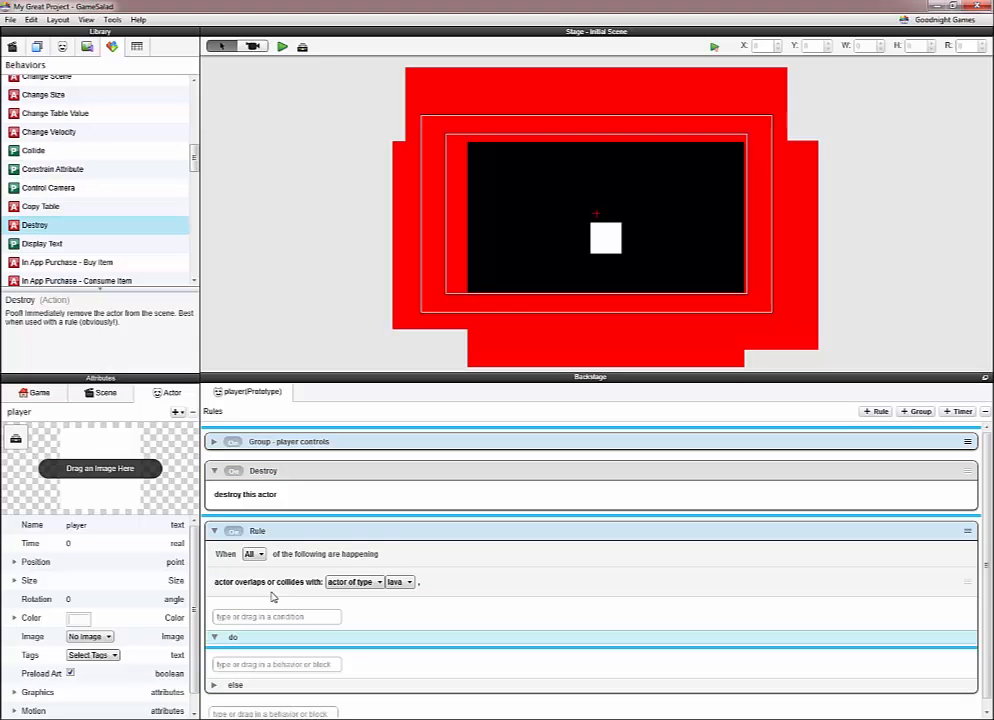
drag(341, 467, 399, 643)
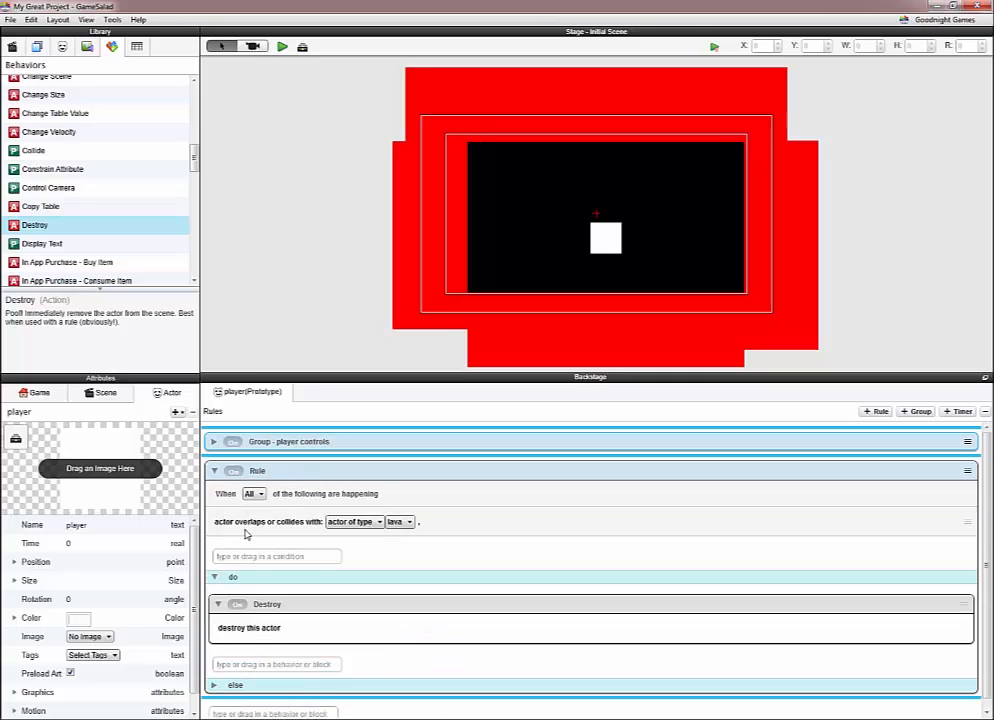
Rename the lava collision rule "death" and collapse it
double_click(260, 470)
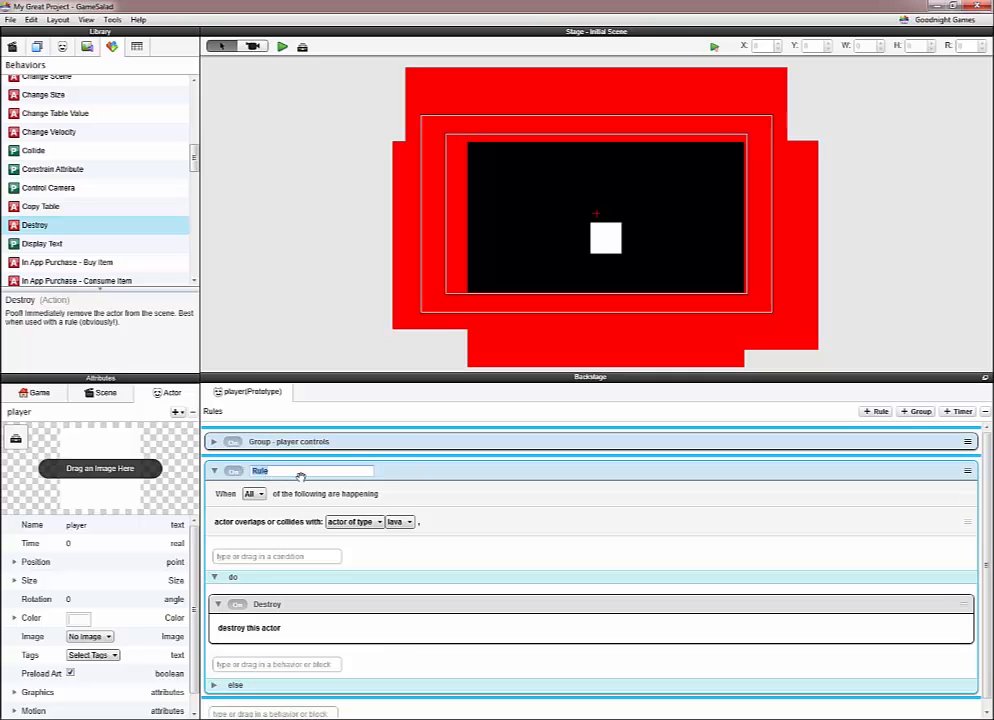
key(Escape)
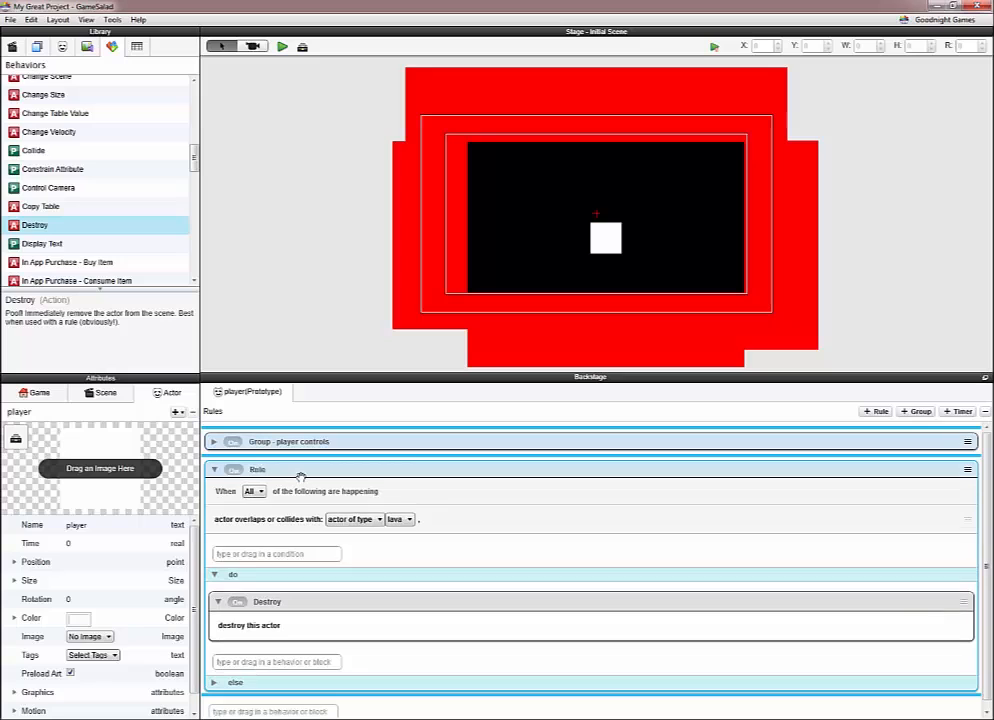
click(214, 470)
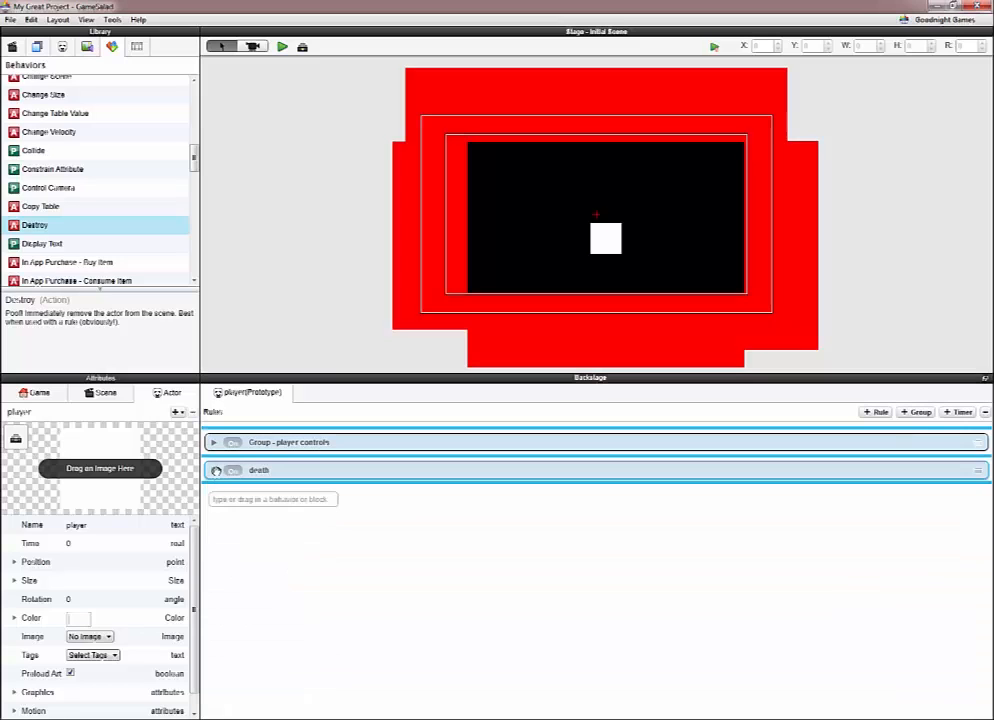
Preview the scene, return to the editor, and raise the bottom lava strip to Y -5
click(284, 47)
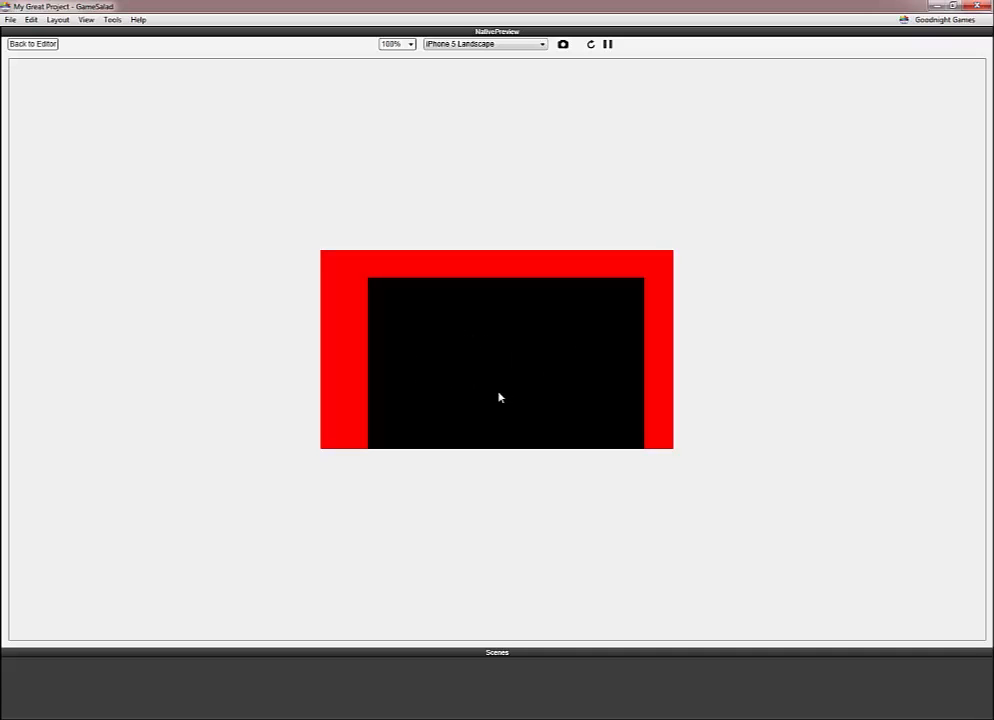
click(33, 45)
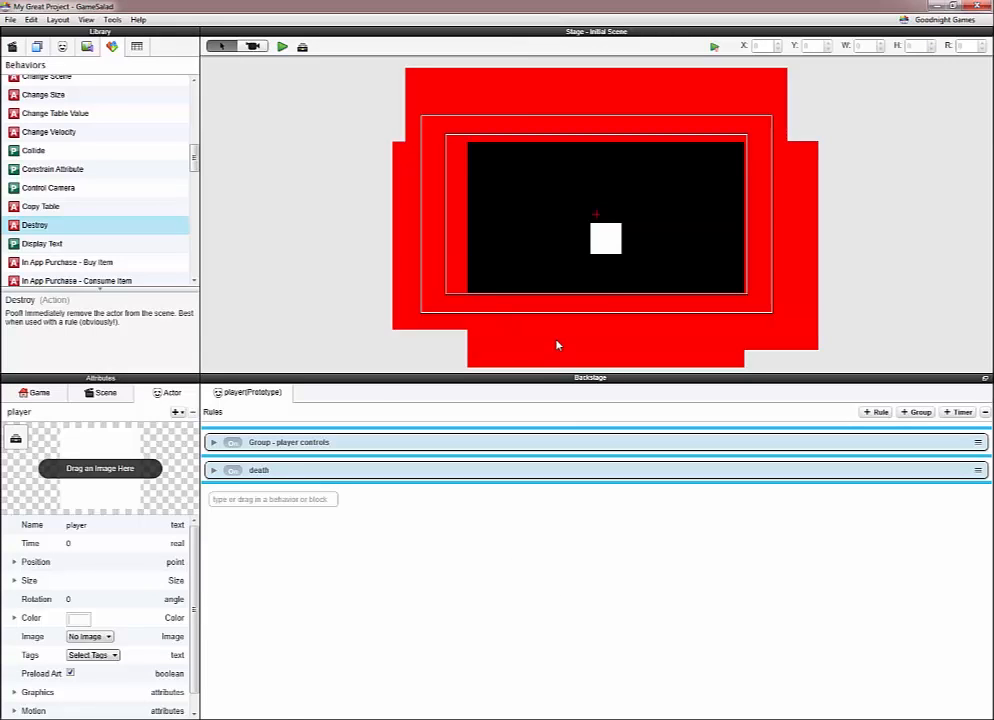
click(557, 345)
key(shift+Up)
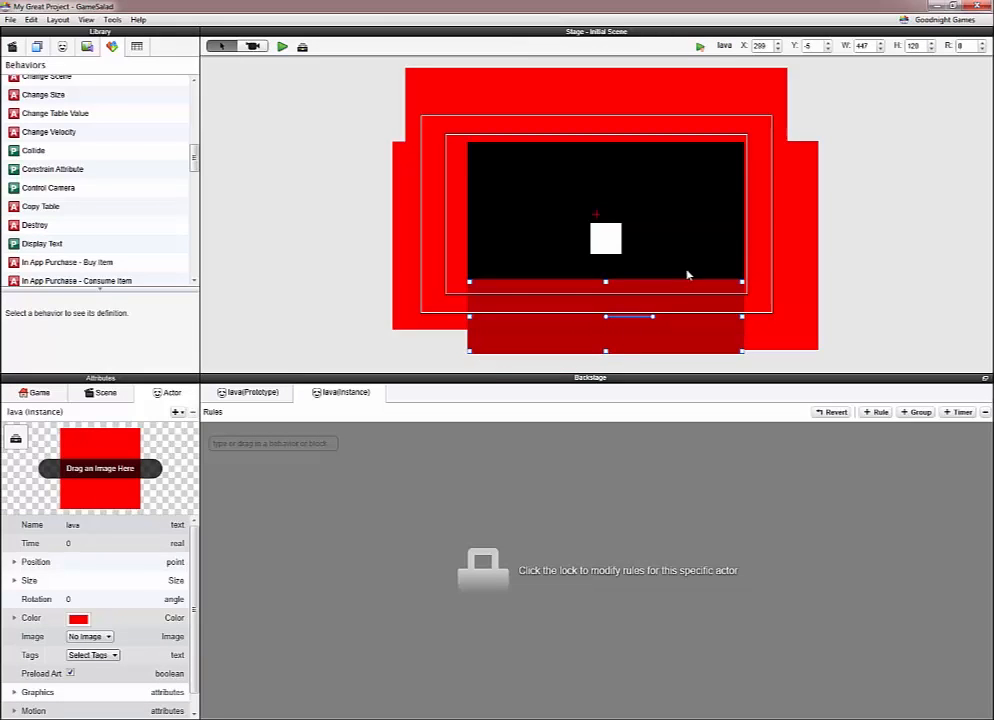
Preview the scene and steer the player around the area inside the lava border in all four directions
click(281, 47)
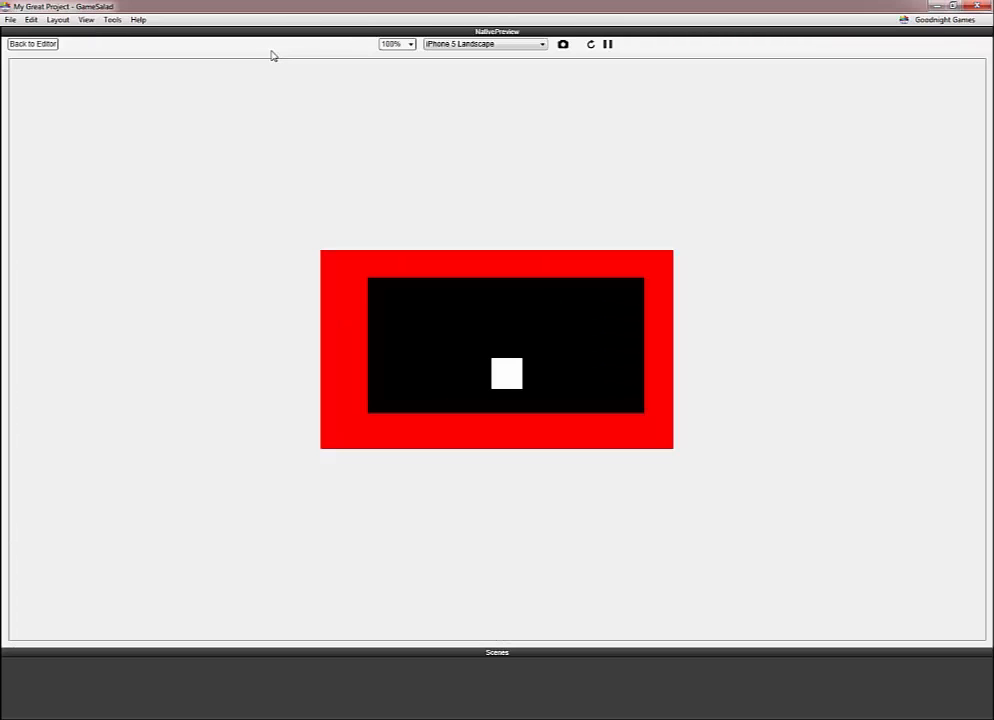
key(Left)
key(Up)
key(Right)
key(Down)
key(Left)
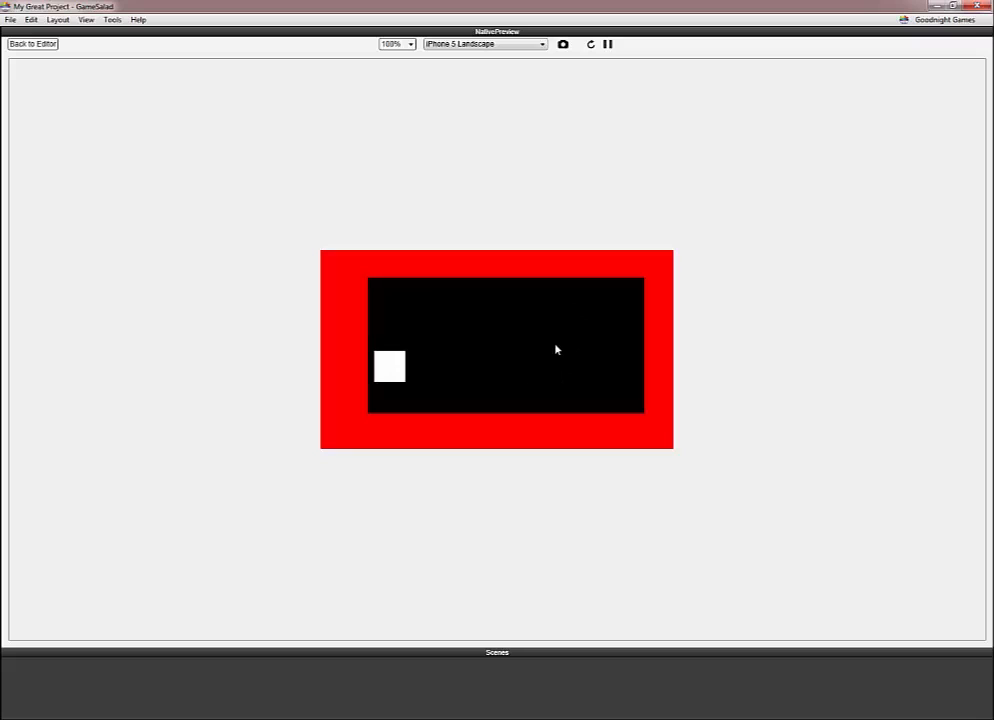